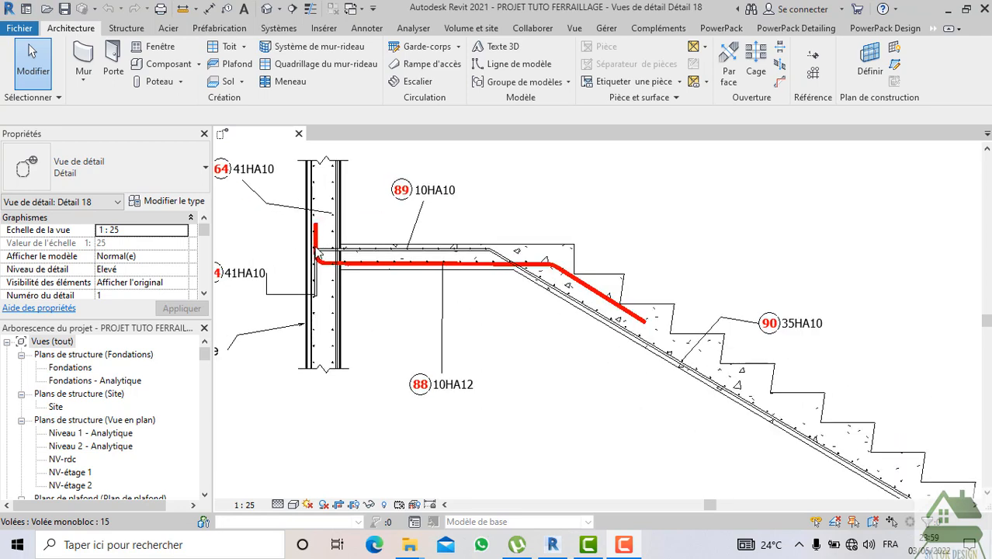
- Select reinforcing bar 92 at the foot of the stair and examine its sloped leg against the inclined flight bars
scroll(318, 253, "down", 3)
scroll(741, 400, "up", 3)
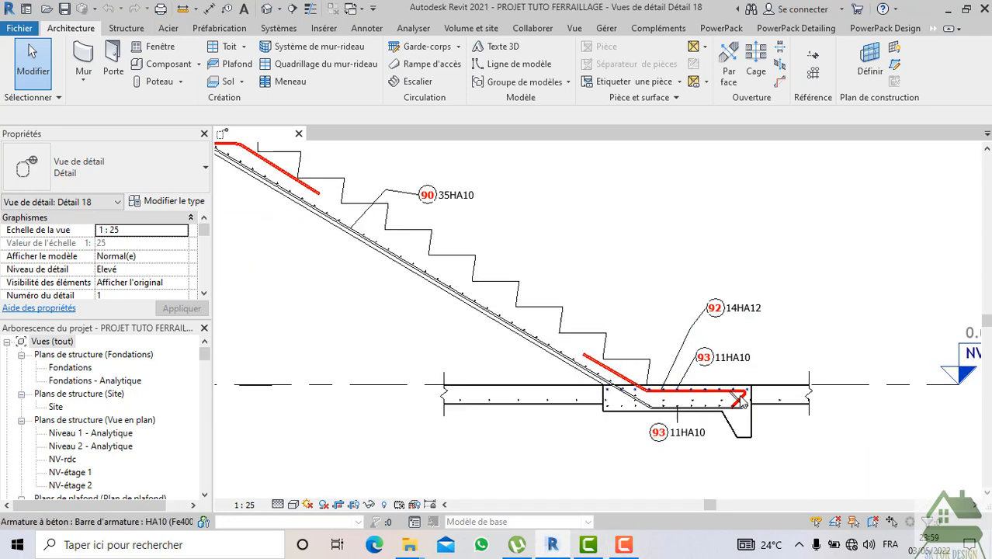
scroll(741, 399, "up", 2)
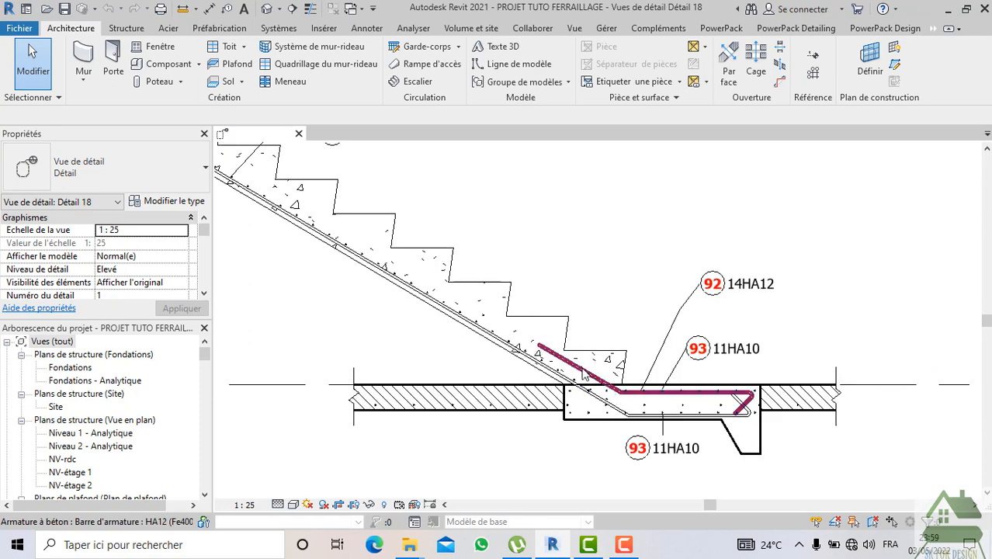
scroll(582, 372, "up", 3)
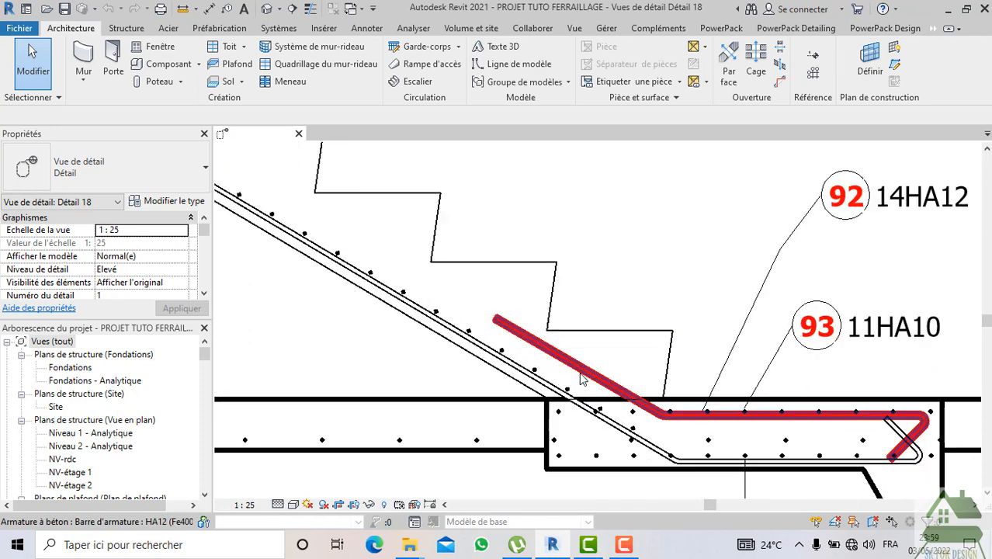
left_click(494, 306)
scroll(555, 333, "down", 2)
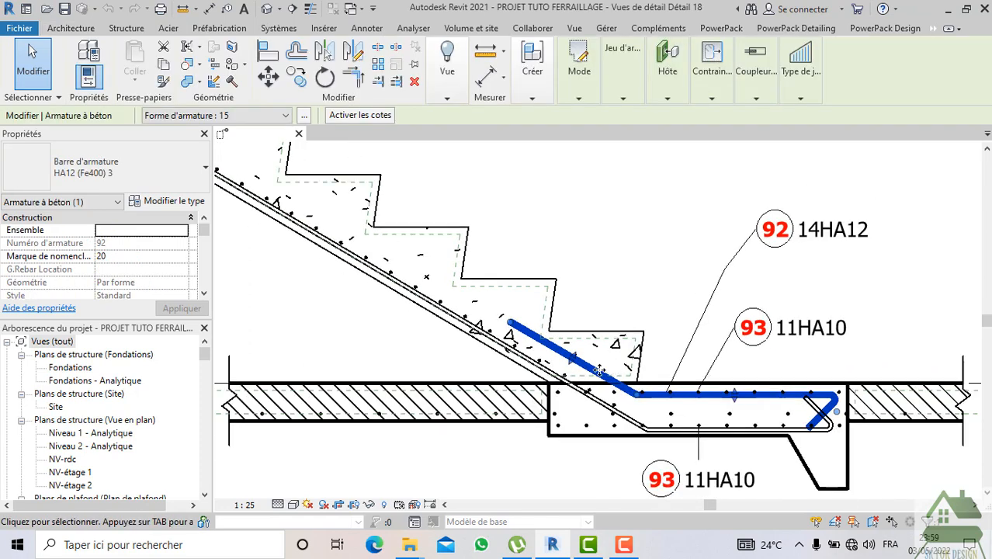
scroll(586, 390, "up", 2)
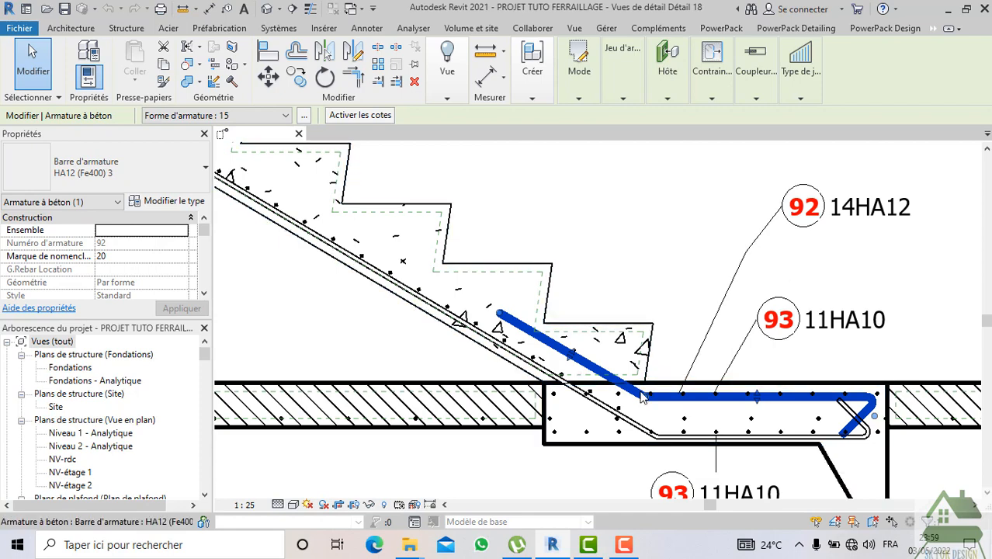
scroll(549, 317, "down", 3)
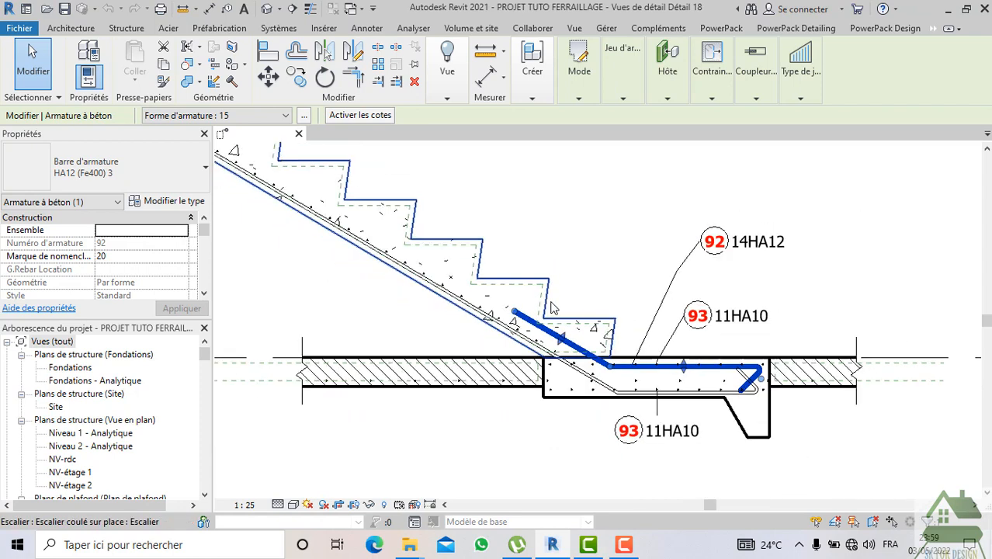
scroll(483, 288, "down", 1)
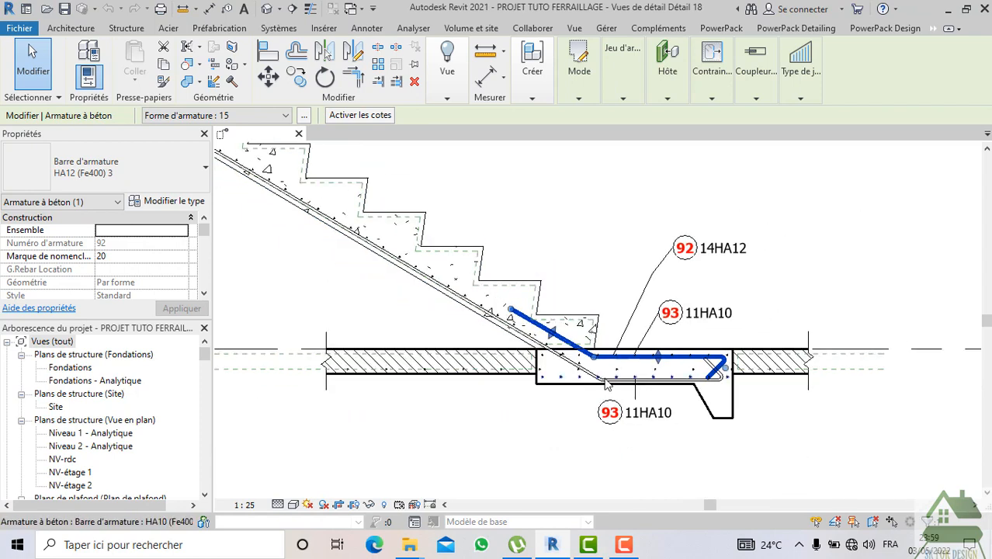
scroll(593, 362, "up", 2)
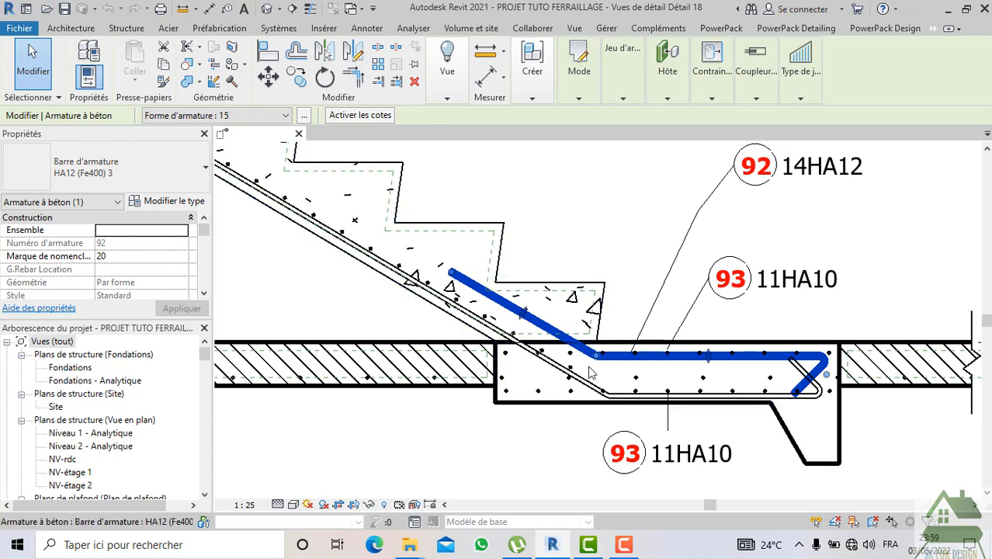
scroll(550, 332, "up", 1)
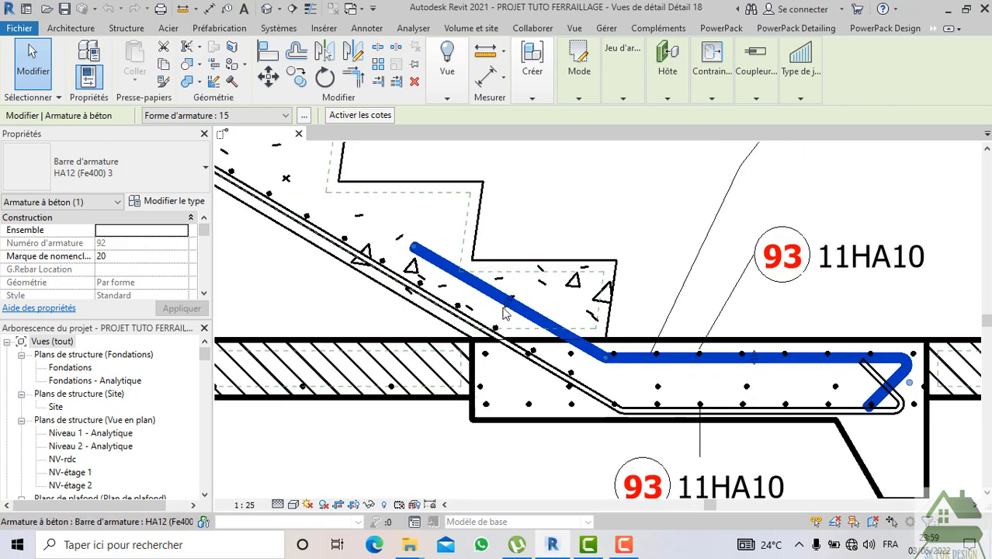
scroll(508, 310, "up", 1)
scroll(508, 309, "down", 1)
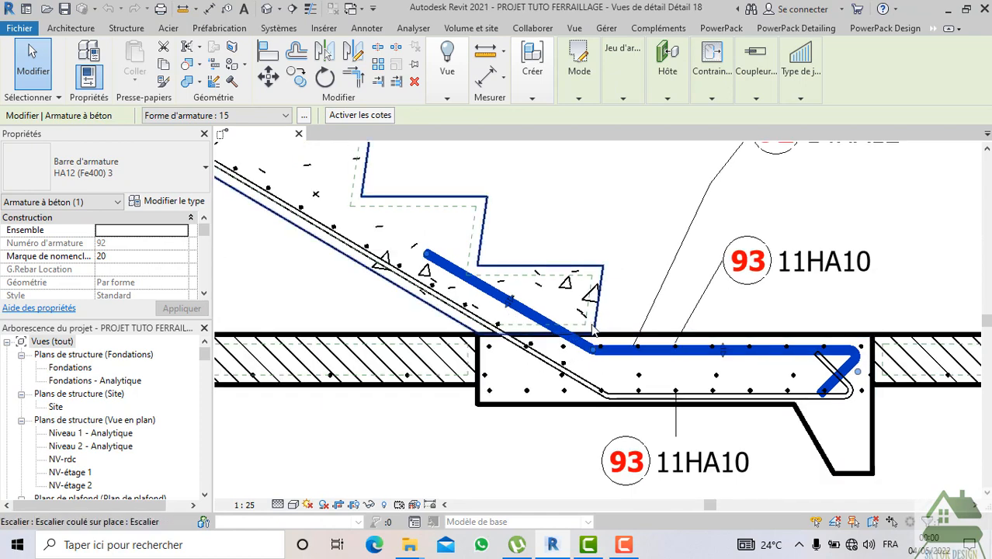
- Move the sloped leg of bar 92 down onto the inclined bars of the stair flight
scroll(506, 306, "up", 1)
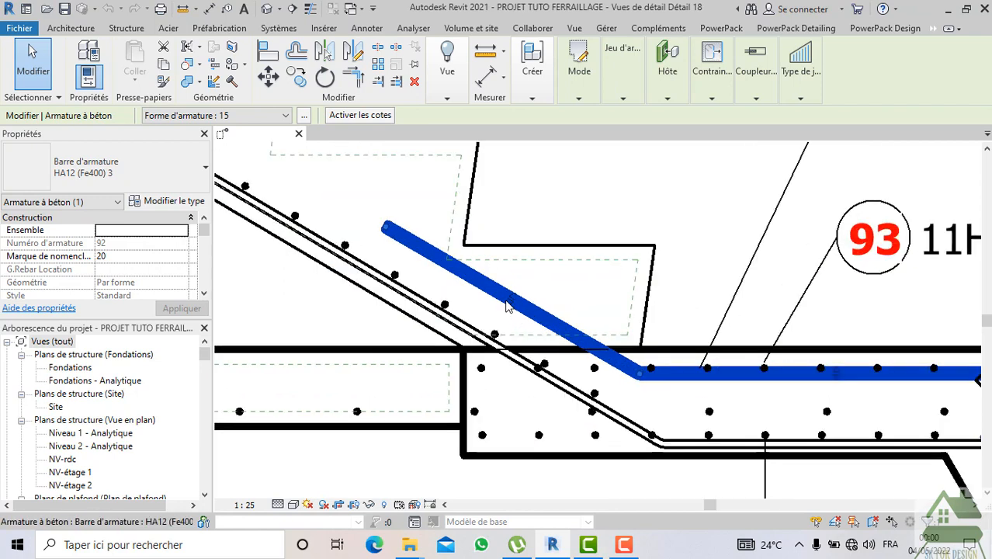
scroll(506, 307, "up", 1)
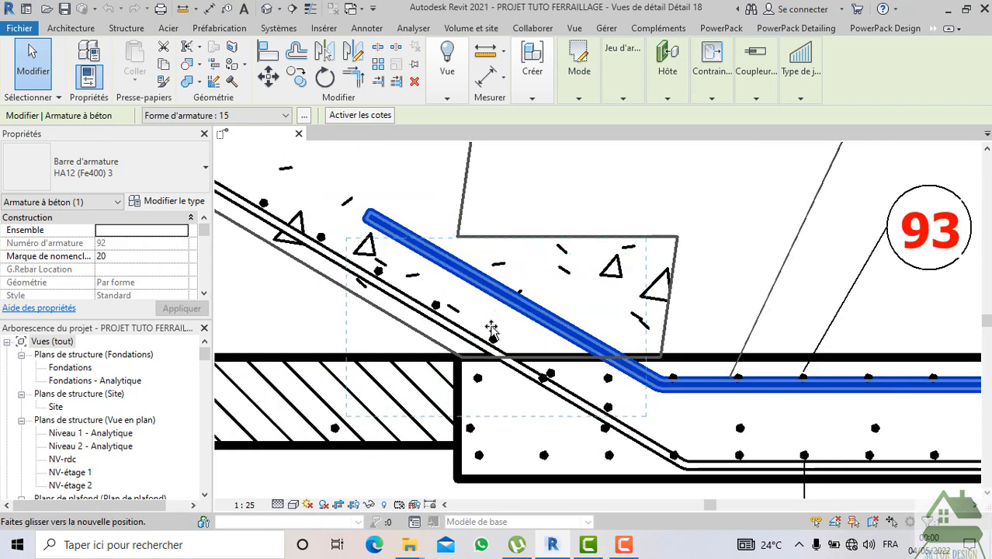
left_click_drag(492, 329, 488, 345)
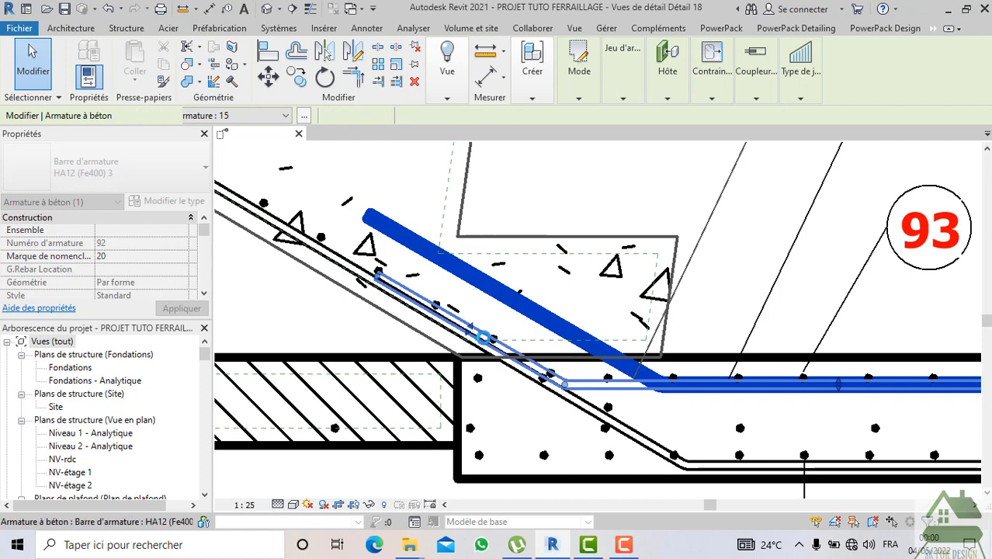
left_click(535, 200)
scroll(535, 200, "down", 2)
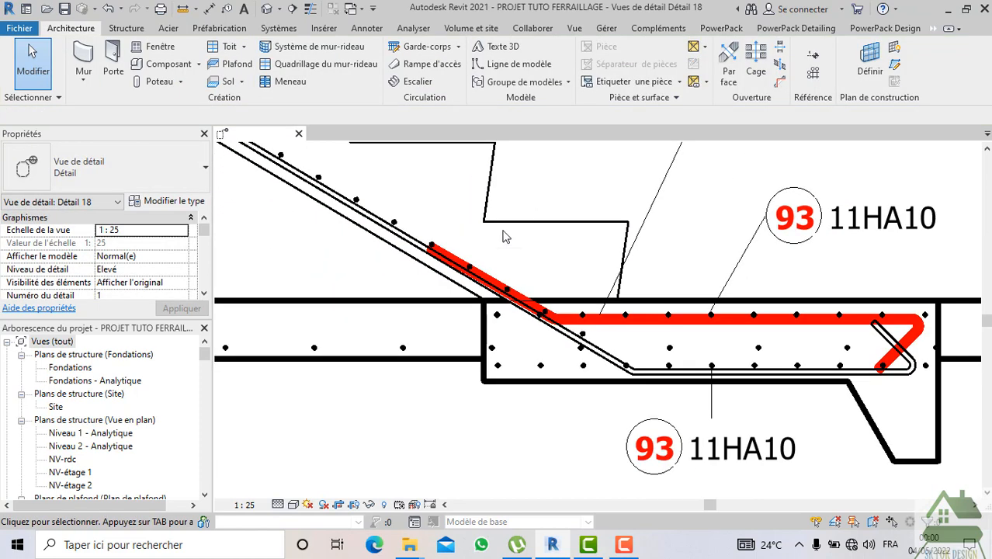
- Fine-tune the position of bar 92's sloped leg along the inclined flight bars at the stair foot
left_click(471, 273)
scroll(504, 309, "up", 3)
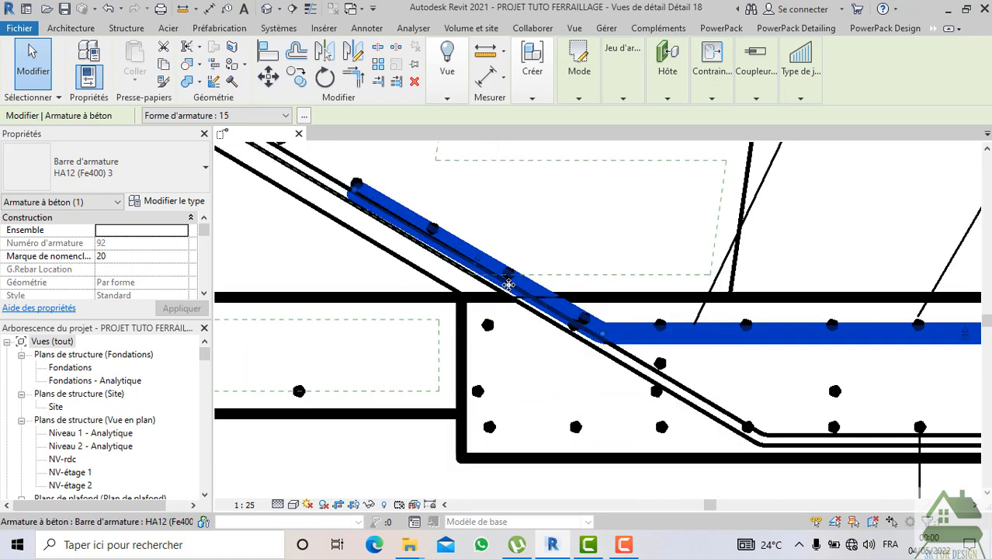
scroll(560, 318, "down", 2)
scroll(520, 291, "up", 2)
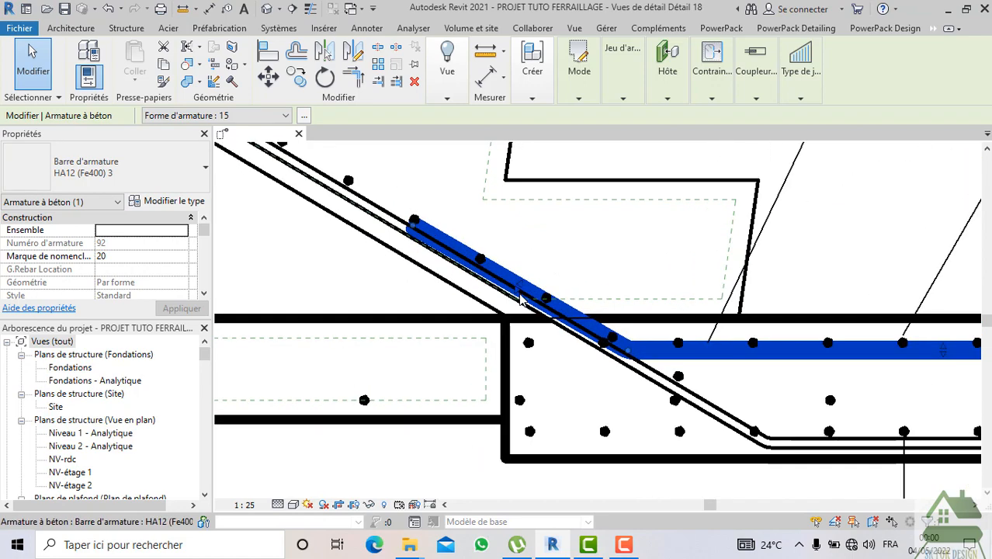
left_click_drag(518, 288, 415, 289)
key("Escape")
scroll(415, 285, "down", 5)
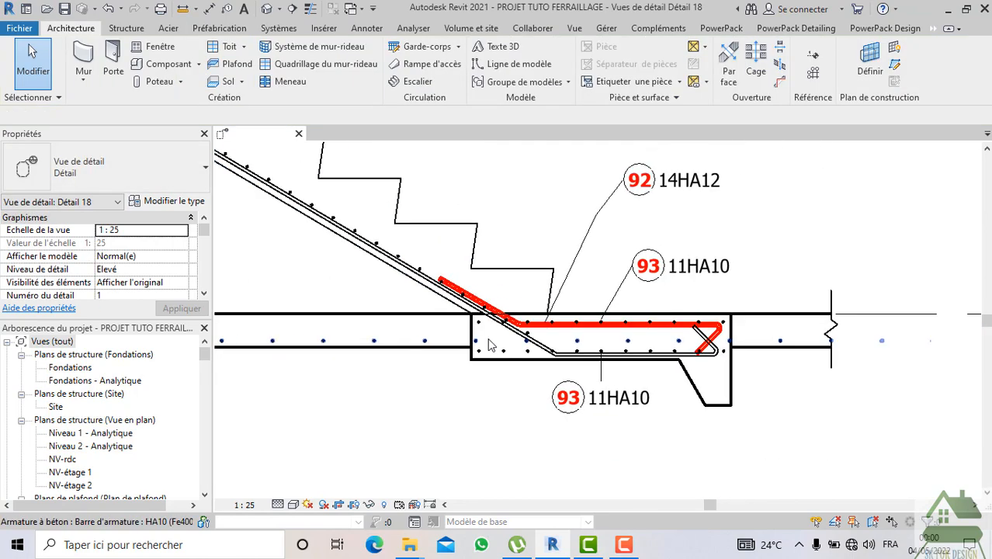
- Examine the reinforcement at the upper landing, at the footing and across the whole stair section
scroll(500, 293, "down", 3)
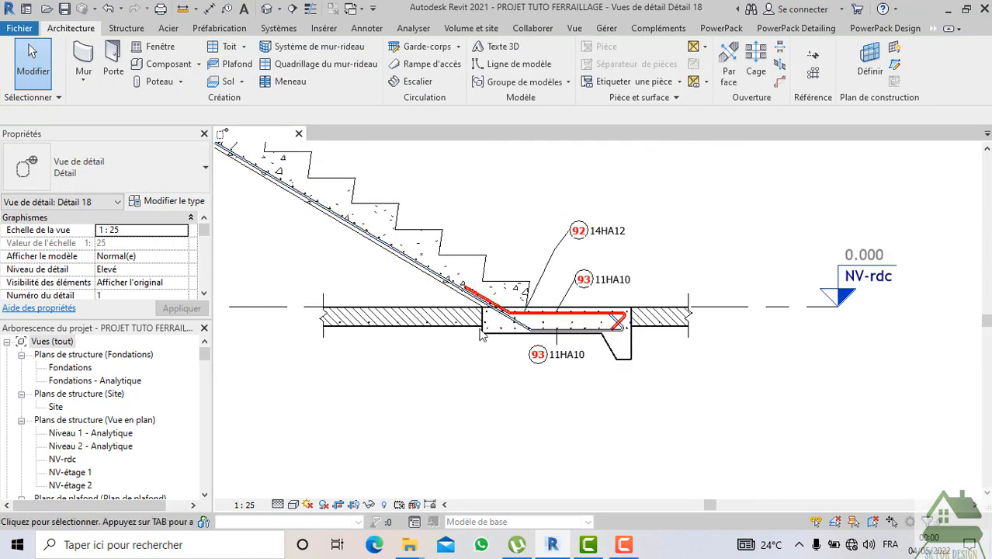
middle_click_drag(611, 375, 770, 464)
scroll(704, 411, "down", 3)
scroll(411, 253, "up", 5)
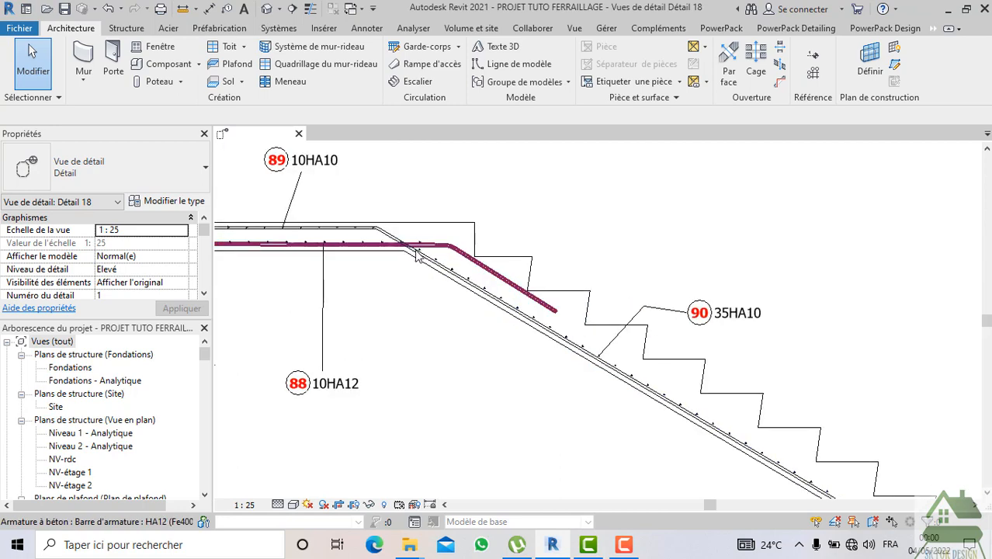
scroll(456, 250, "up", 1)
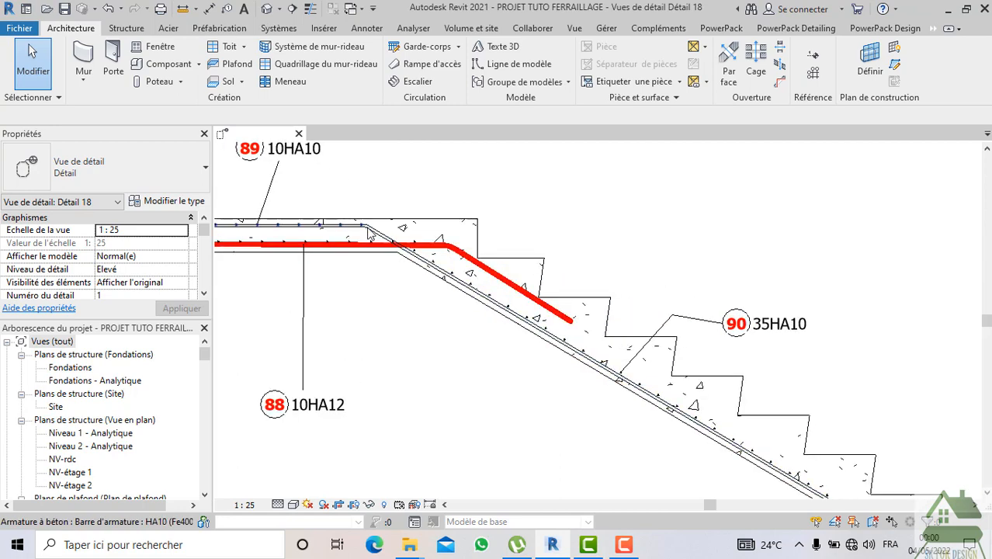
scroll(371, 236, "down", 3)
scroll(668, 392, "up", 3)
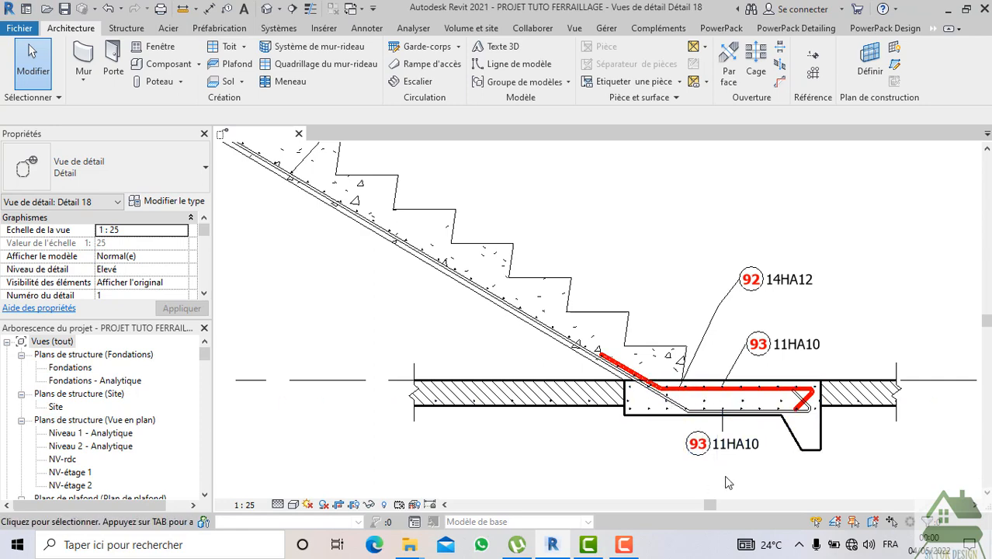
scroll(726, 473, "up", 4)
middle_click_drag(731, 474, 670, 465)
scroll(670, 465, "down", 2)
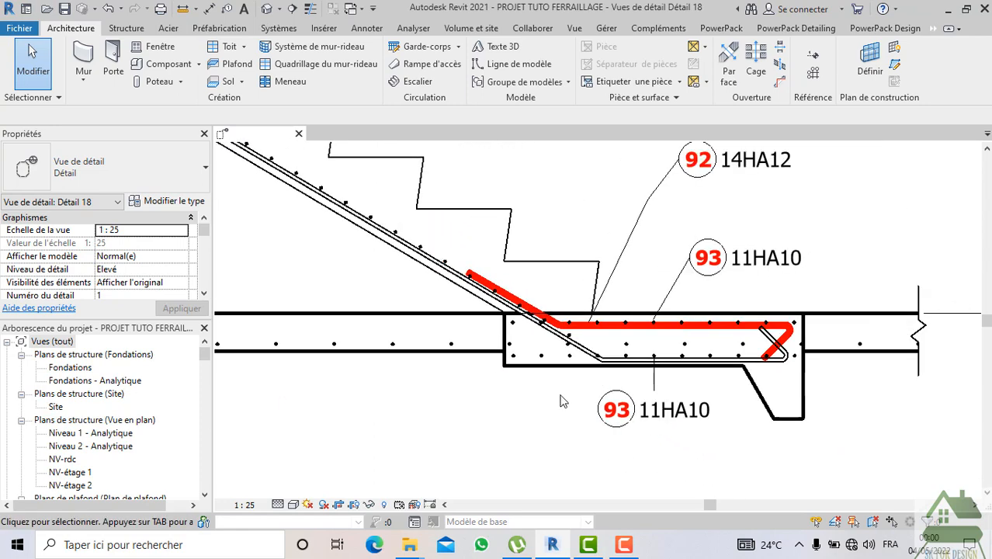
scroll(566, 395, "down", 1)
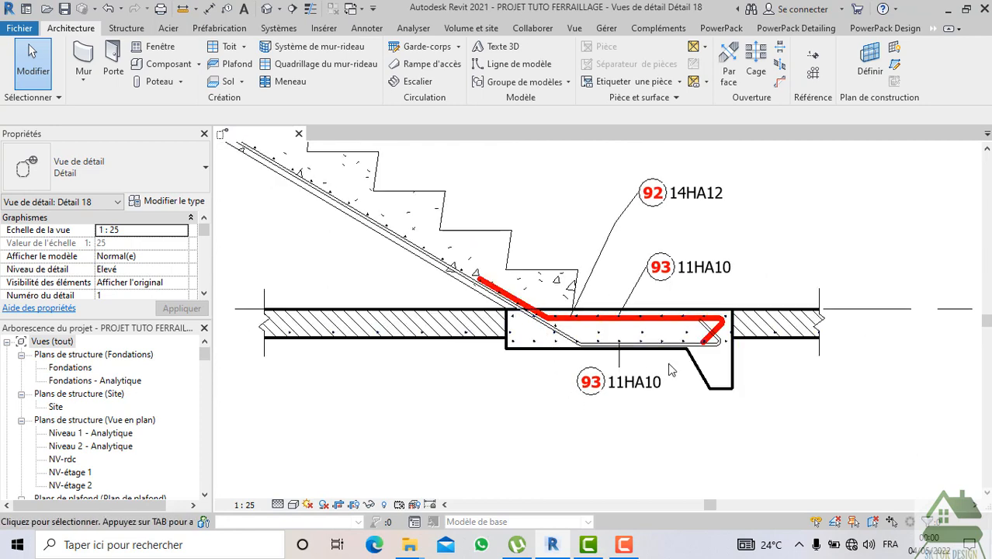
scroll(702, 324, "down", 2)
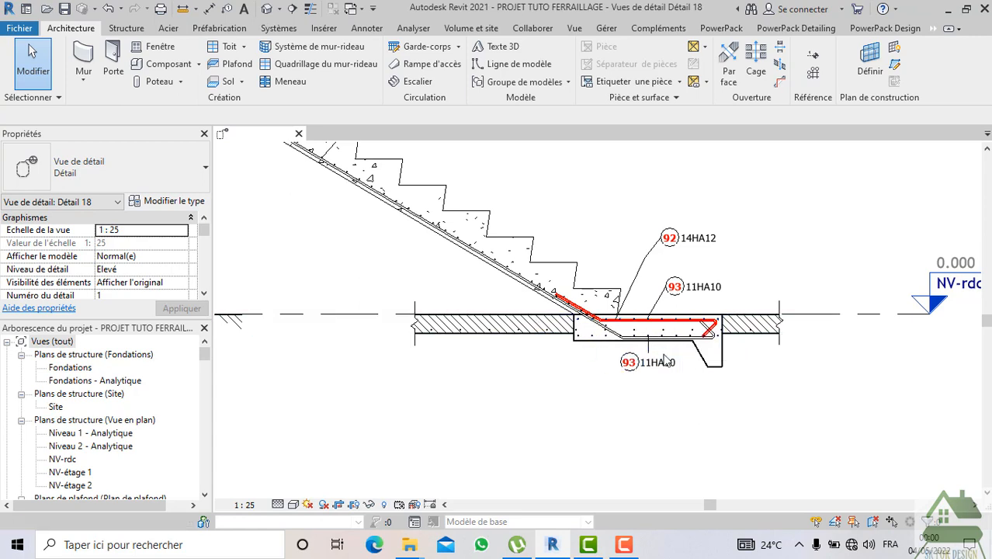
scroll(701, 359, "down", 2)
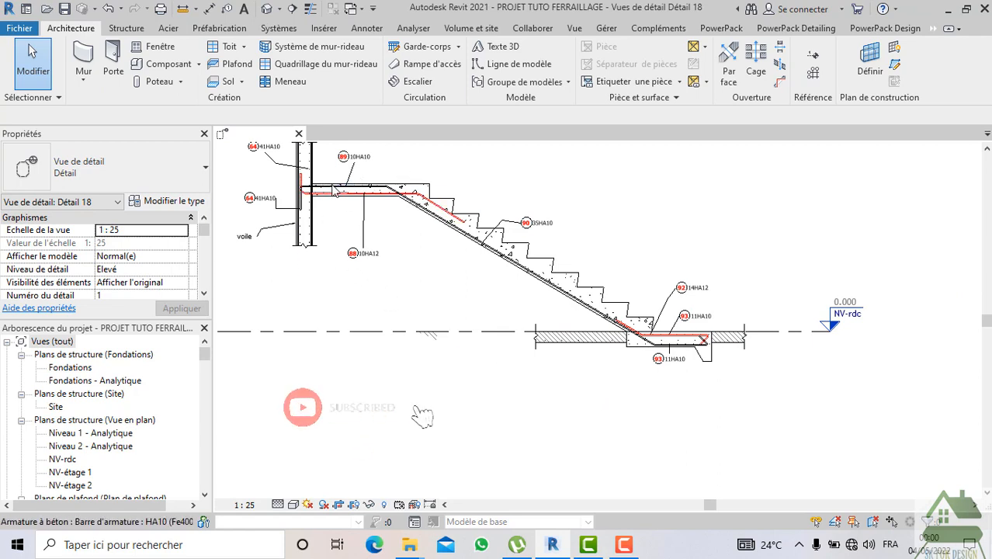
scroll(548, 397, "down", 2)
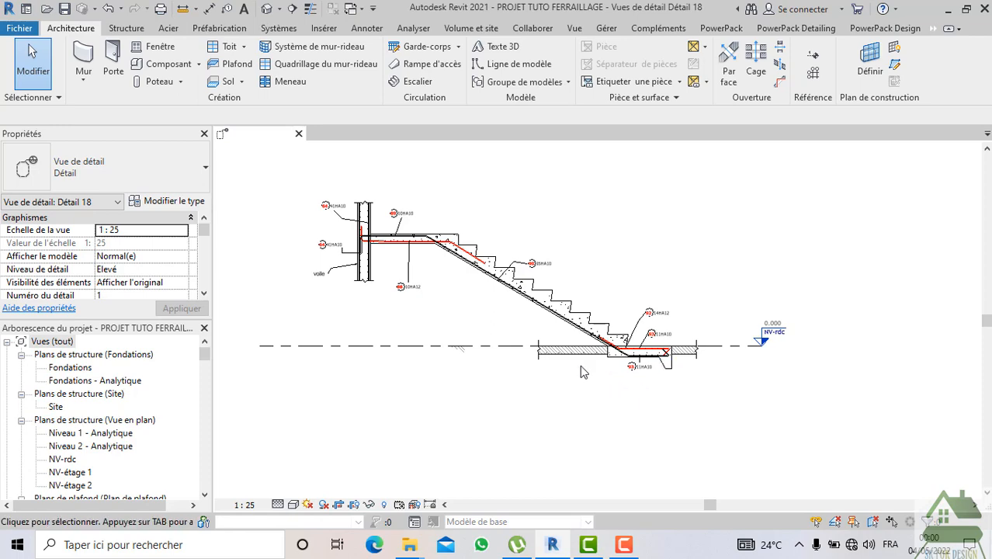
scroll(535, 326, "up", 2)
middle_click_drag(506, 335, 549, 373)
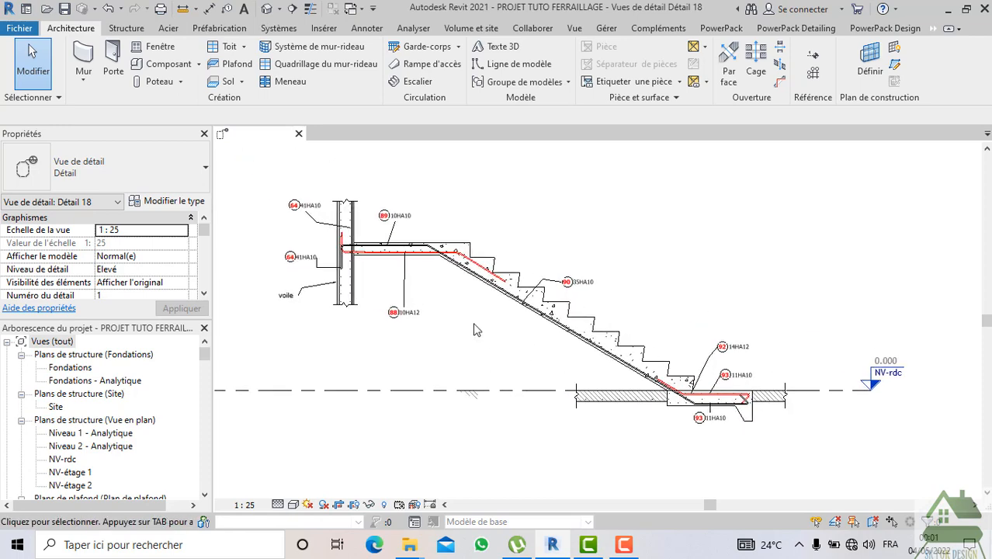
scroll(485, 317, "down", 2)
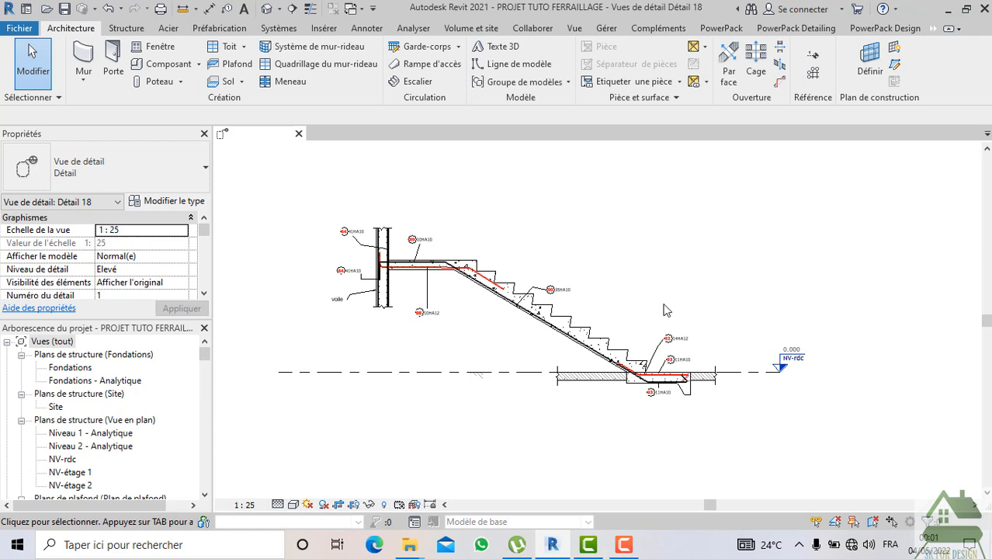
- Look through the project's list of views down to the beam detail sections
scroll(120, 395, "down", 7)
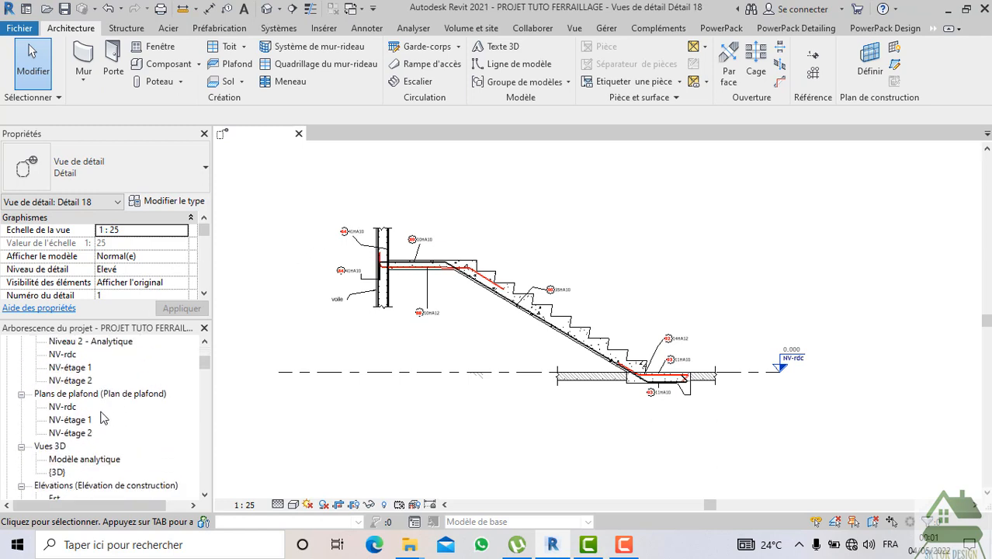
scroll(98, 419, "down", 2)
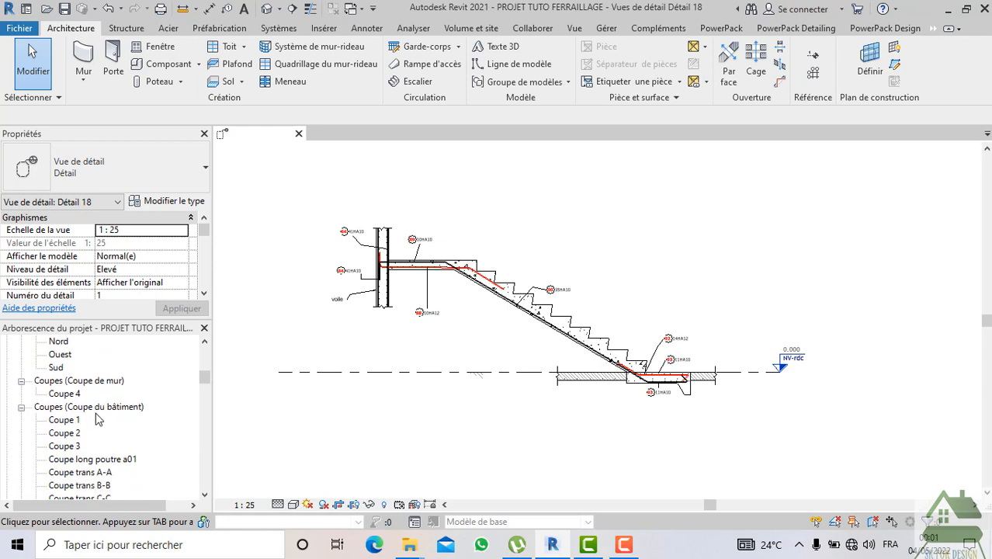
scroll(284, 361, "up", 1)
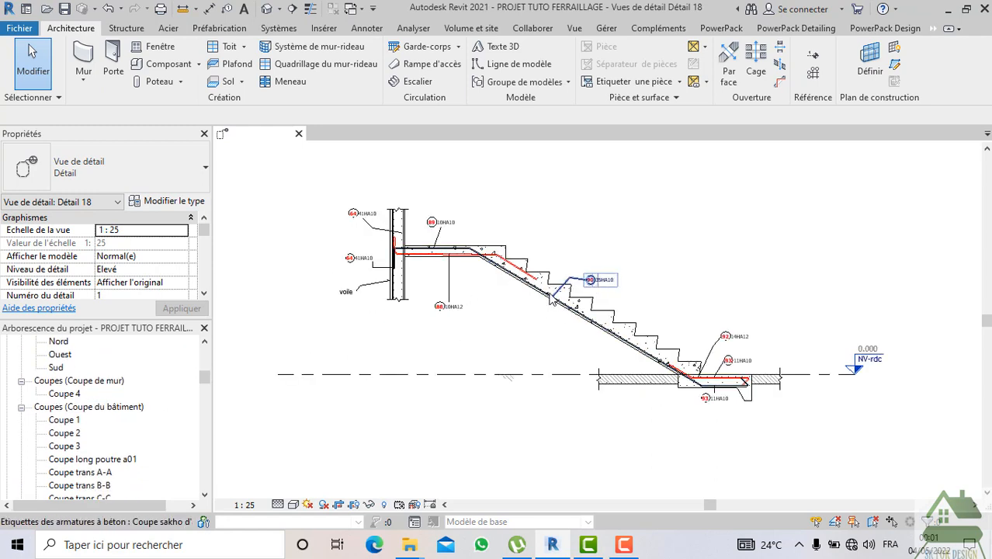
scroll(97, 399, "down", 8)
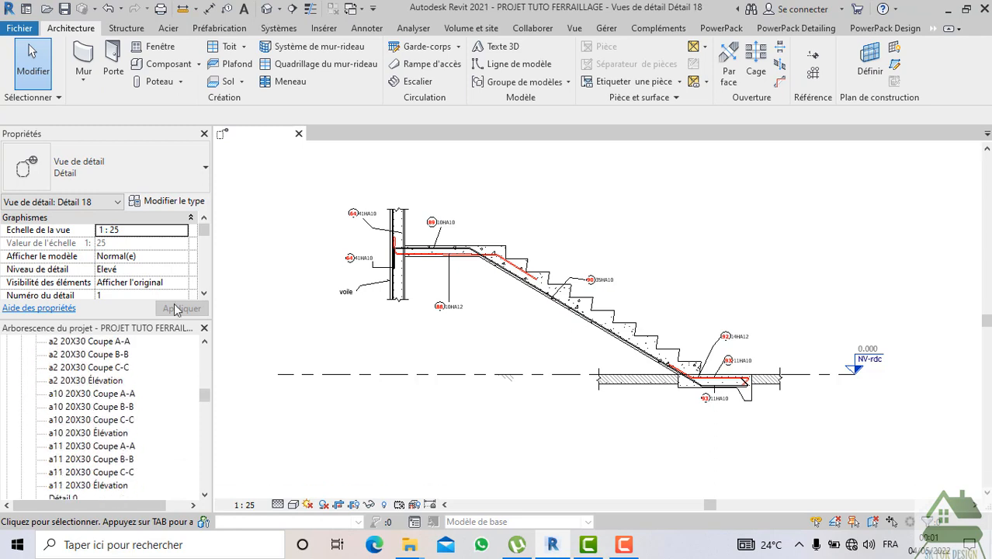
- Place a bending detail (Schéma de façonnage) of bar 88 just below the landing
scroll(324, 199, "up", 3)
scroll(474, 249, "down", 4)
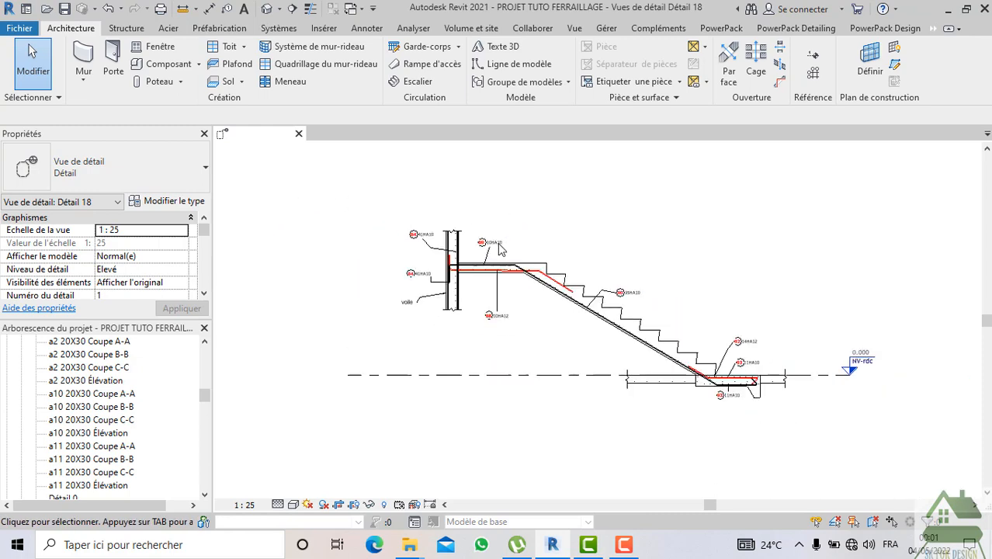
left_click(793, 28)
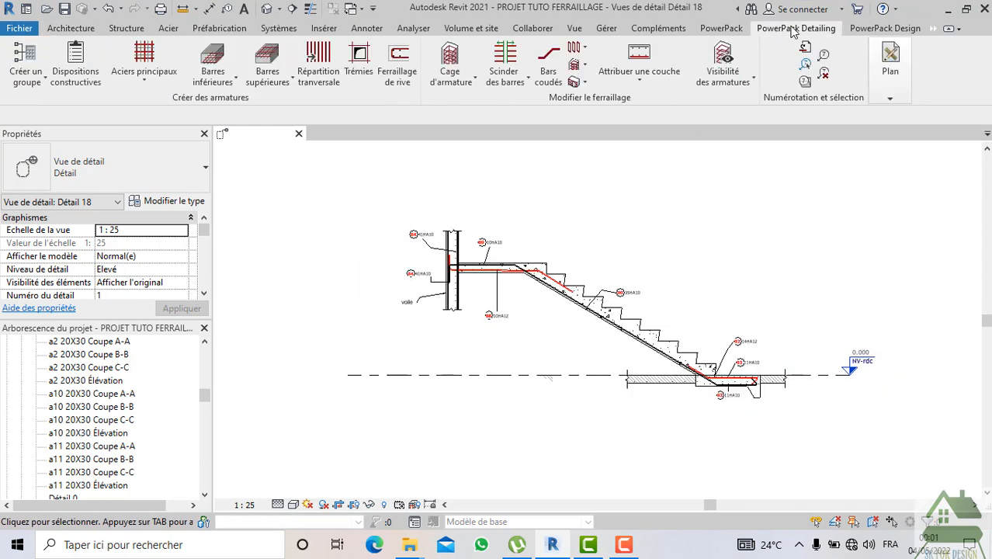
left_click(905, 100)
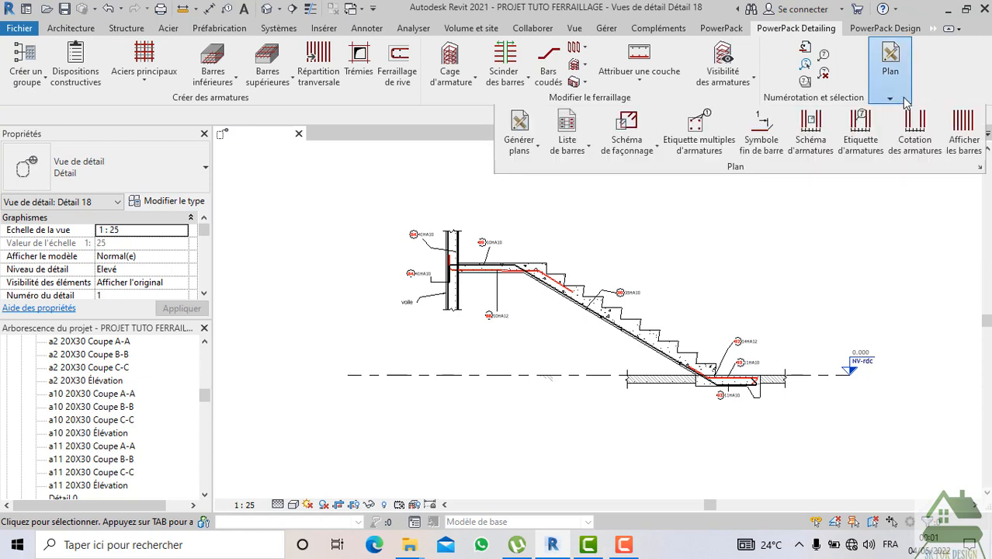
left_click(656, 149)
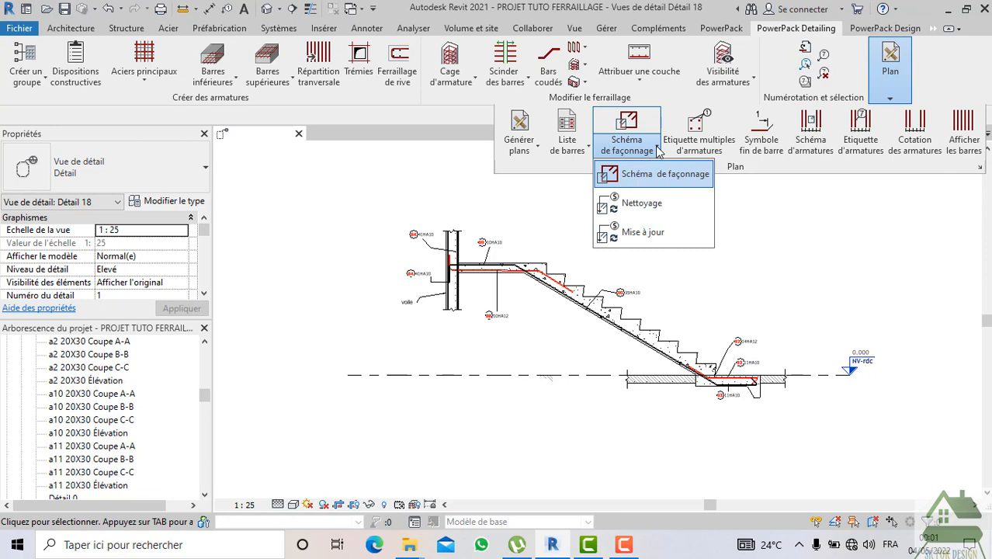
left_click(656, 174)
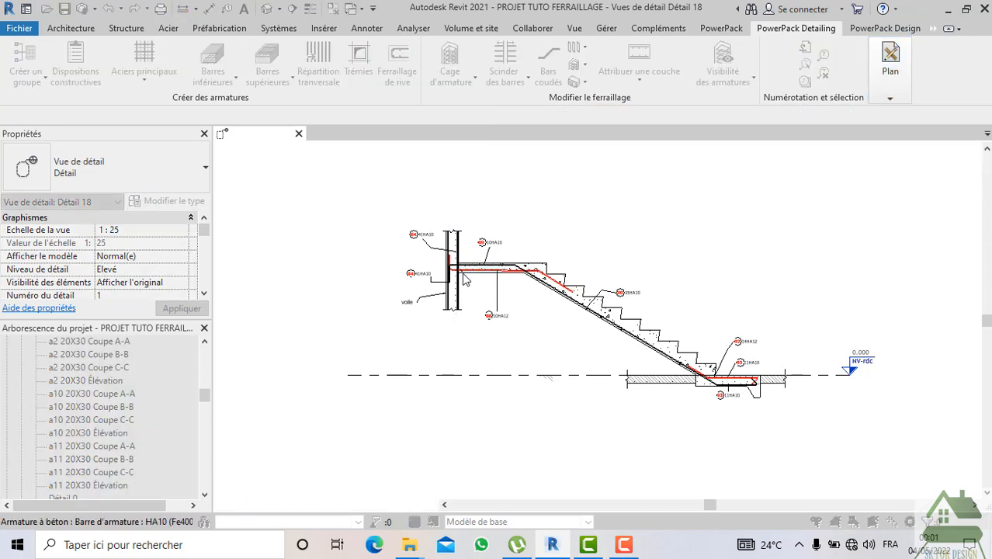
scroll(465, 280, "up", 3)
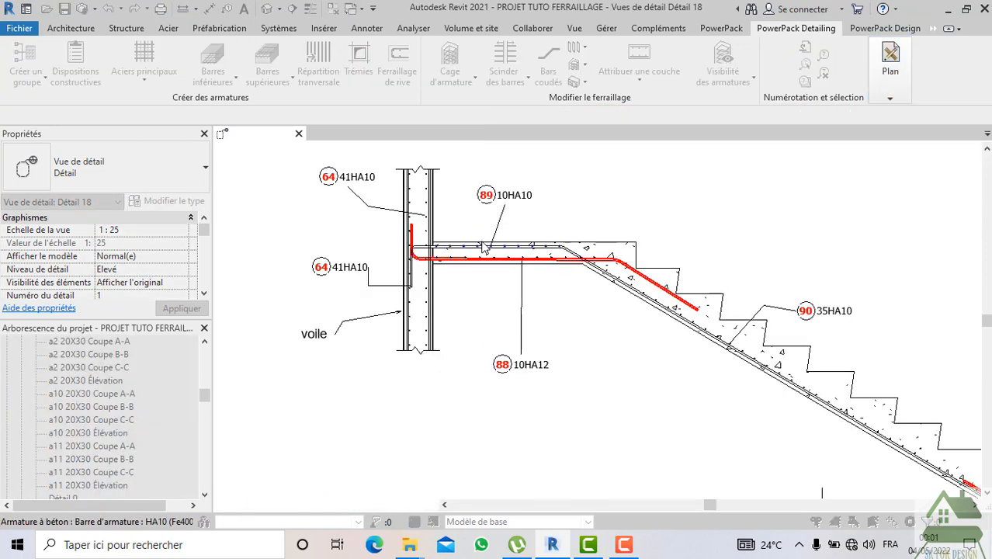
scroll(477, 249, "up", 4)
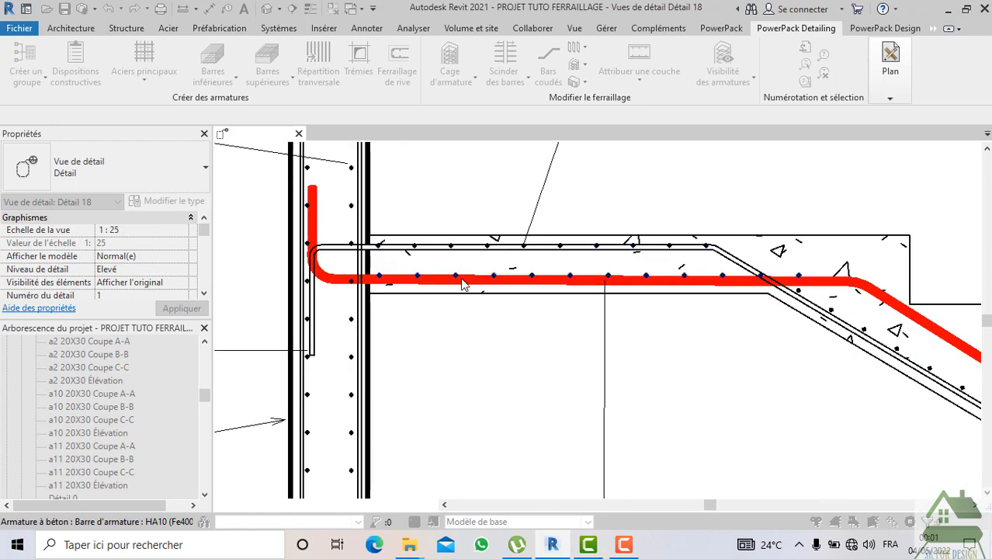
left_click(461, 286)
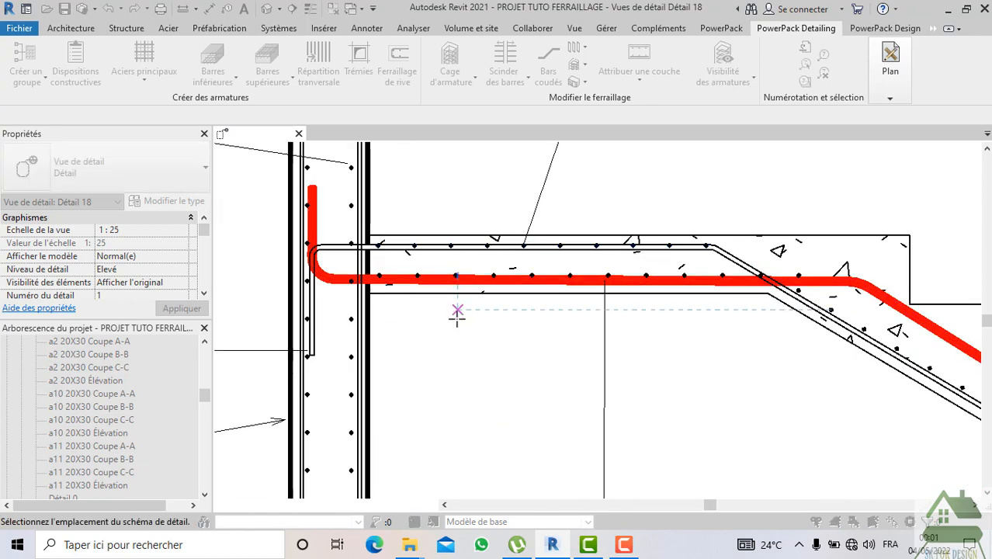
scroll(457, 311, "down", 6)
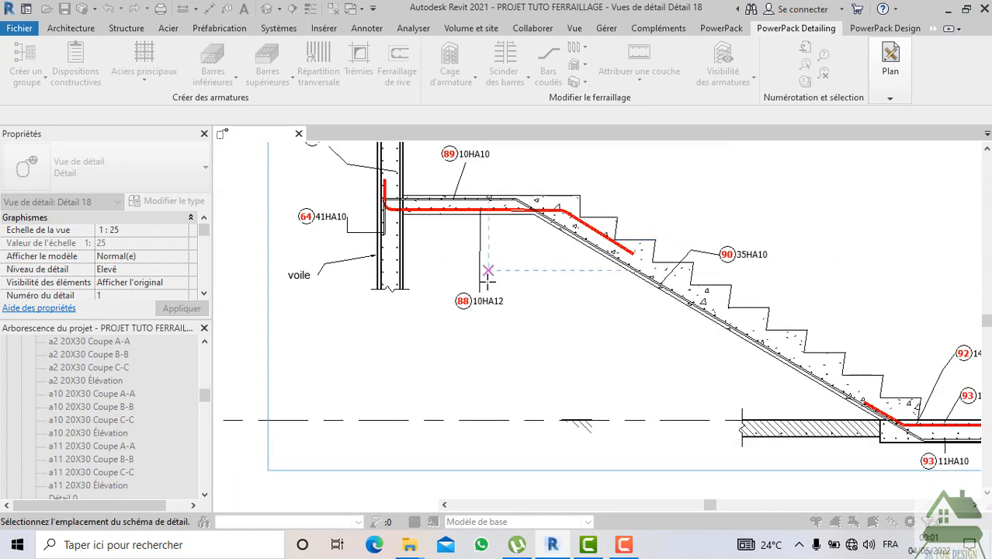
scroll(488, 270, "down", 5)
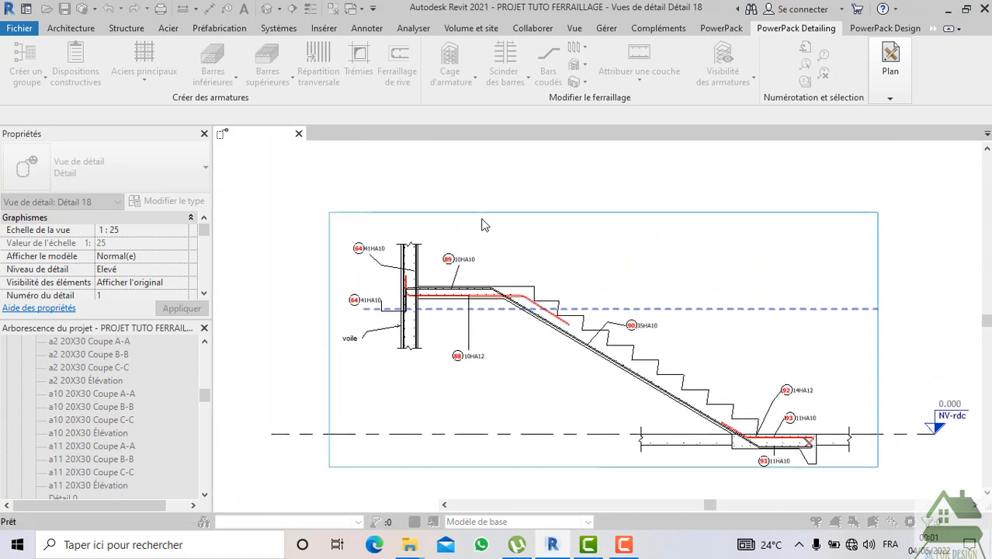
scroll(473, 327, "up", 2)
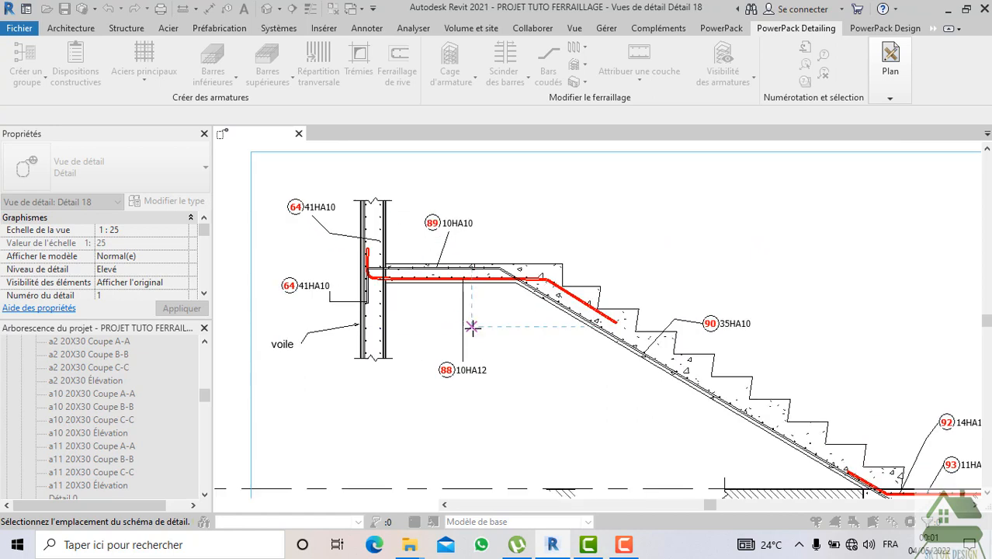
key("Escape")
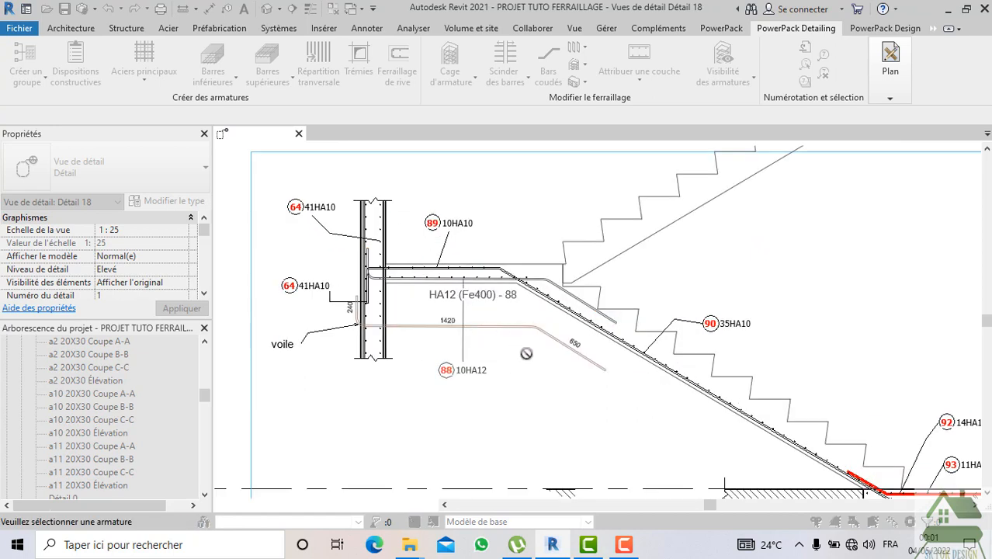
- Move the bending detail group of bar 88 down into the free space beneath its 10HA12 tag
scroll(526, 372, "down", 2)
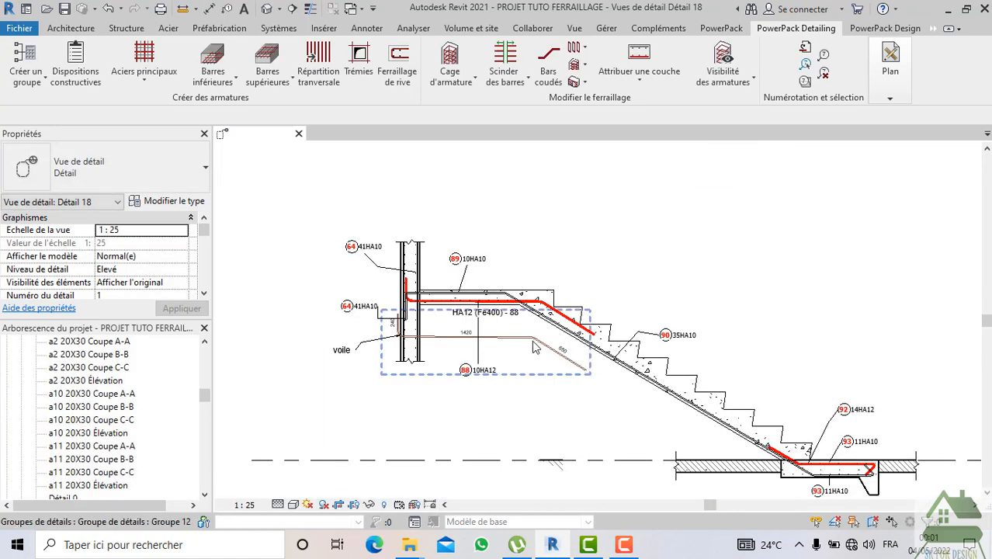
left_click(533, 346)
scroll(526, 343, "up", 3)
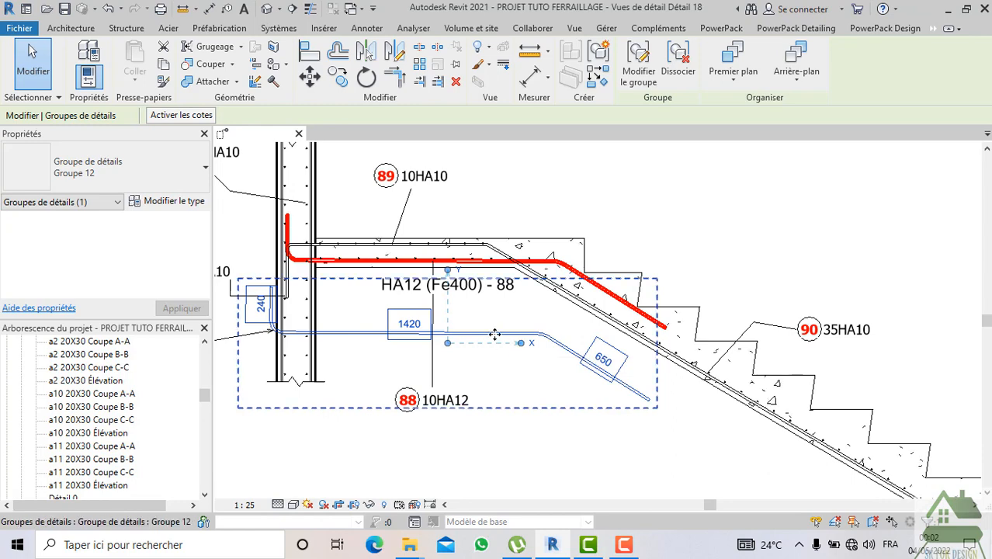
scroll(494, 335, "down", 3)
left_click_drag(495, 341, 506, 407)
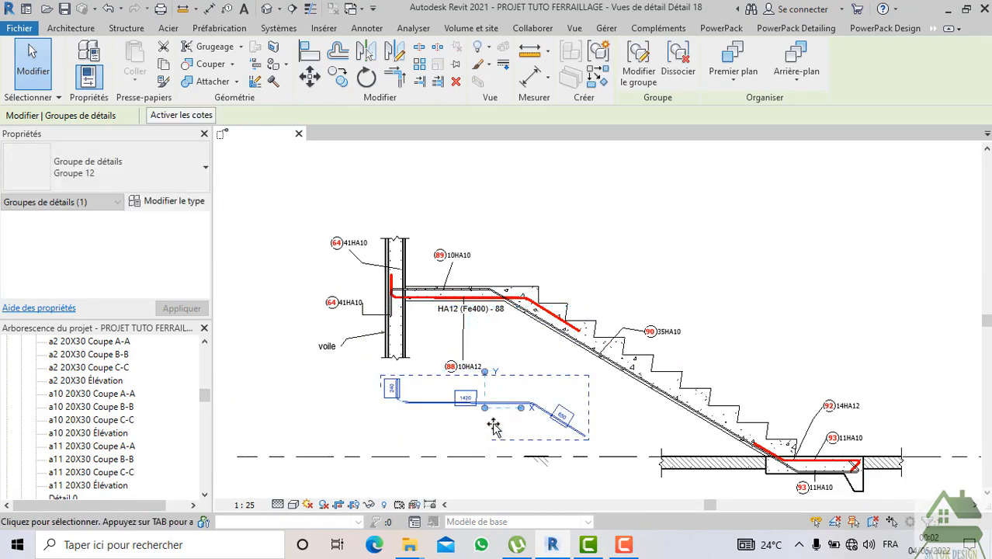
left_click(442, 429)
- Show the view's crop region and shift its sloped edge outward so bar 88's whole bending detail fits inside
scroll(465, 433, "up", 2)
scroll(465, 427, "up", 1)
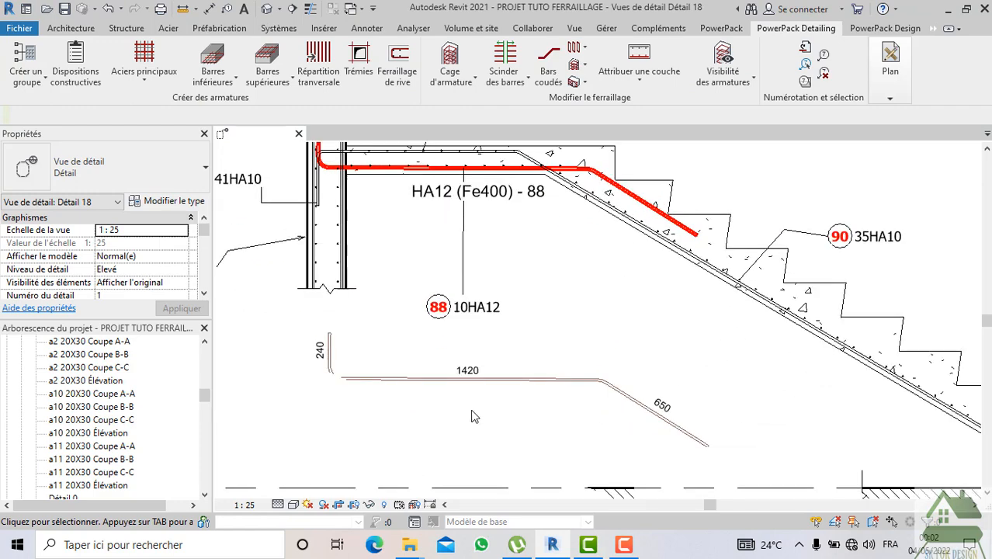
middle_click_drag(452, 395, 441, 370)
scroll(441, 368, "down", 2)
scroll(383, 375, "down", 2)
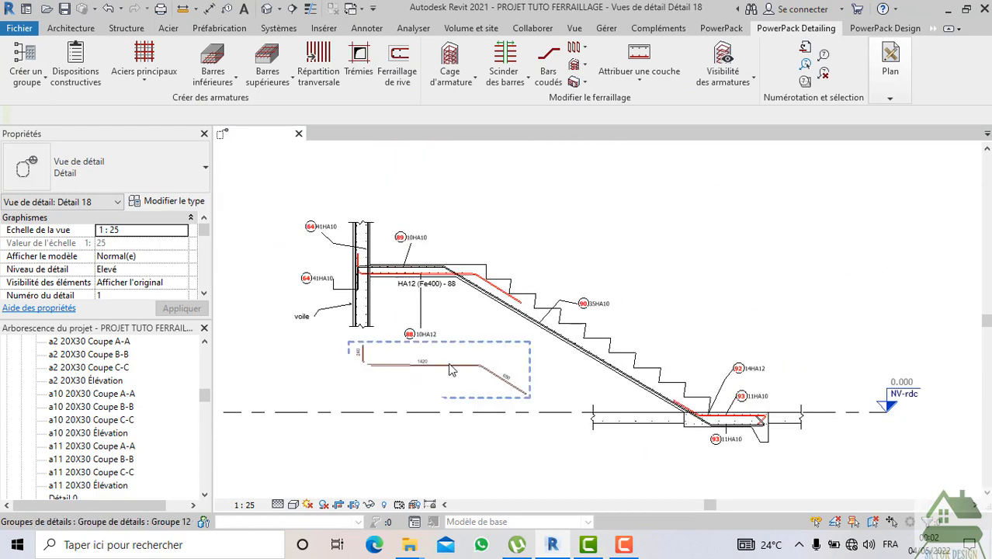
scroll(477, 326, "down", 2)
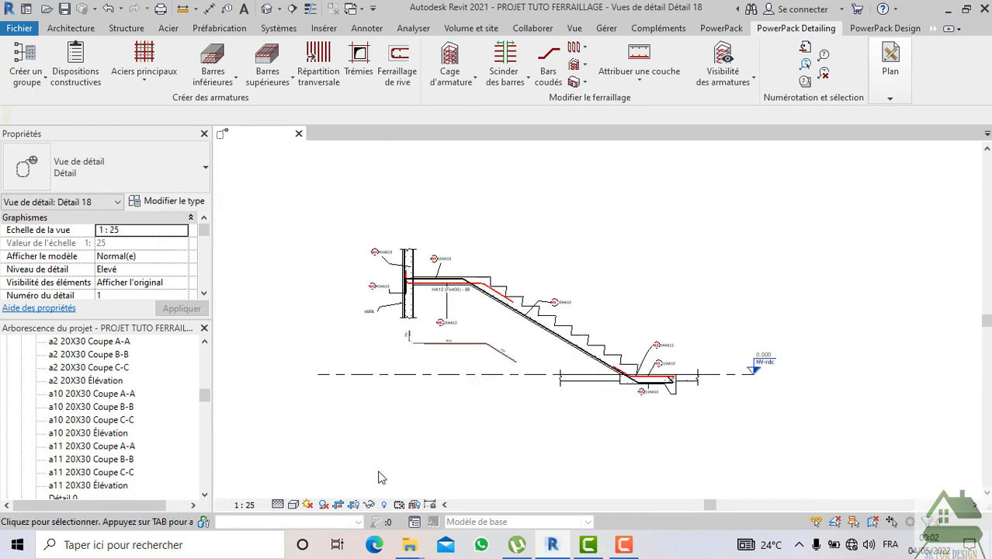
left_click(353, 506)
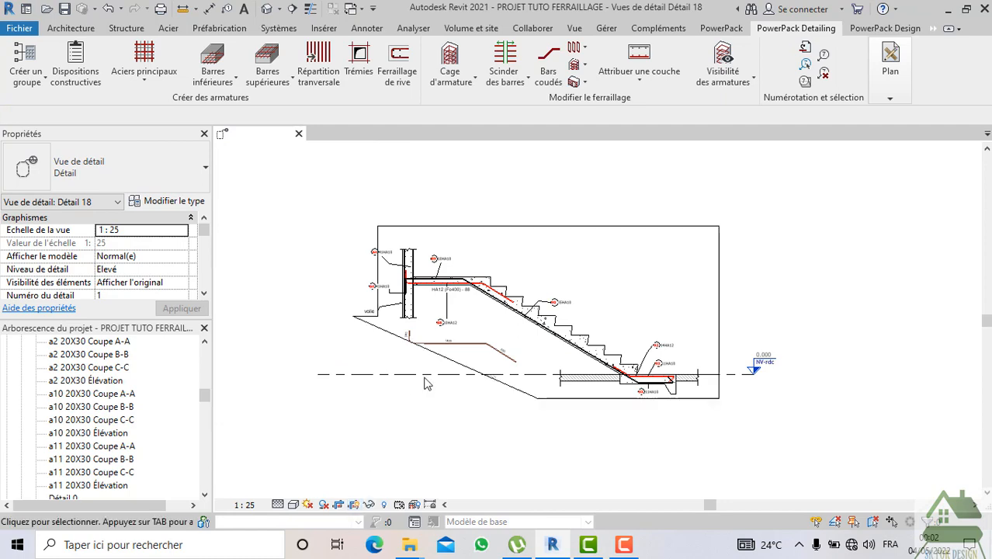
left_click(440, 360)
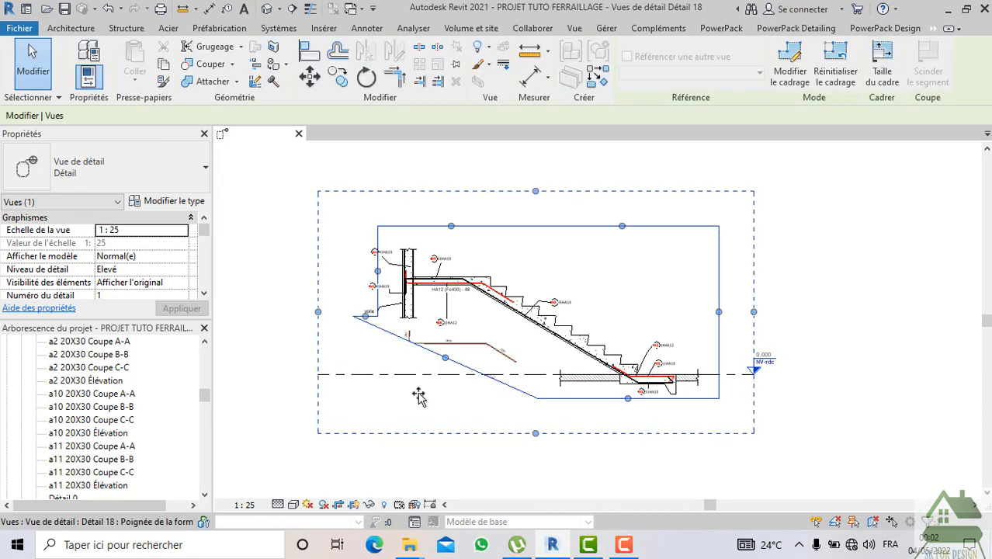
left_click_drag(418, 396, 431, 425)
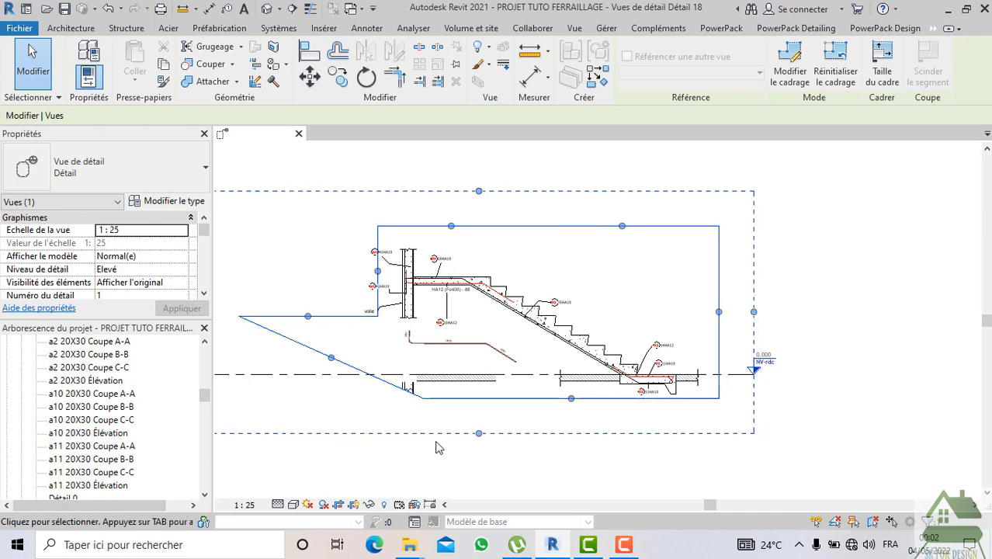
- Stretch the floor slab break line's mask toward the wall to cover the extra slab hatching
left_click(495, 388)
left_click_drag(495, 378, 386, 379)
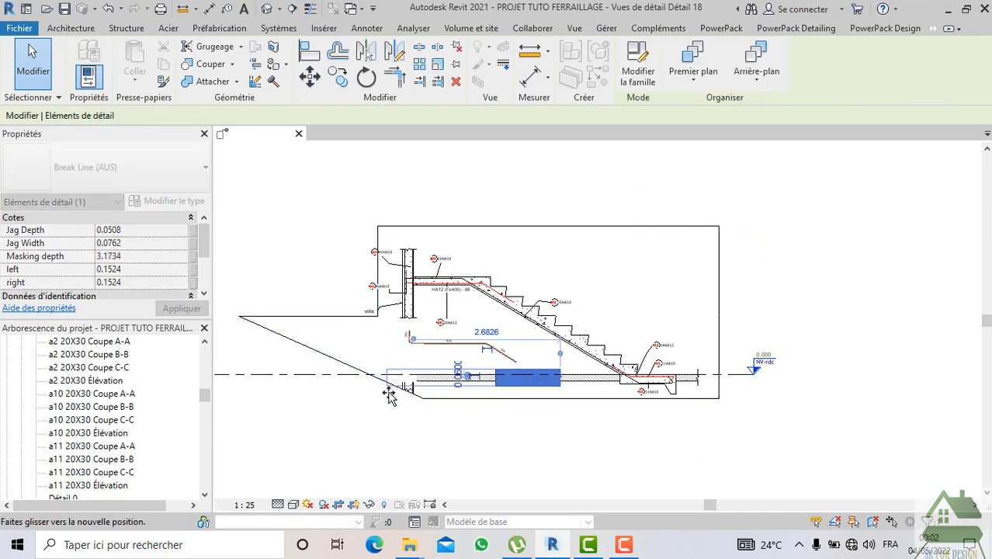
left_click(416, 433)
- Raise the lower edge of the crop region to just below the stair footing
left_click(437, 399)
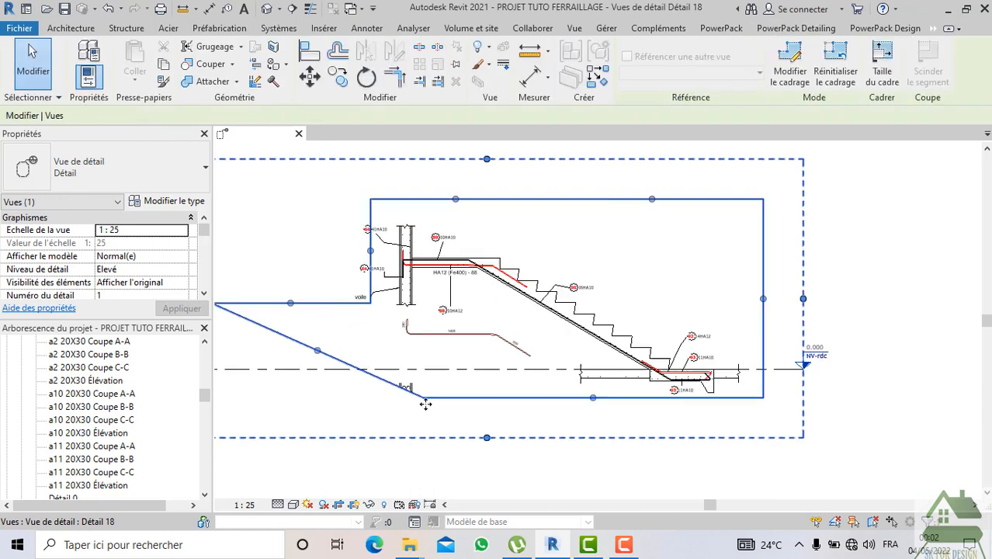
scroll(425, 400, "up", 1)
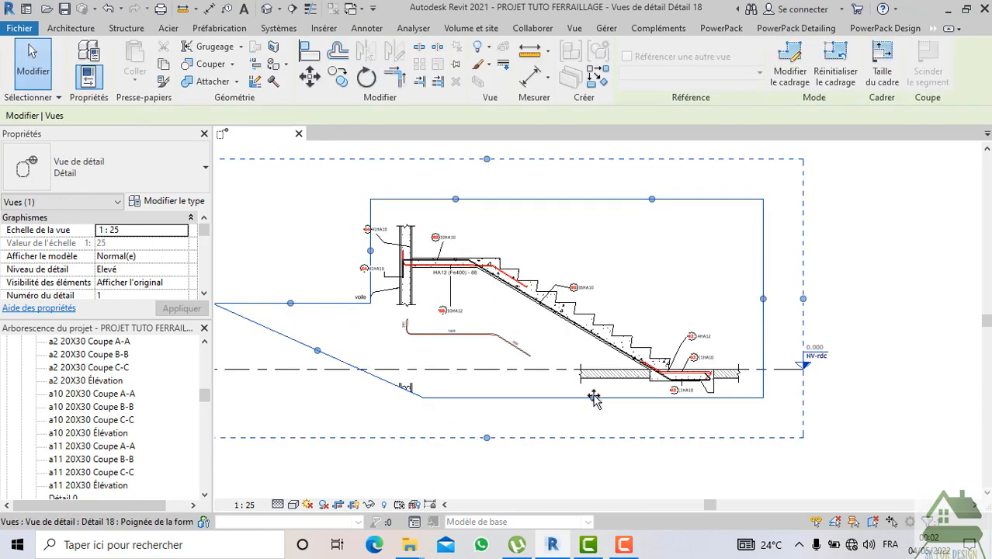
left_click_drag(593, 398, 593, 391)
left_click_drag(326, 388, 328, 381)
scroll(327, 380, "down", 1)
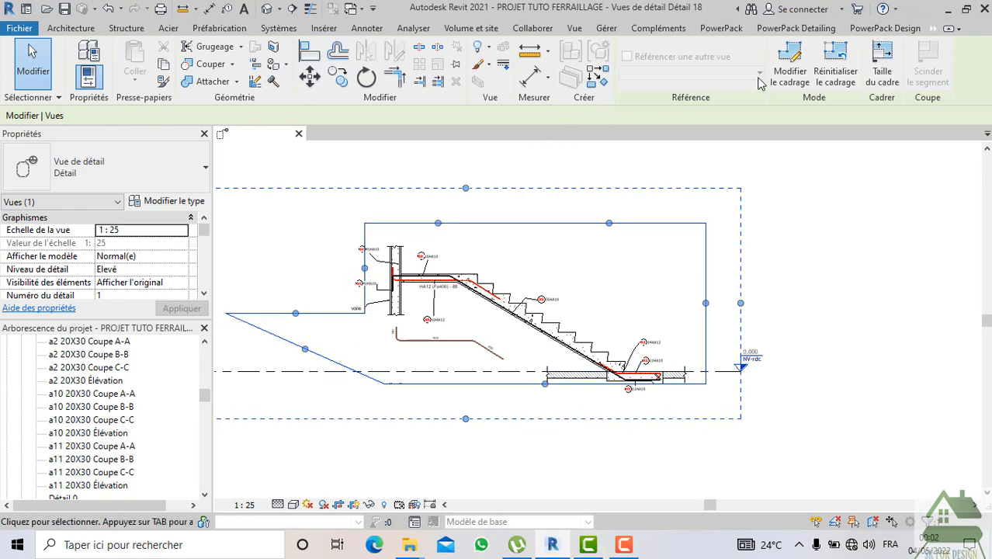
- Edit the crop boundary sketch, trimming its sloped extension into a square corner, and finish the rectangular crop
left_click(789, 69)
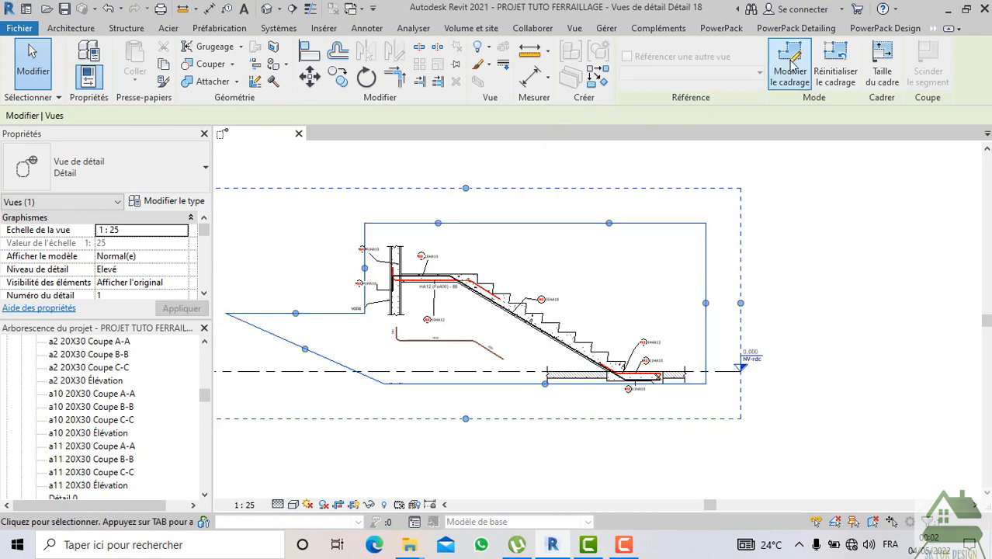
left_click(343, 314)
left_click(394, 76)
left_click(630, 75)
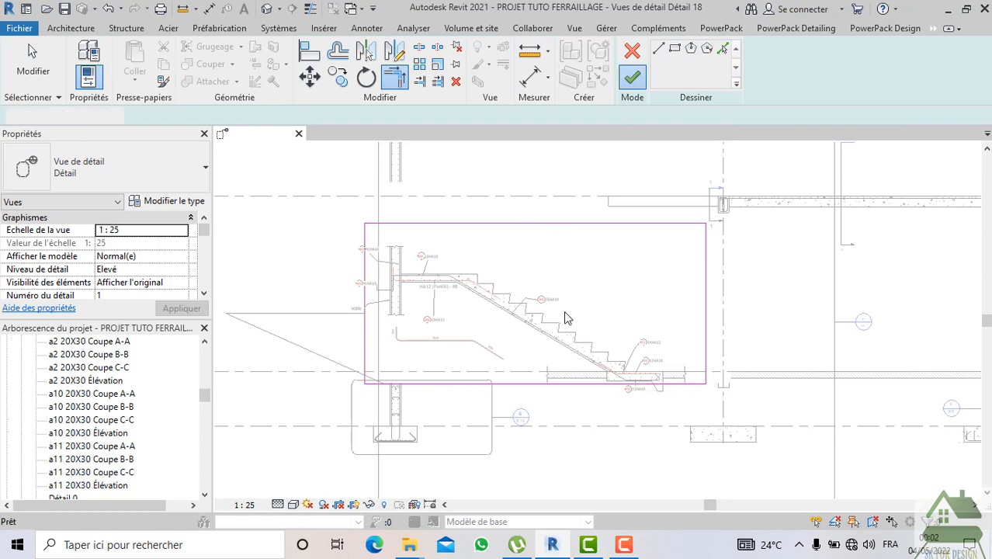
- Place a bending detail of the long HA12 stair bar 87 above the stair flight, aligned over the section
scroll(481, 387, "up", 2)
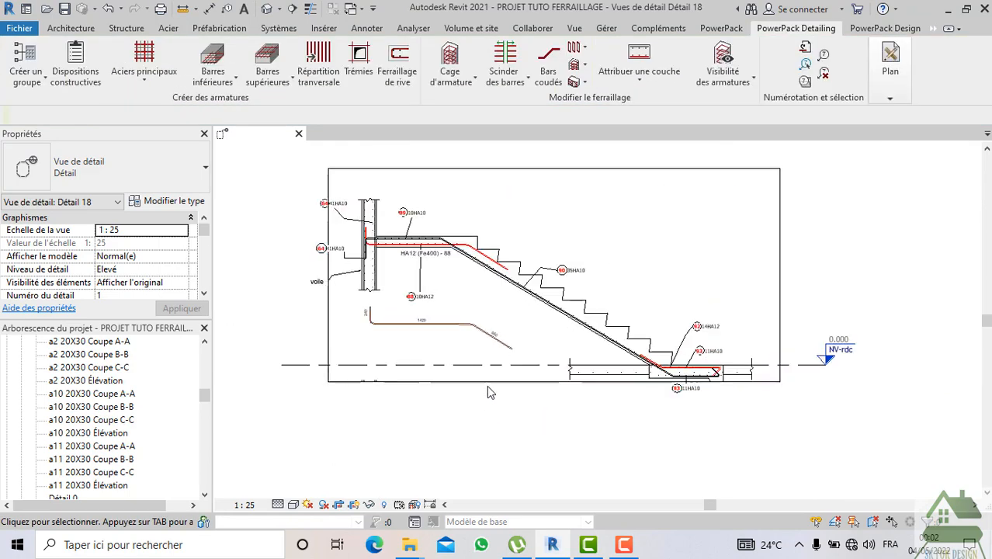
scroll(463, 309, "up", 2)
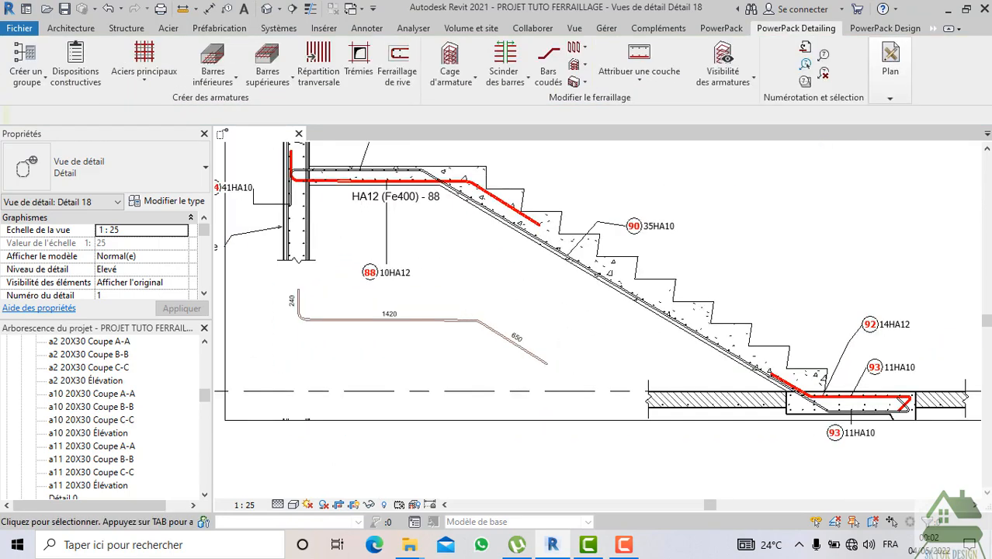
scroll(525, 287, "down", 2)
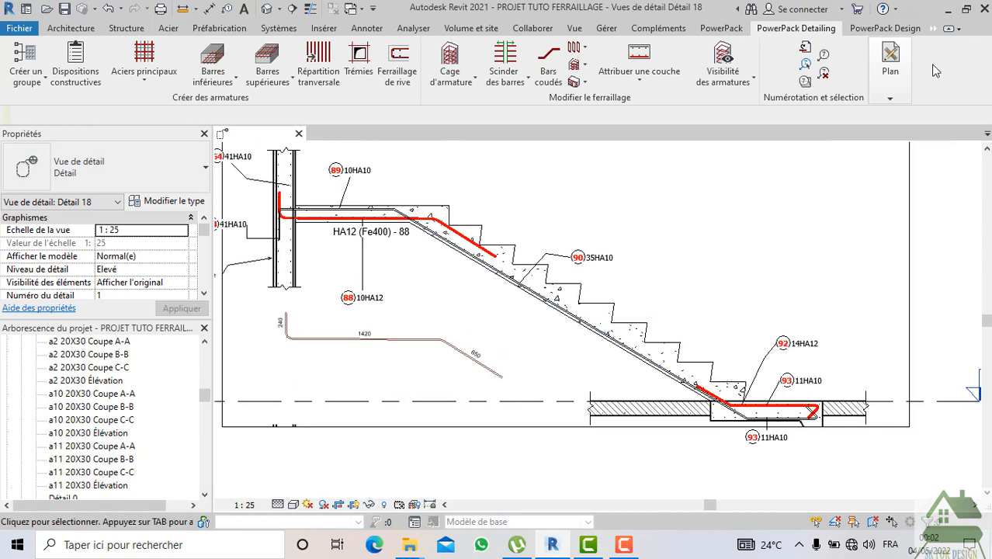
left_click(890, 85)
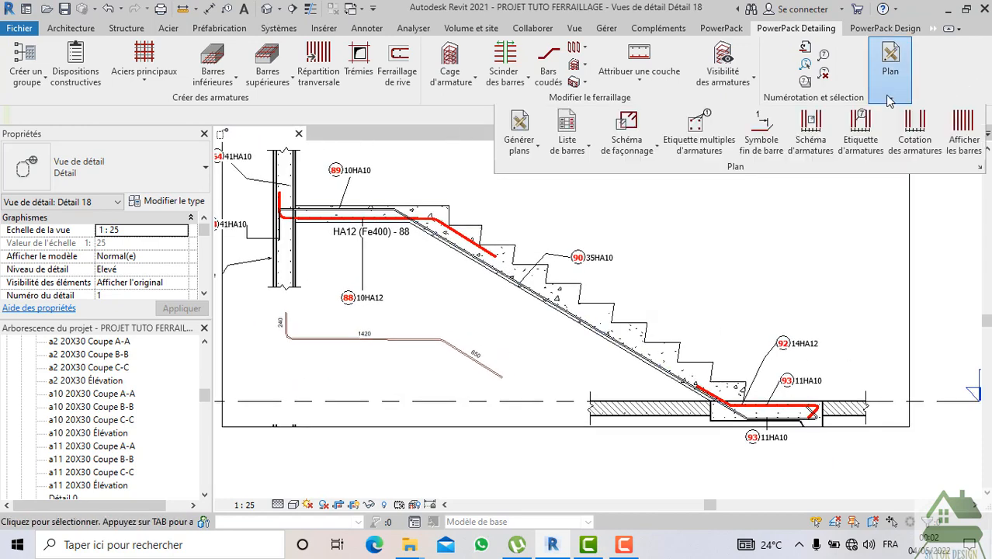
left_click(656, 147)
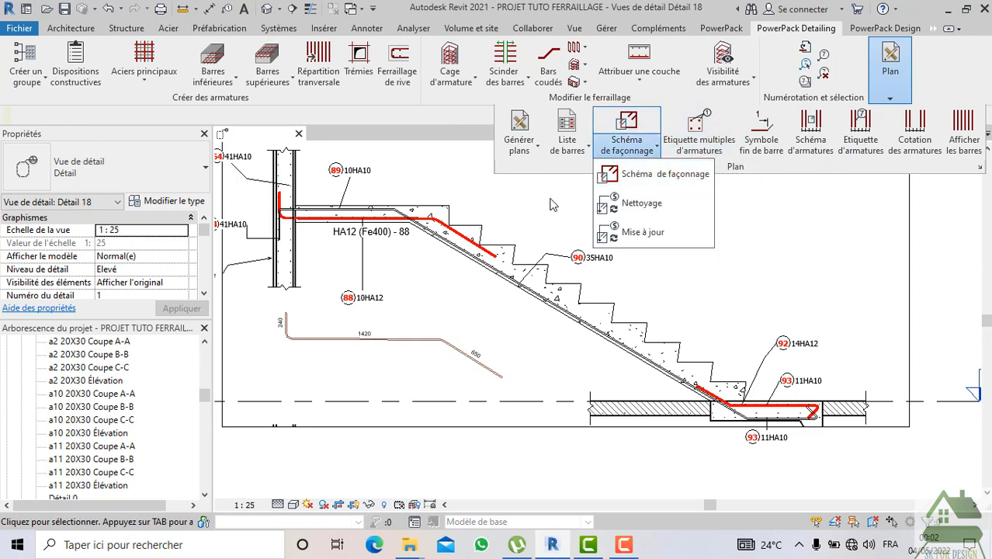
left_click(613, 173)
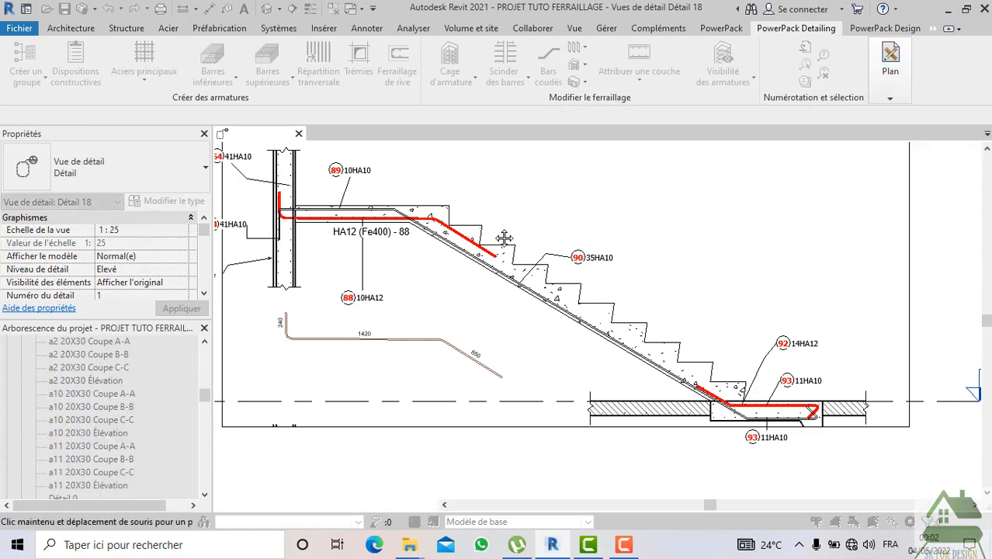
middle_click_drag(505, 237, 499, 269)
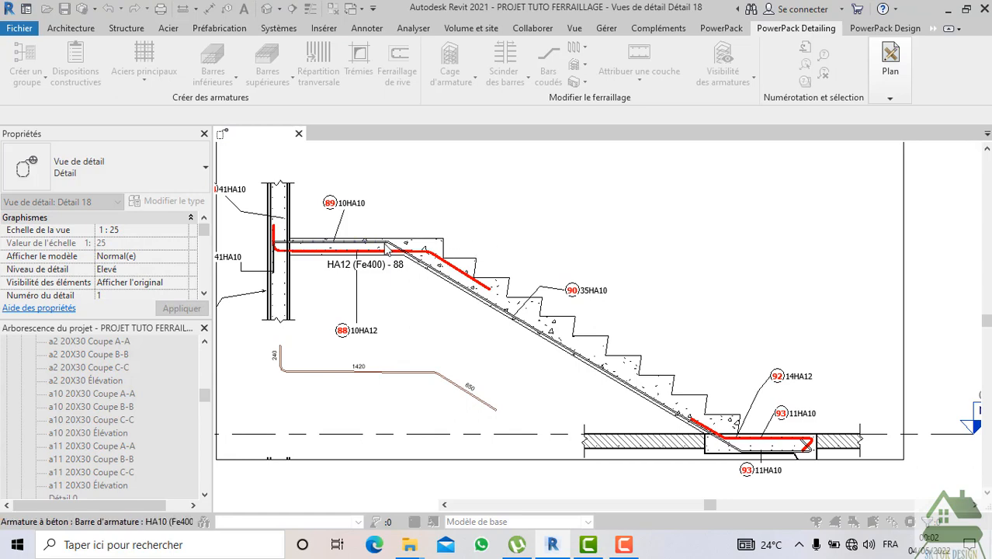
scroll(382, 239, "up", 5)
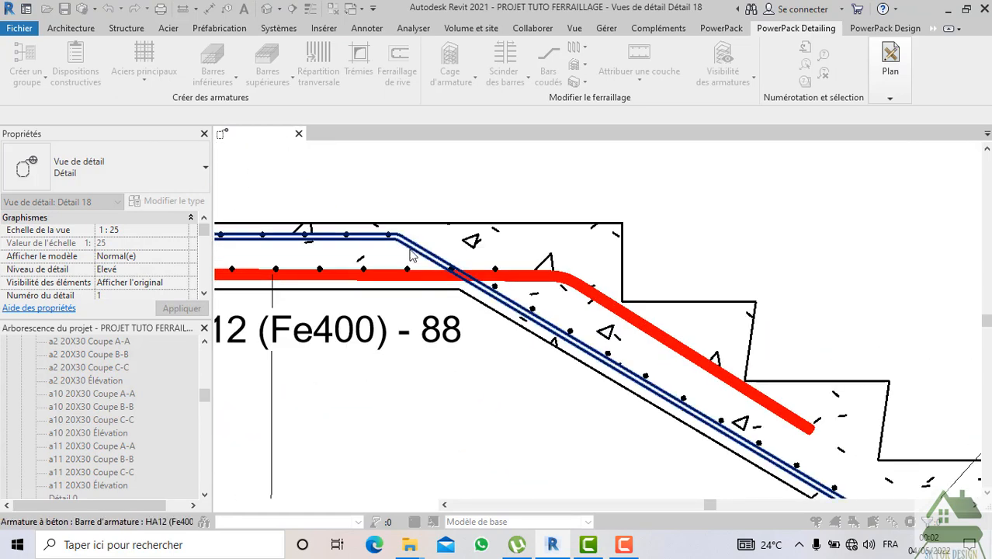
left_click(418, 229)
scroll(422, 225, "down", 8)
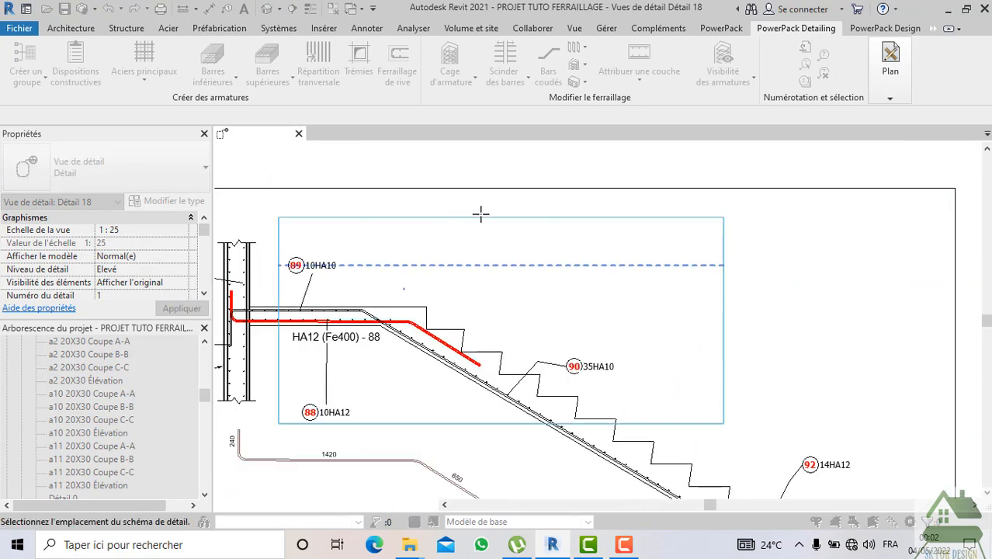
scroll(481, 246, "down", 1)
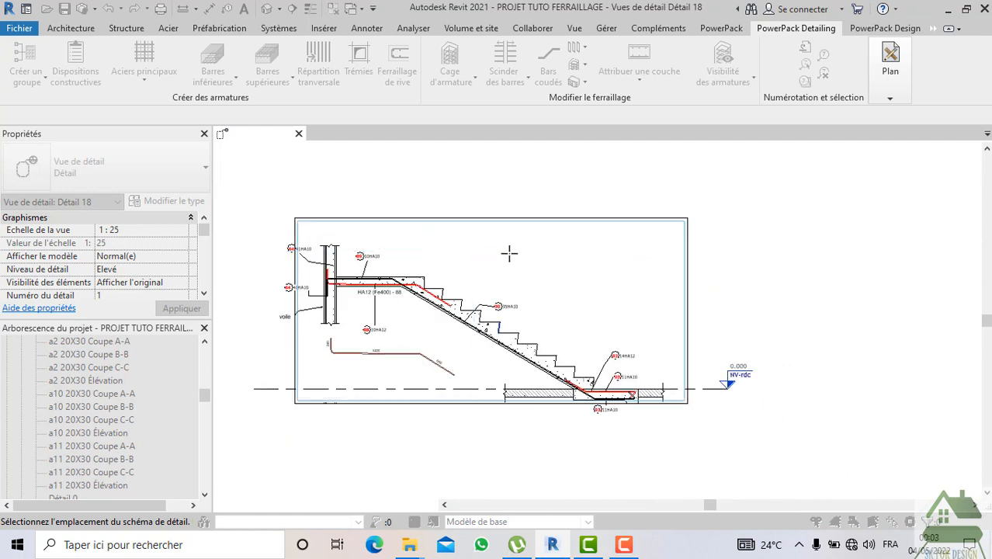
key("Escape")
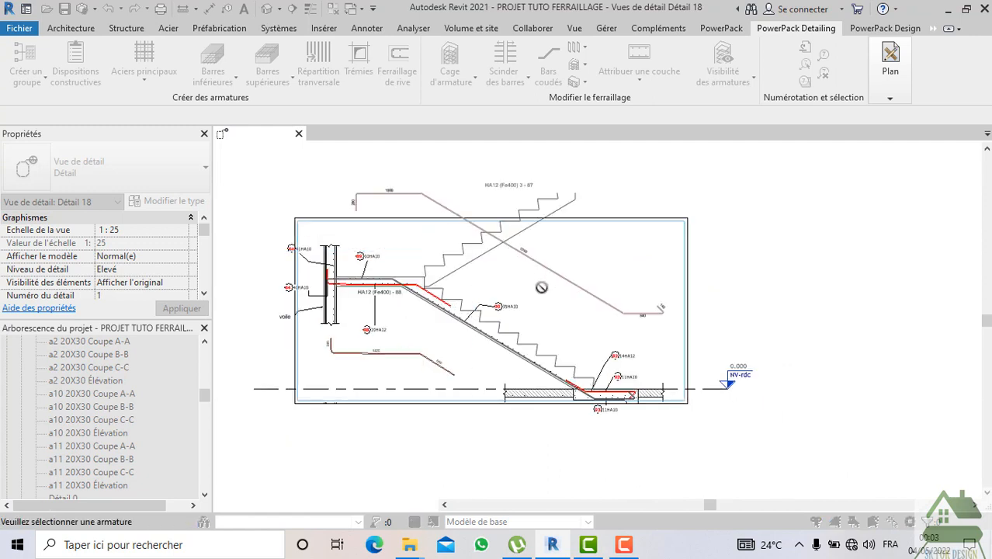
scroll(532, 282, "up", 1)
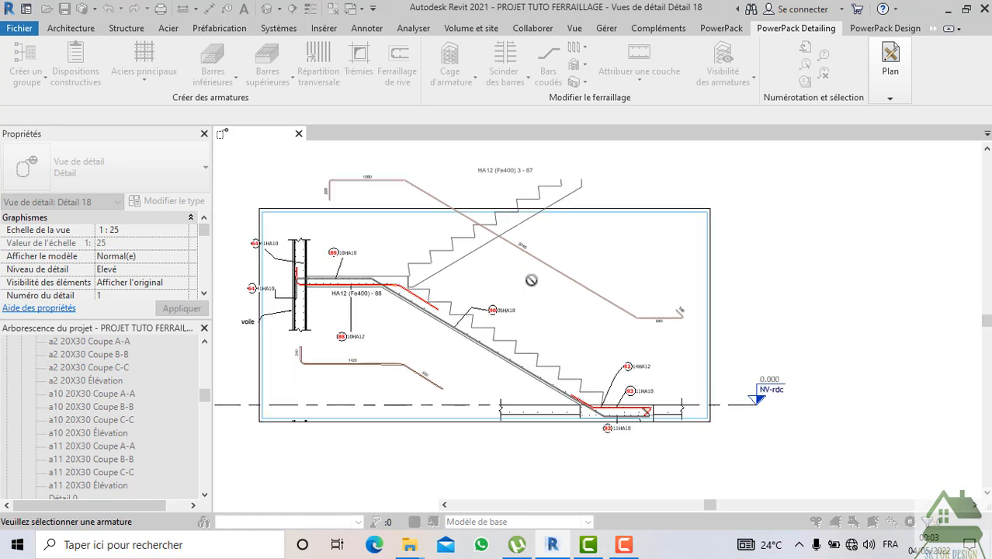
scroll(532, 285, "down", 1)
left_click(590, 295)
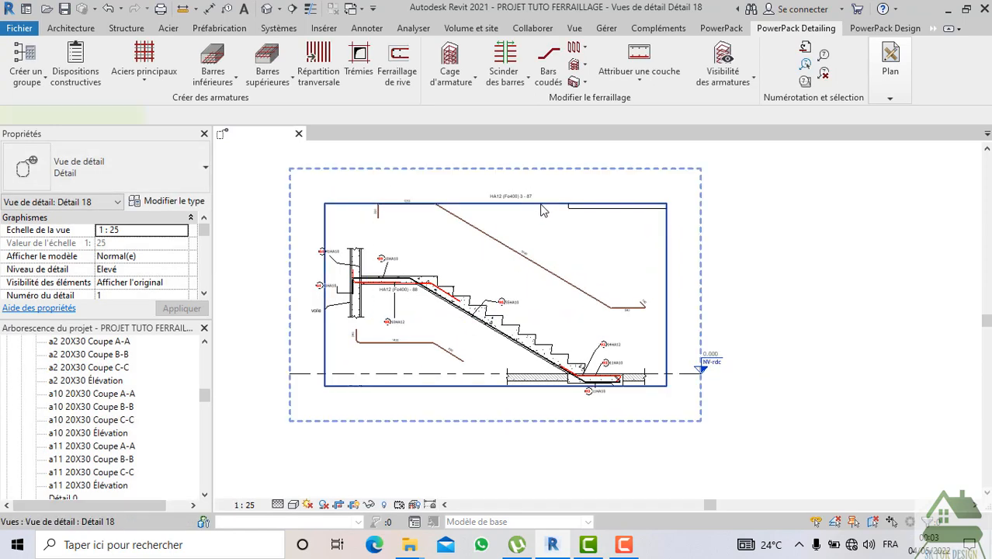
- Raise the upper edge of the crop region so bar 87's whole bending detail and its label fit inside
left_click(542, 210)
left_click_drag(496, 204, 522, 181)
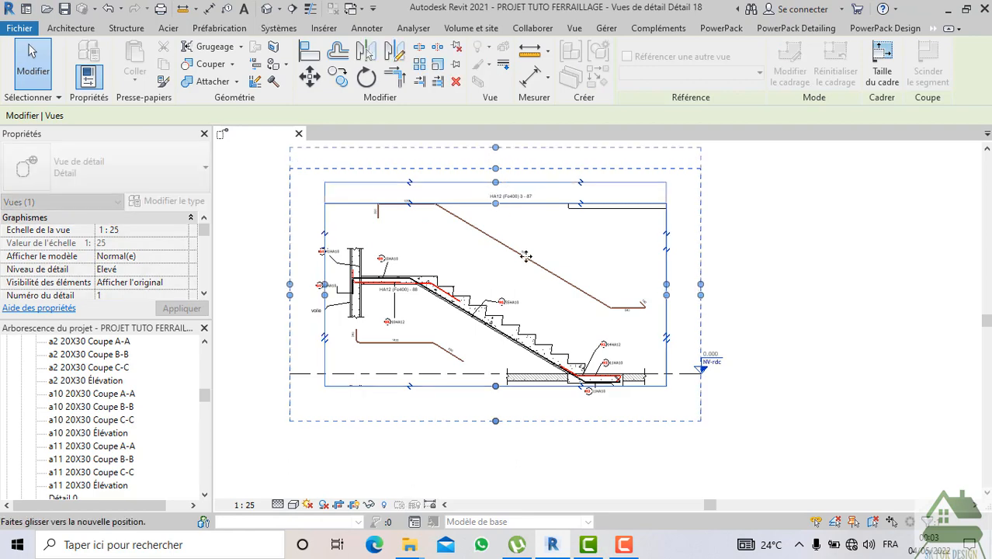
left_click(546, 237)
scroll(546, 238, "up", 3)
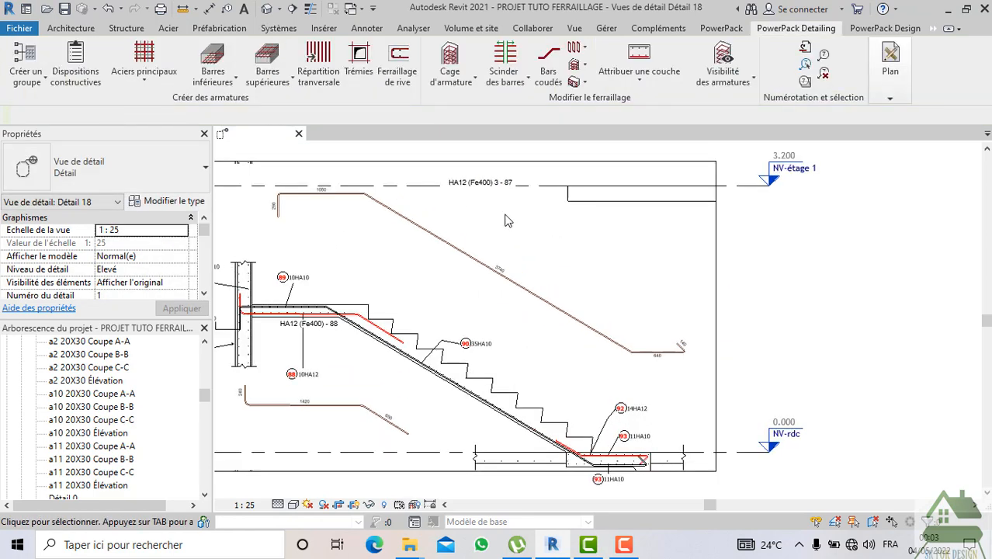
- Hide the upper floor slab element at level NV-étage 1 in this detail view
left_click(629, 200)
right_click(628, 201)
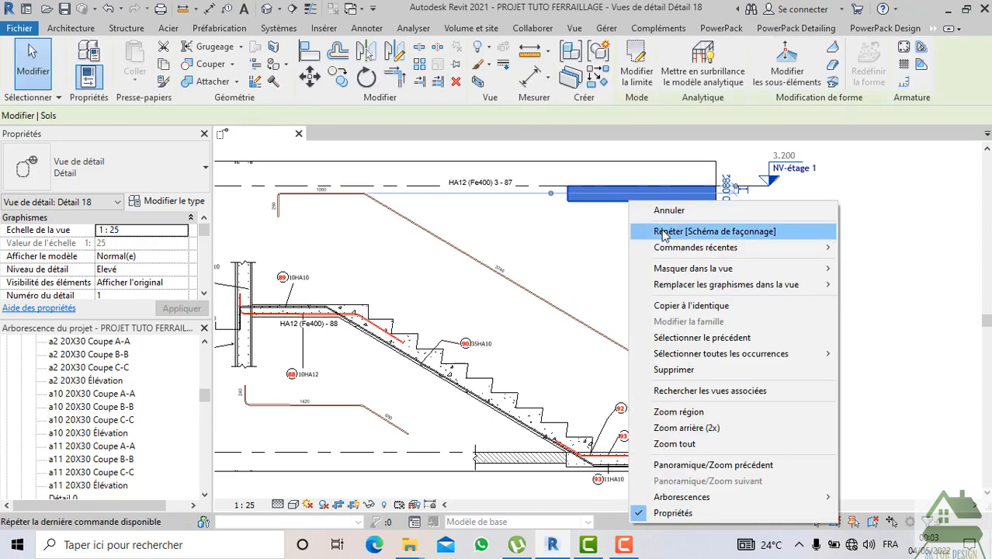
mouse_move(722, 268)
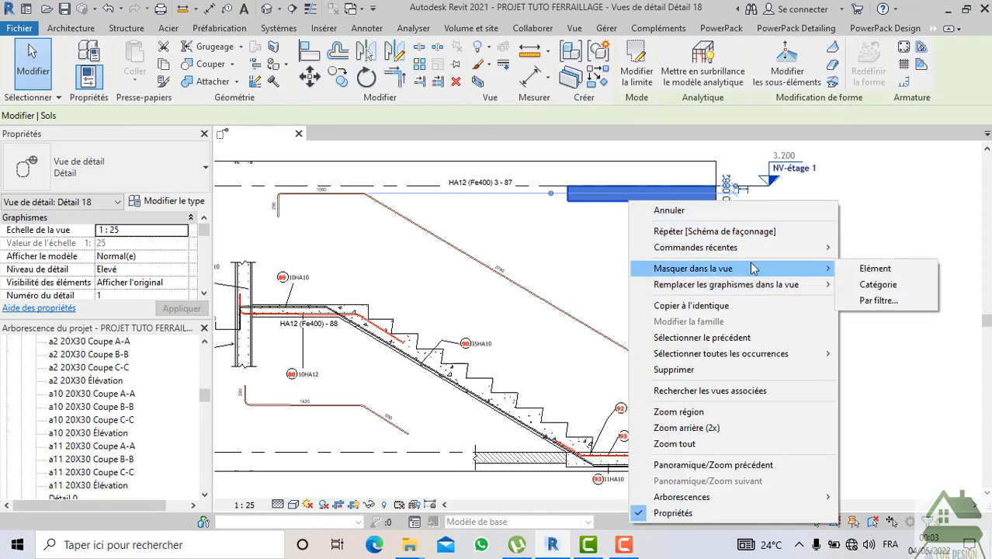
left_click(875, 267)
scroll(565, 249, "down", 3)
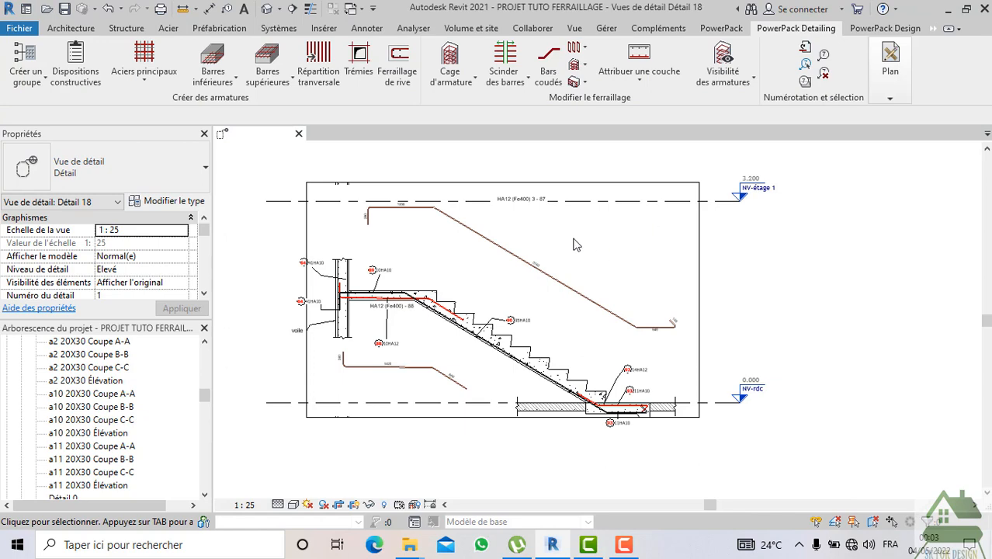
scroll(576, 244, "up", 3)
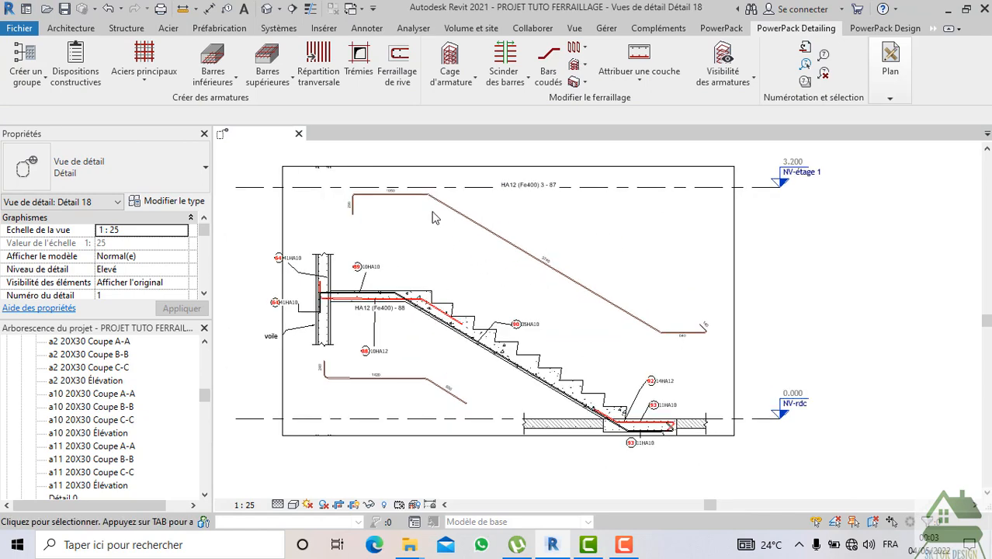
scroll(434, 217, "up", 3)
scroll(338, 211, "down", 4)
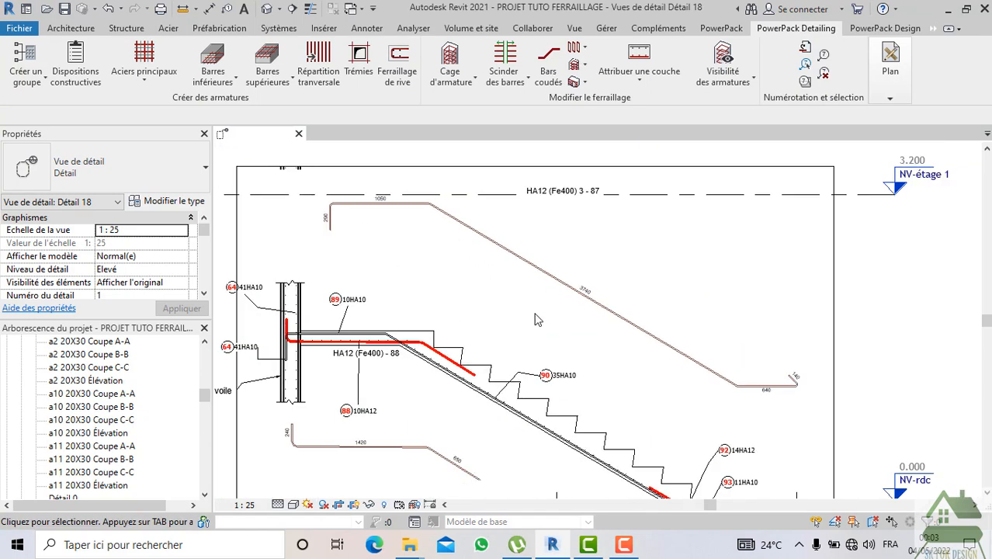
- Place the bending detail of HA12 bar 92 below the stair footing and lower the crop region's lower edge to enclose it
middle_click_drag(546, 321, 464, 206)
scroll(689, 267, "down", 2)
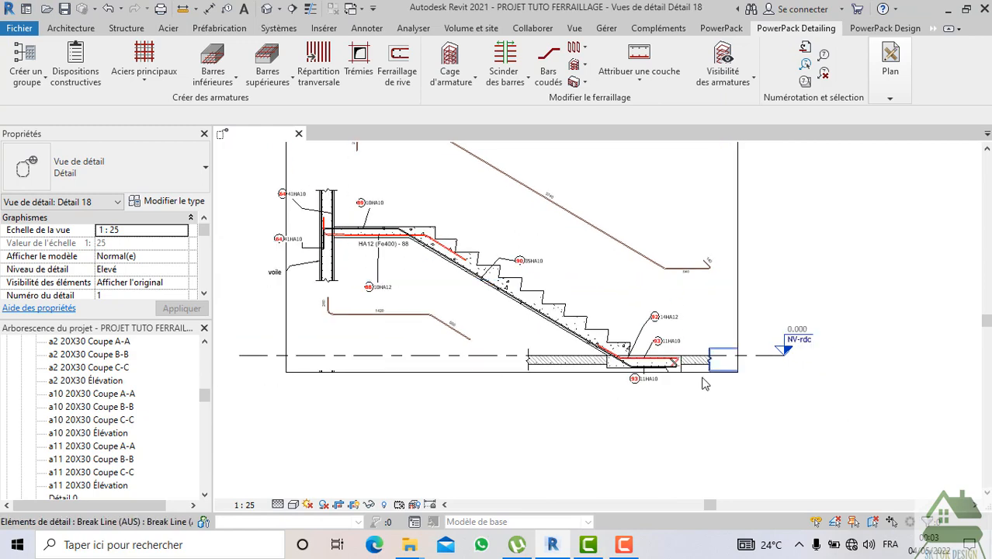
scroll(702, 382, "up", 3)
left_click(877, 97)
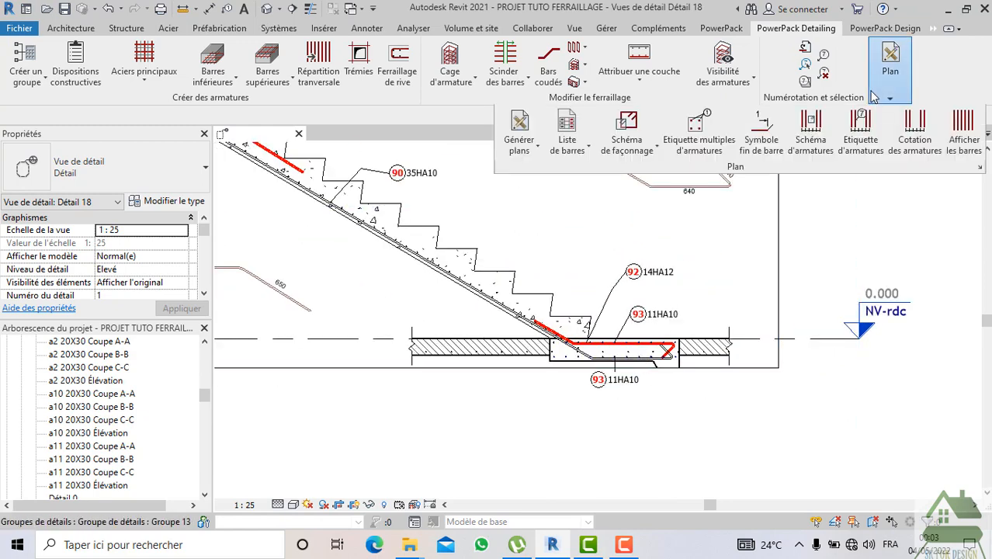
left_click(655, 149)
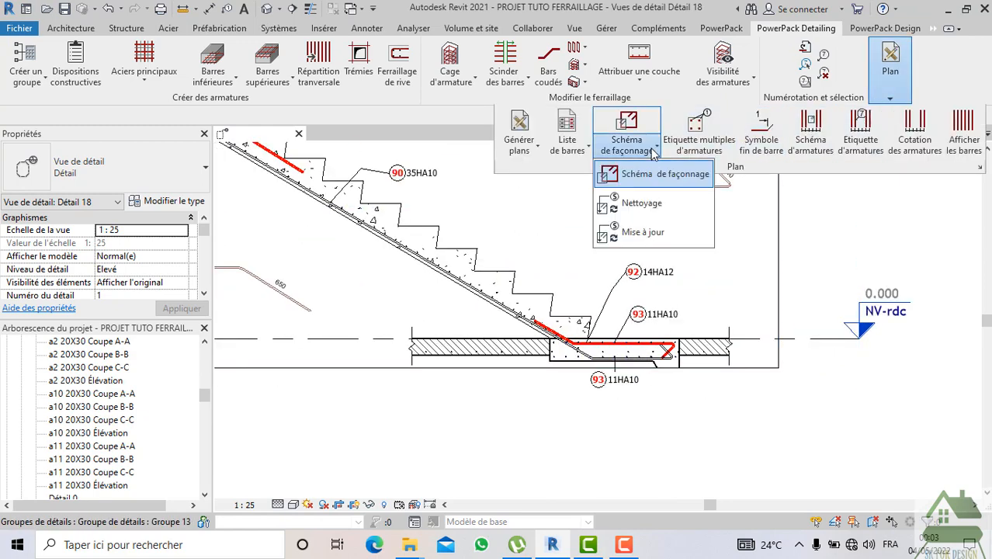
left_click(658, 174)
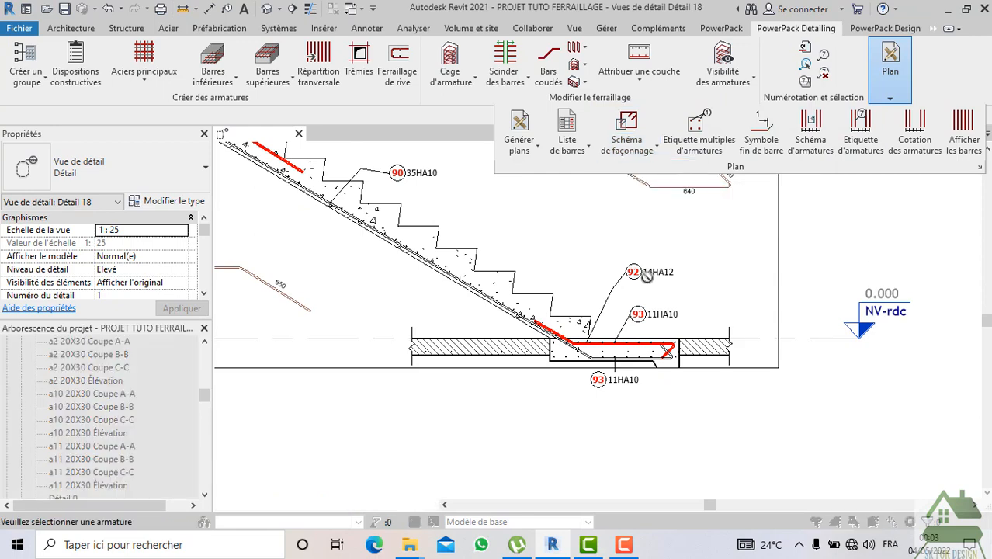
scroll(642, 366, "up", 2)
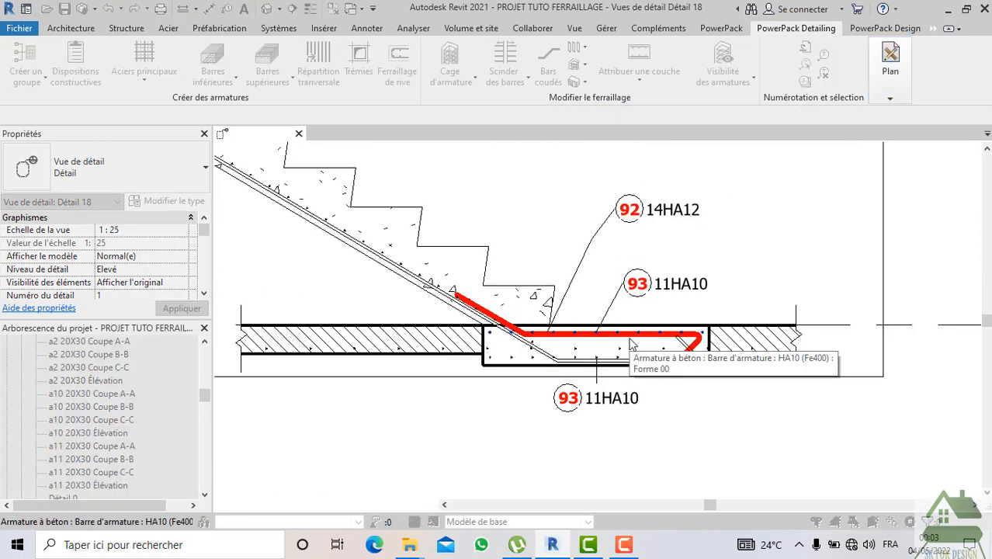
scroll(632, 339, "up", 3)
left_click(632, 340)
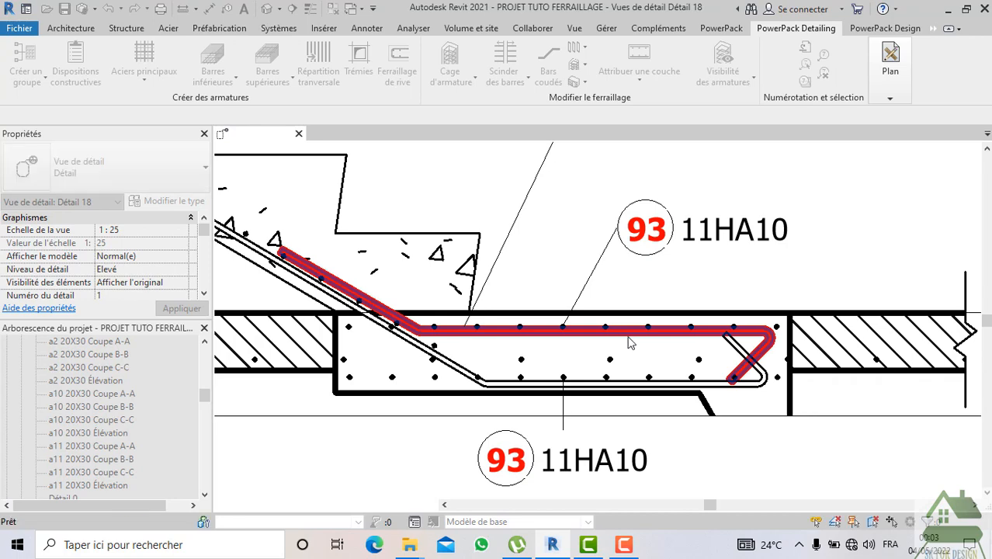
scroll(634, 404, "down", 4)
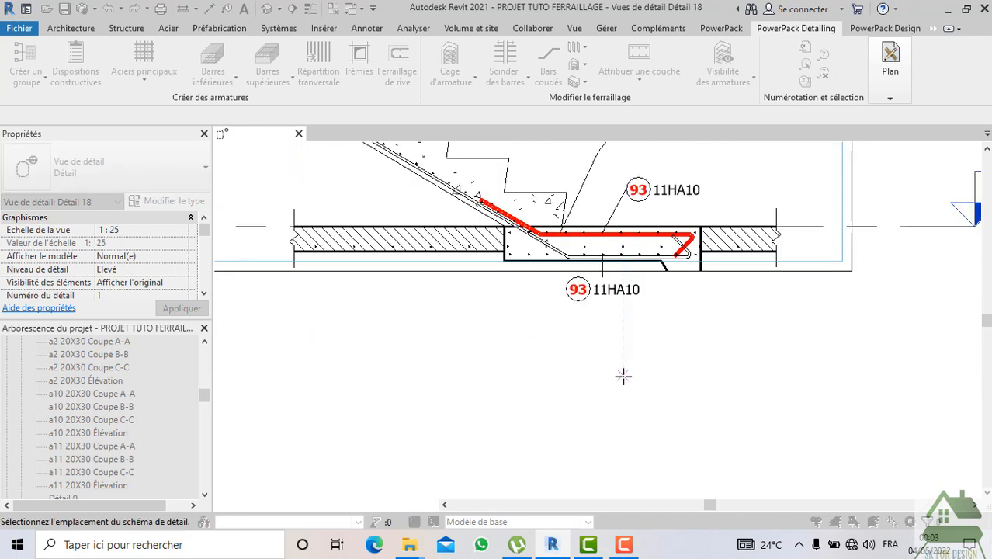
left_click(622, 377)
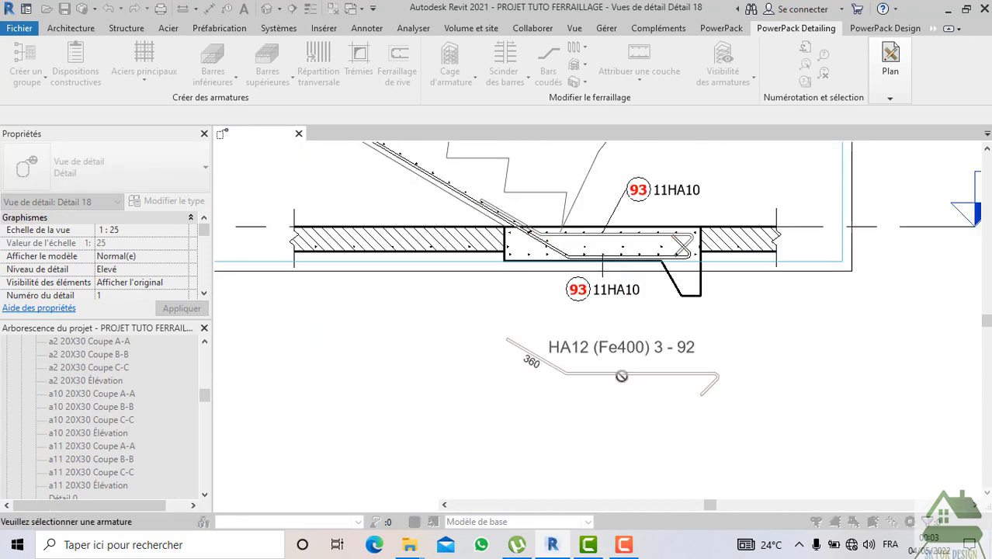
scroll(616, 398, "up", 1)
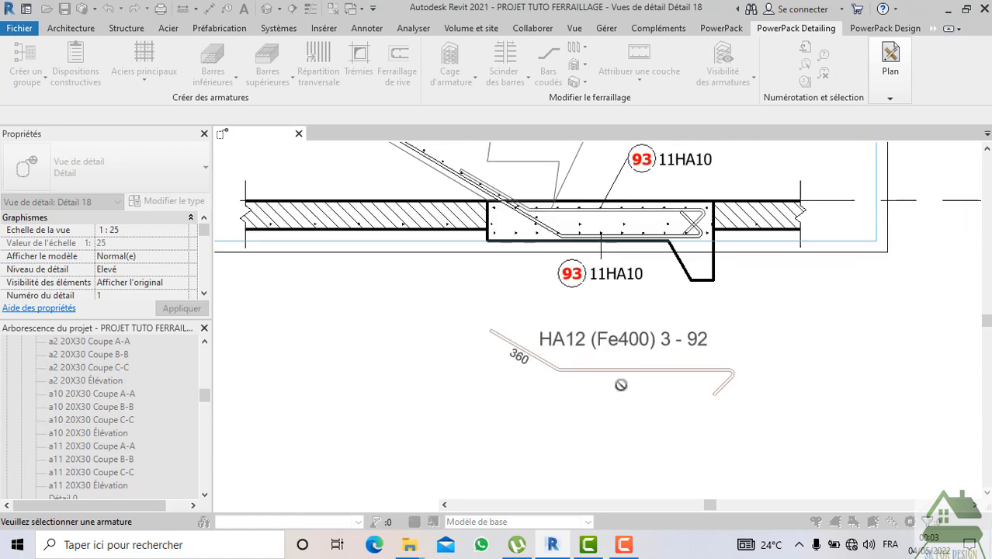
scroll(630, 381, "down", 4)
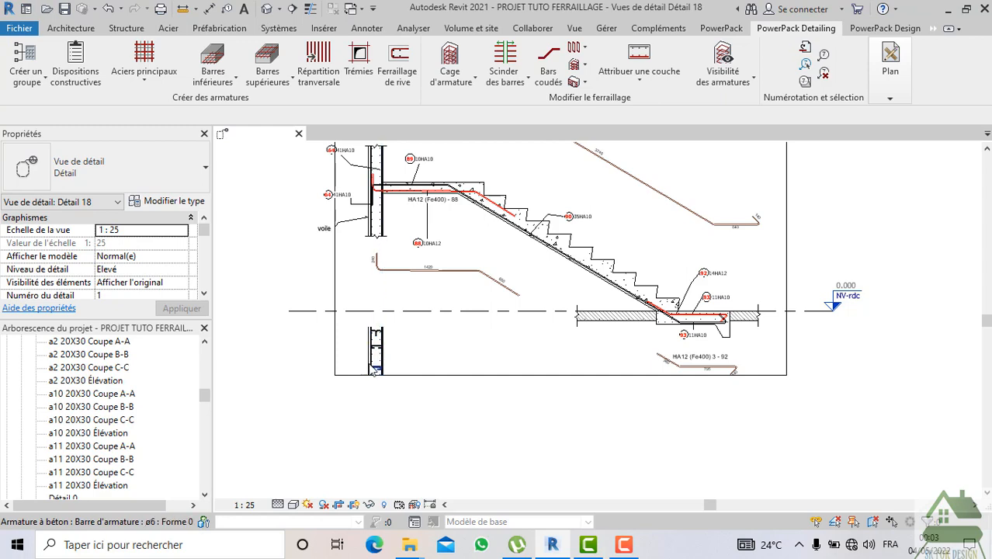
- Try to hide the wall stub and its reinforcement below level NV-rdc in this detail view
scroll(426, 345, "down", 3)
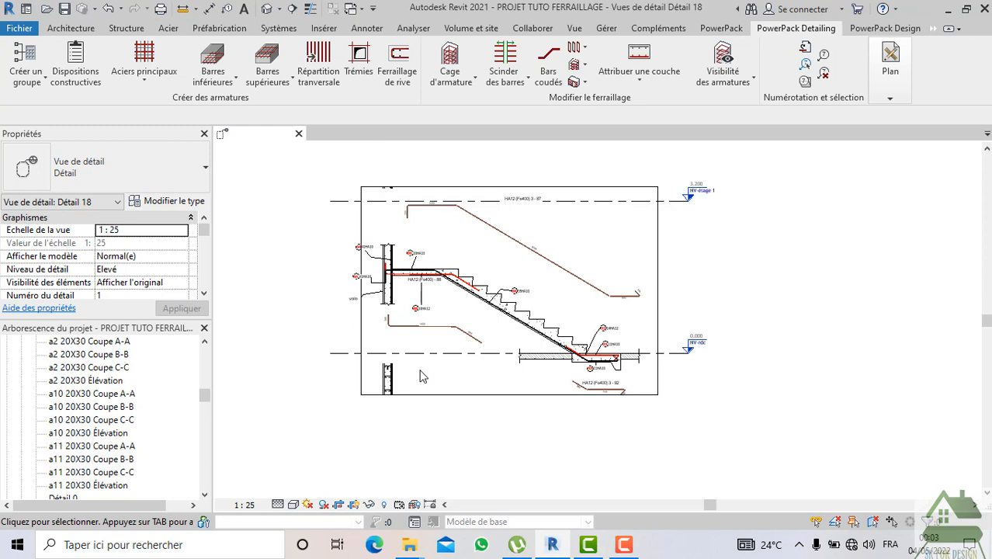
scroll(416, 379, "up", 3)
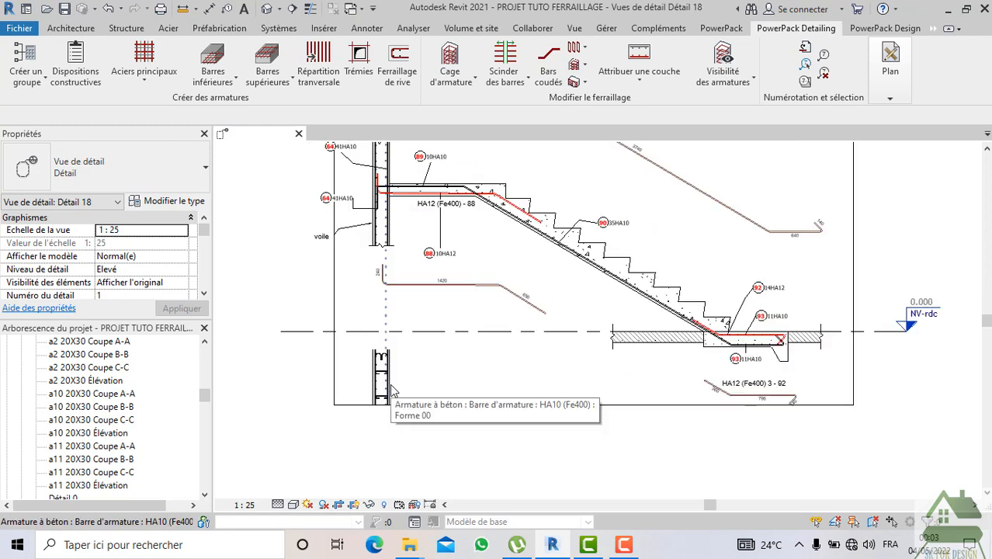
scroll(359, 390, "up", 2)
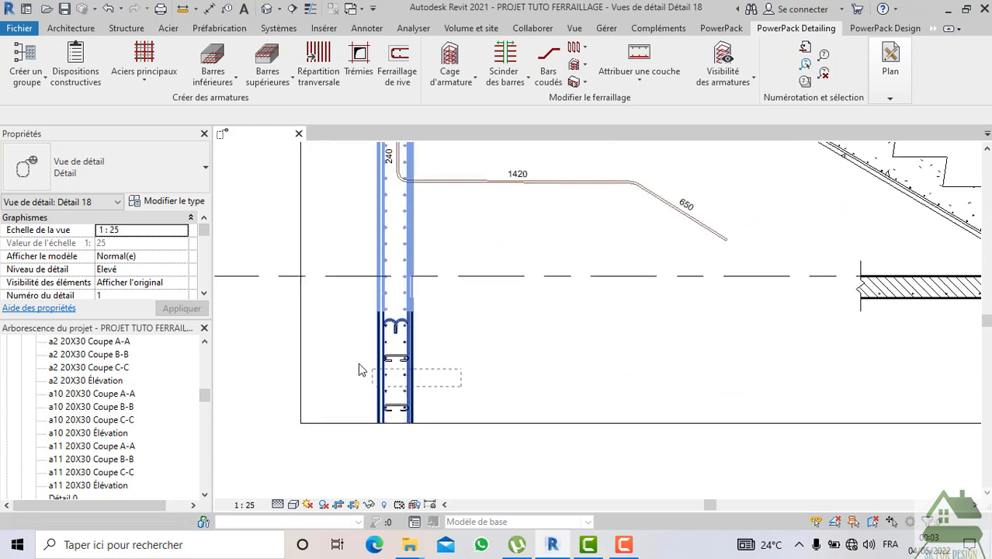
left_click_drag(461, 385, 337, 353)
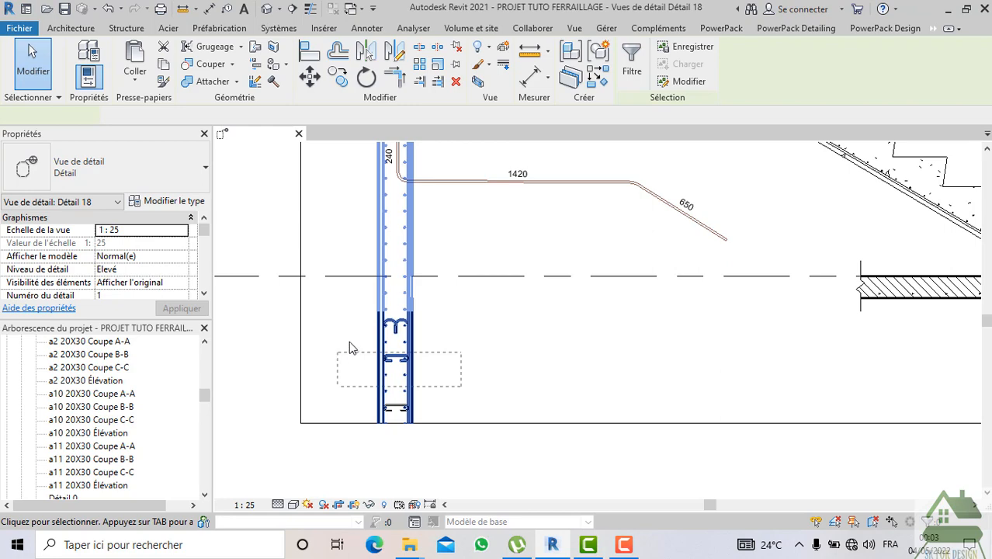
right_click(389, 331)
mouse_move(511, 264)
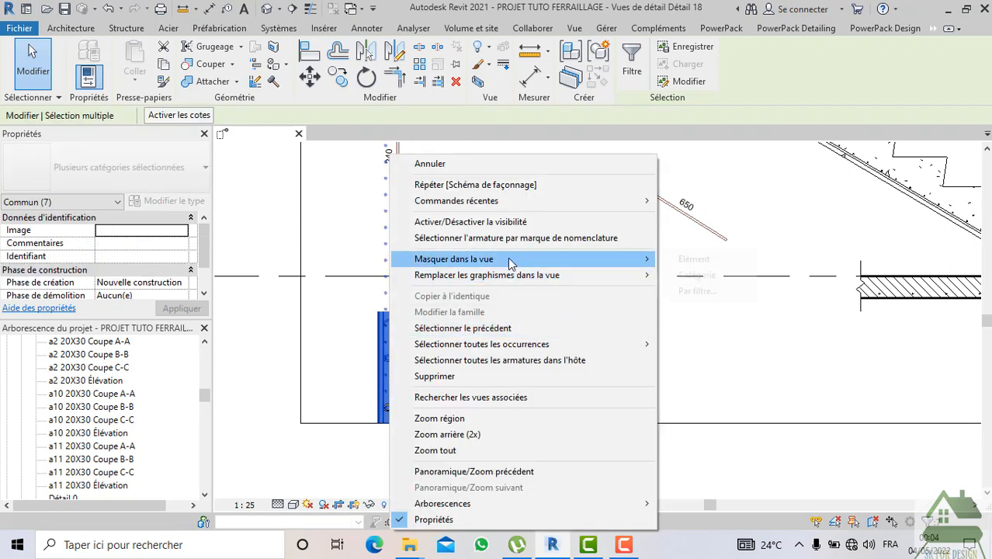
left_click(683, 259)
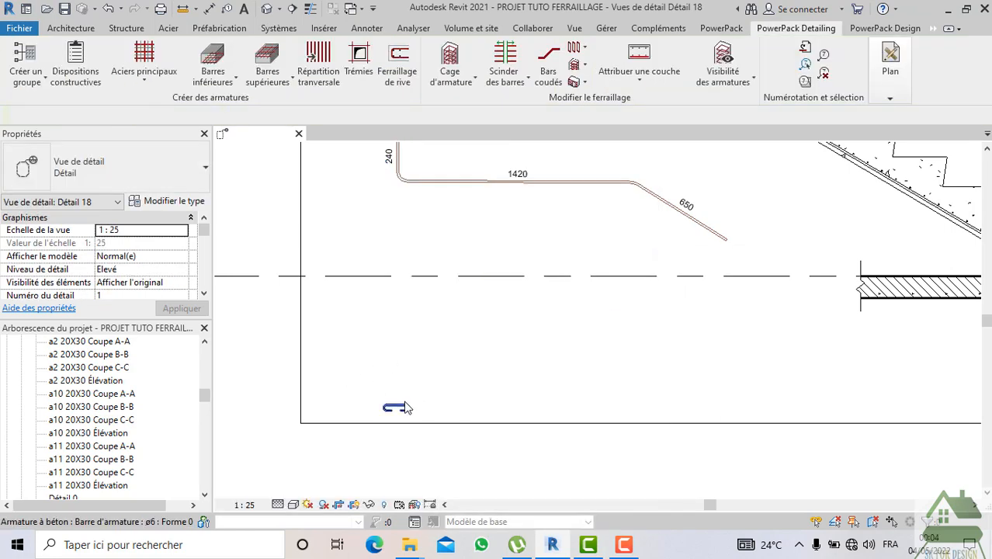
- Try to hide the leftover ø6 hooked bar of the wall near the crop region's lower edge
left_click(397, 407)
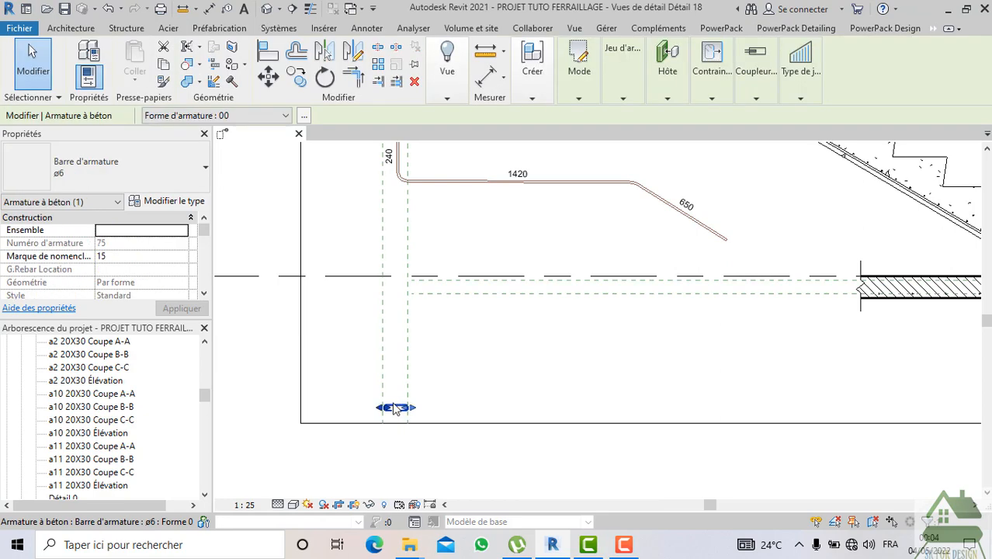
right_click(394, 407)
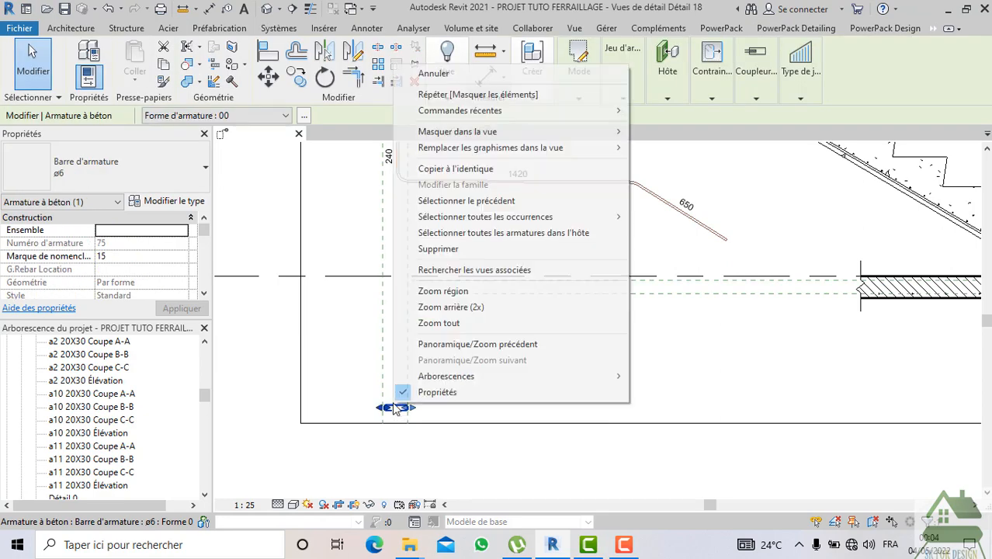
mouse_move(559, 133)
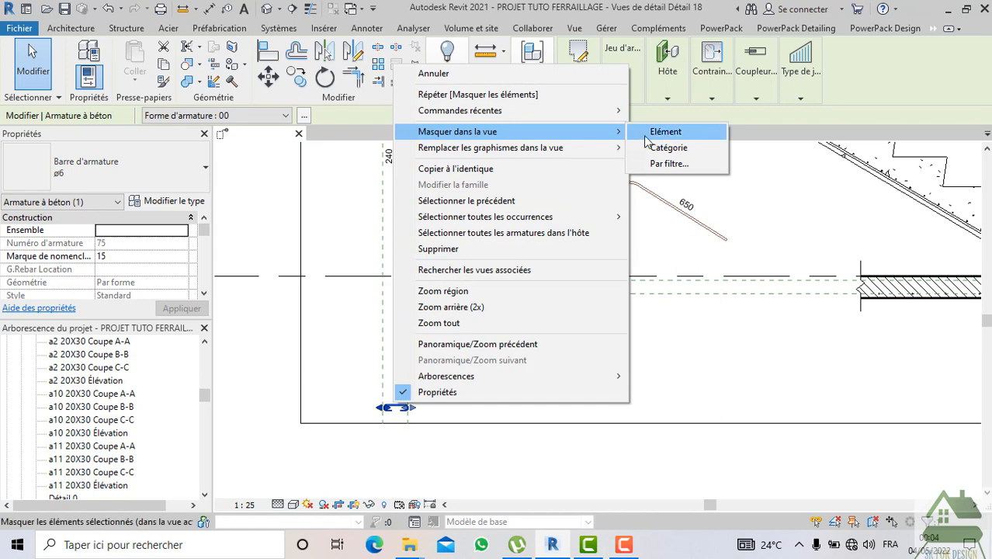
left_click(649, 137)
- Try moving the HA12 (Fe400) 3 - 87 label off the level line to just above the bar's sloped segment
scroll(413, 347, "down", 2)
middle_click_drag(607, 380, 425, 413)
scroll(438, 405, "down", 2)
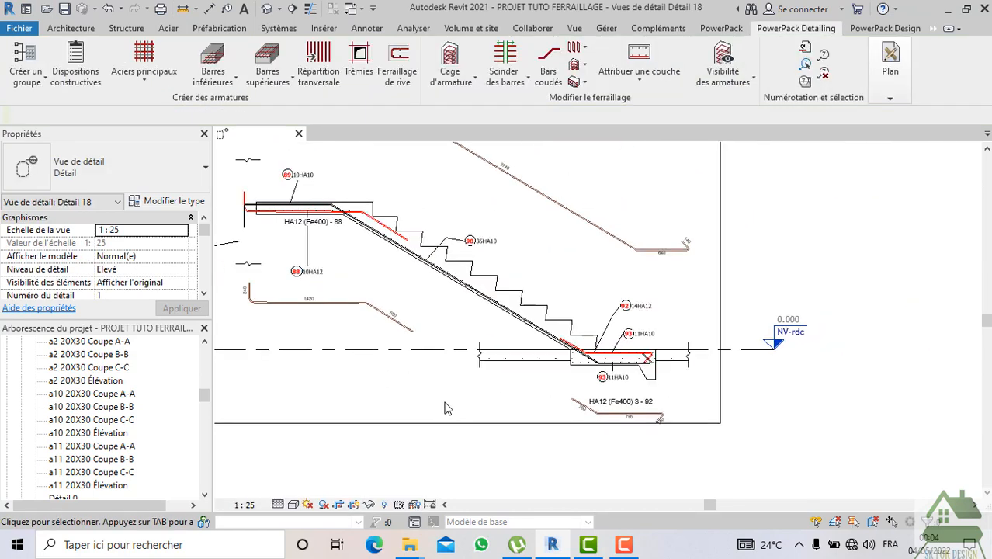
middle_click_drag(489, 261, 545, 345)
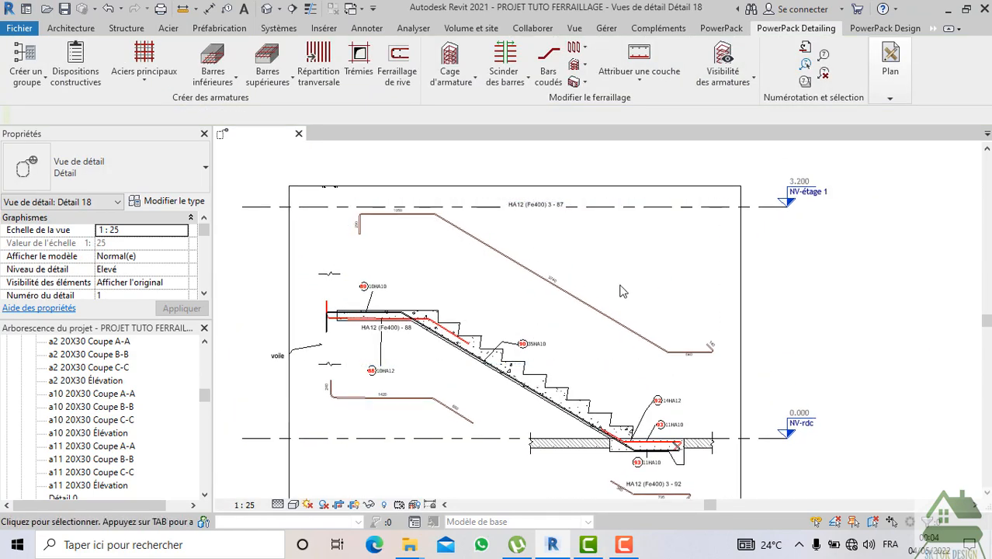
mouse_move(640, 267)
middle_mouse_down()
mouse_move(655, 262)
mouse_move(635, 279)
middle_mouse_up()
scroll(642, 270, "down", 3)
scroll(659, 277, "up", 3)
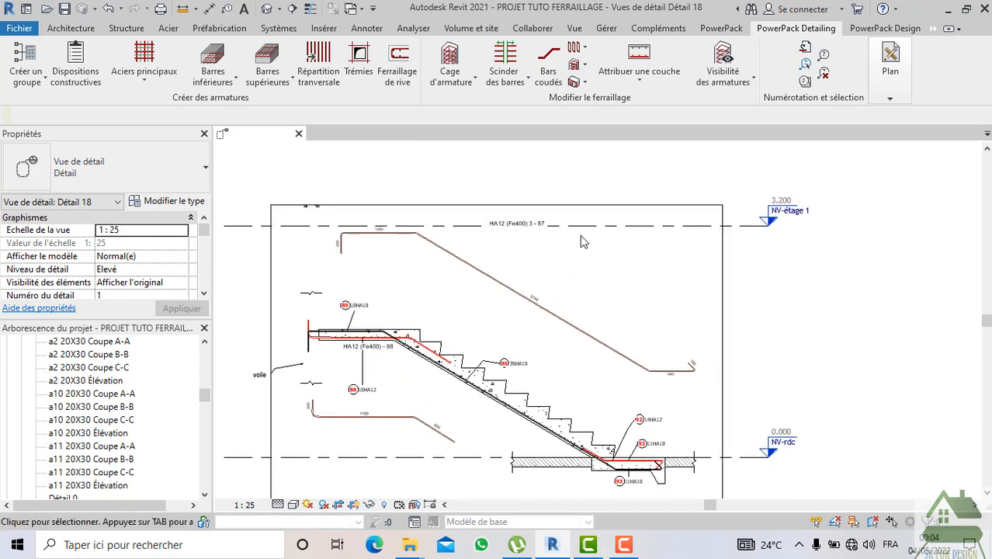
scroll(457, 220, "up", 3)
left_click(591, 242)
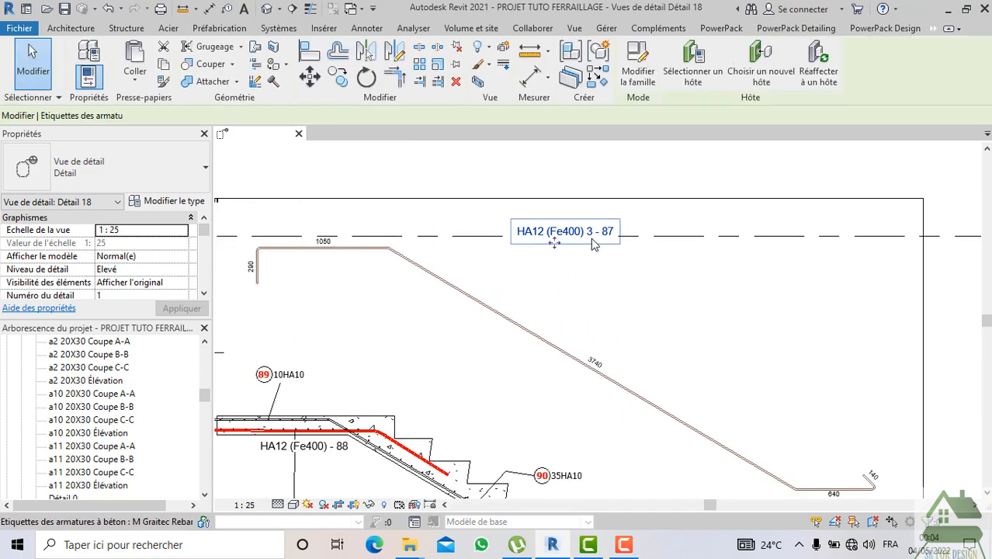
left_click_drag(571, 320, 571, 320)
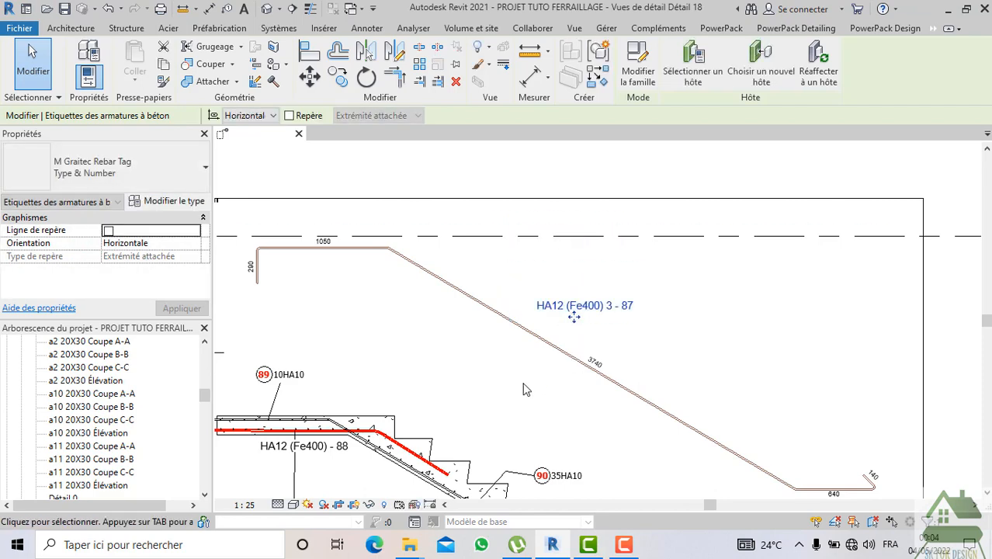
key("Escape")
scroll(562, 319, "down", 2)
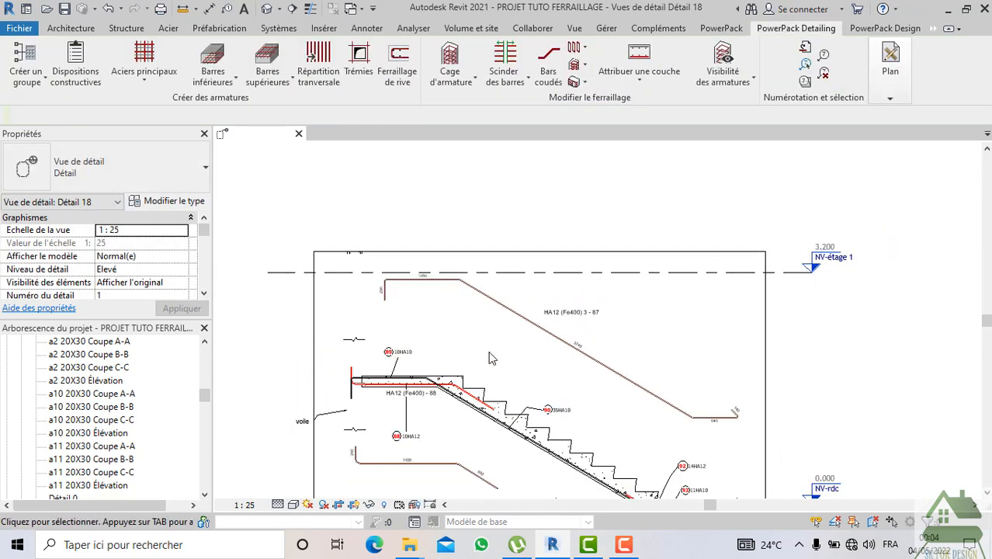
- Try hiding the crop region boundary and the NV-étage 1 level line in this view
middle_click_drag(499, 357, 475, 287)
scroll(278, 366, "up", 2)
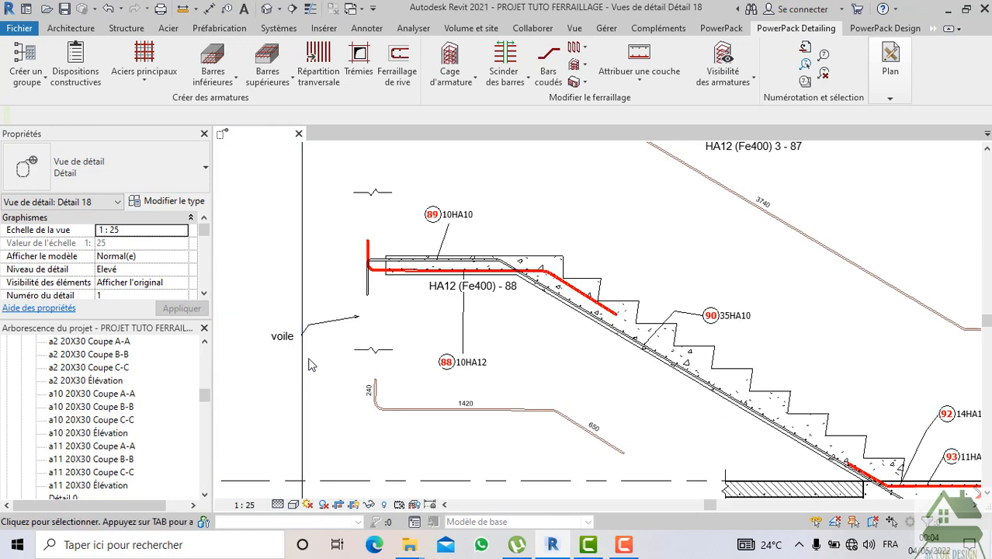
scroll(310, 365, "down", 2)
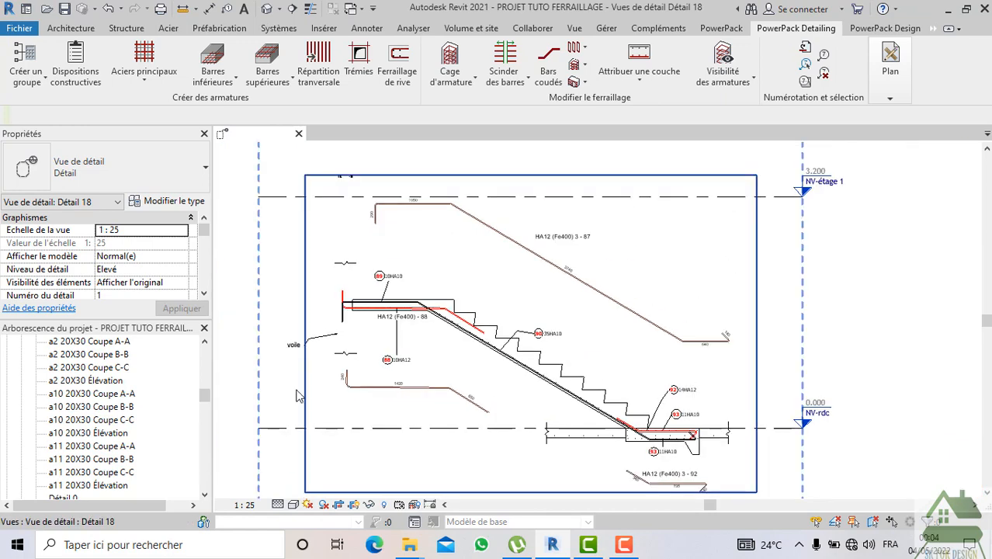
left_click(353, 505)
scroll(498, 303, "down", 1)
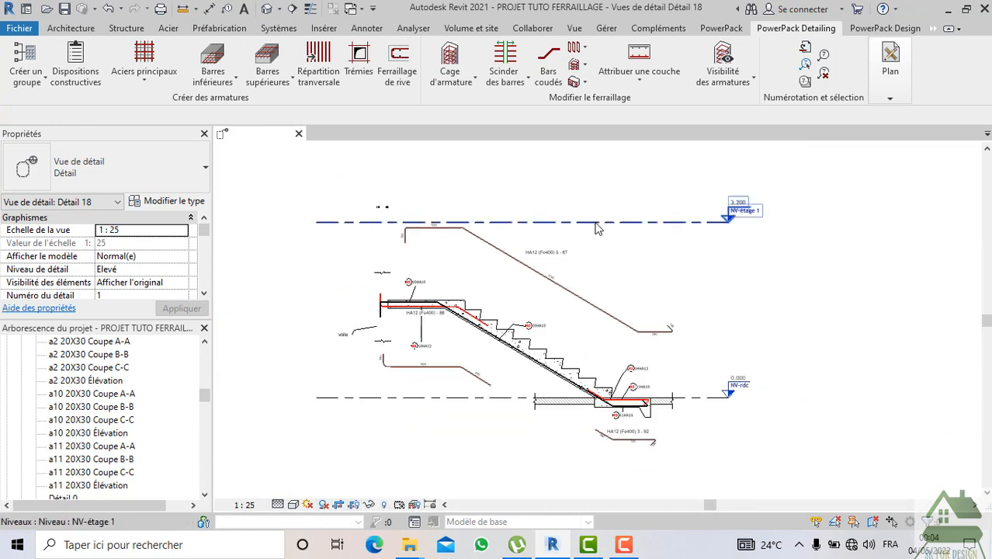
right_click(596, 228)
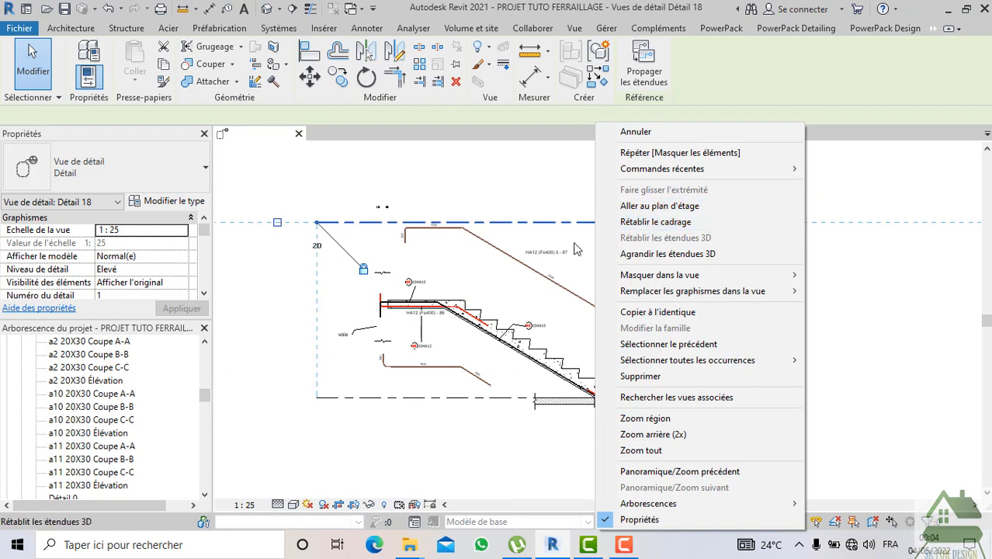
mouse_move(698, 275)
left_click(824, 275)
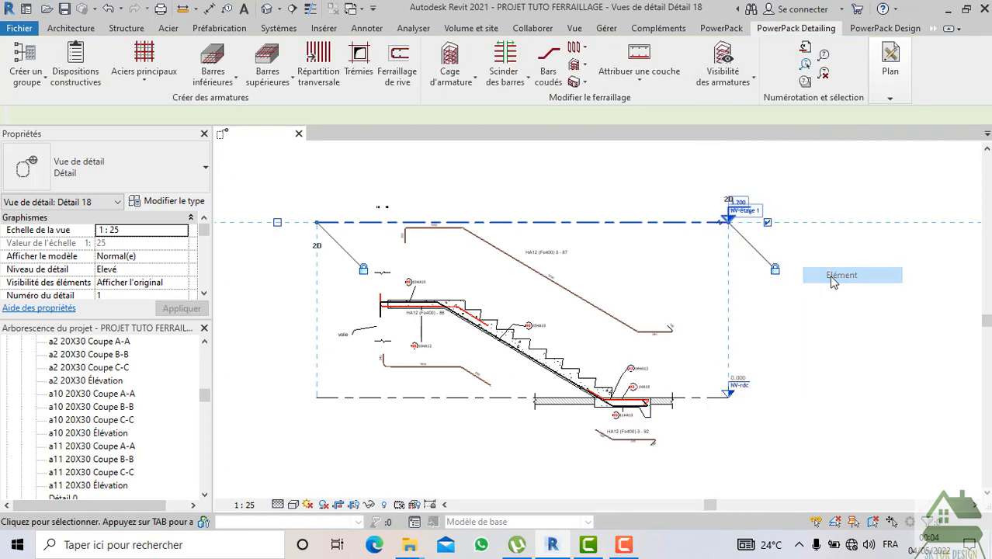
- Undo the hiding of the NV-étage 1 level and crop boundary, and the move of the bar 87 label
scroll(410, 211, "up", 5)
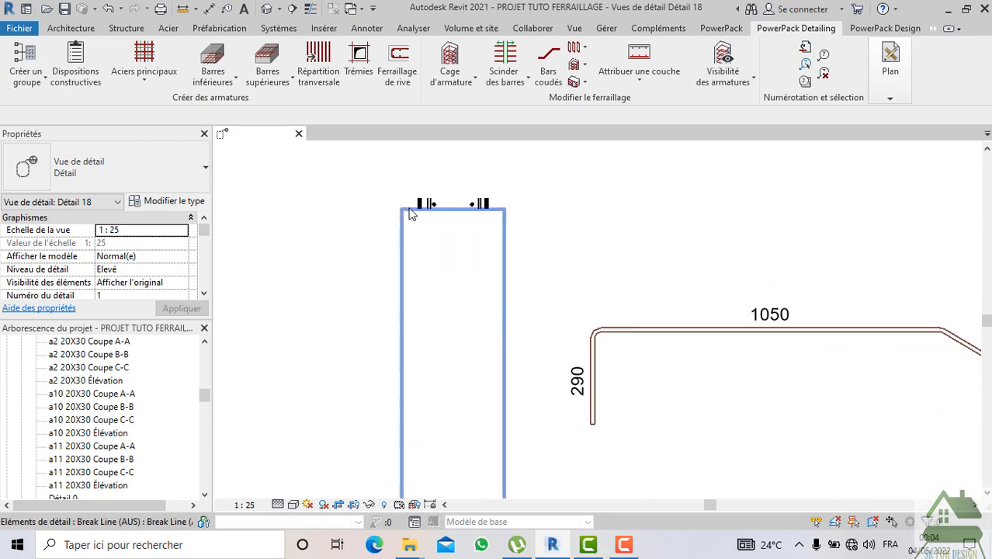
scroll(482, 203, "down", 5)
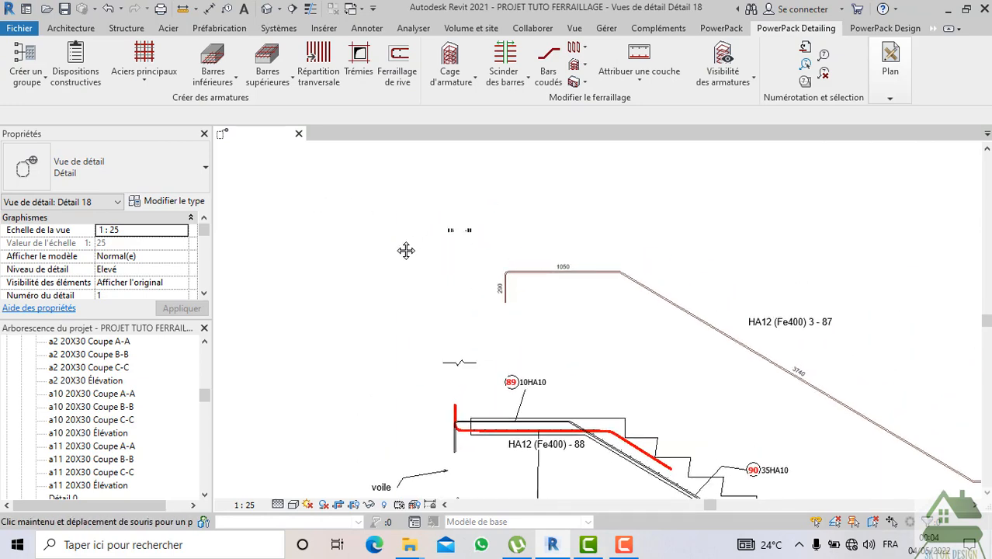
scroll(413, 219, "down", 3)
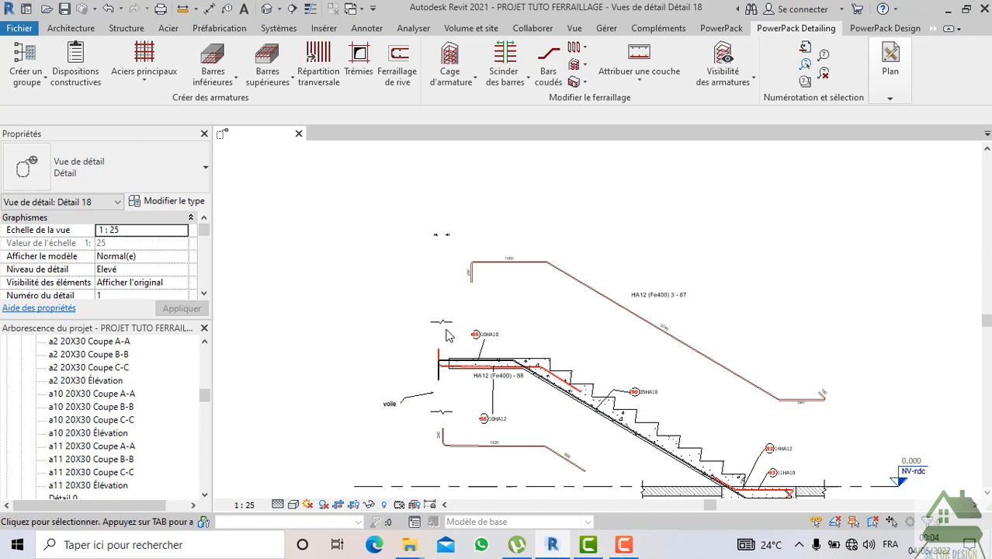
scroll(589, 295, "up", 4)
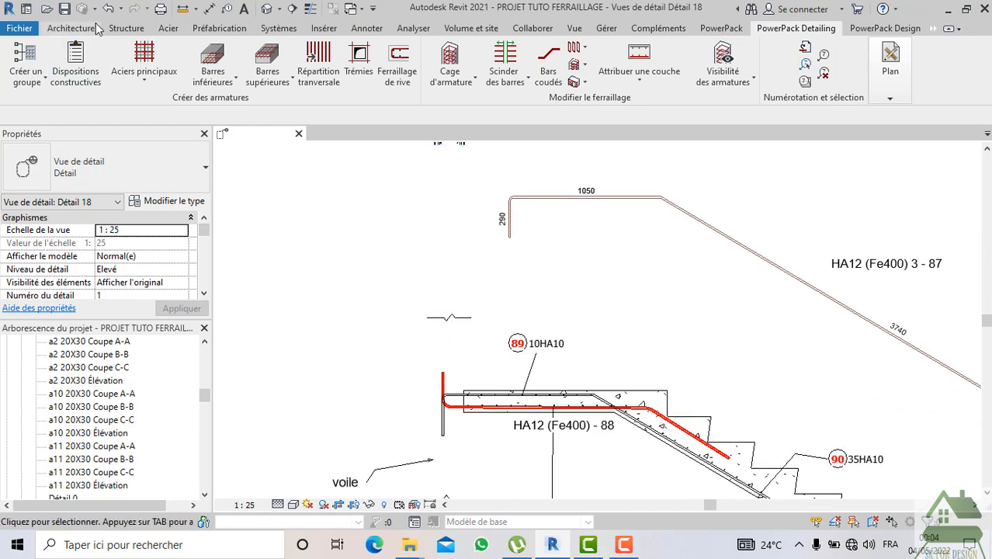
key("z")
key("f")
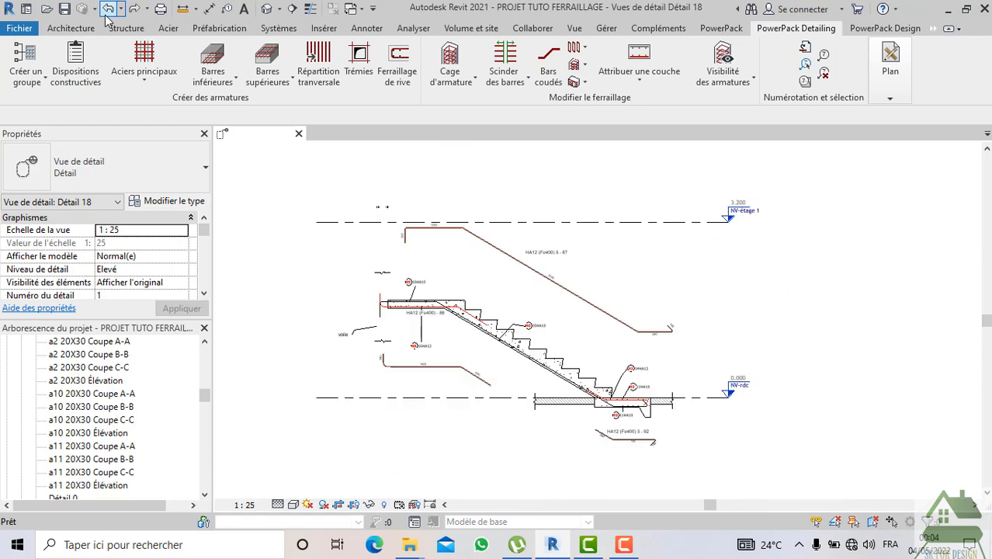
left_click(106, 15)
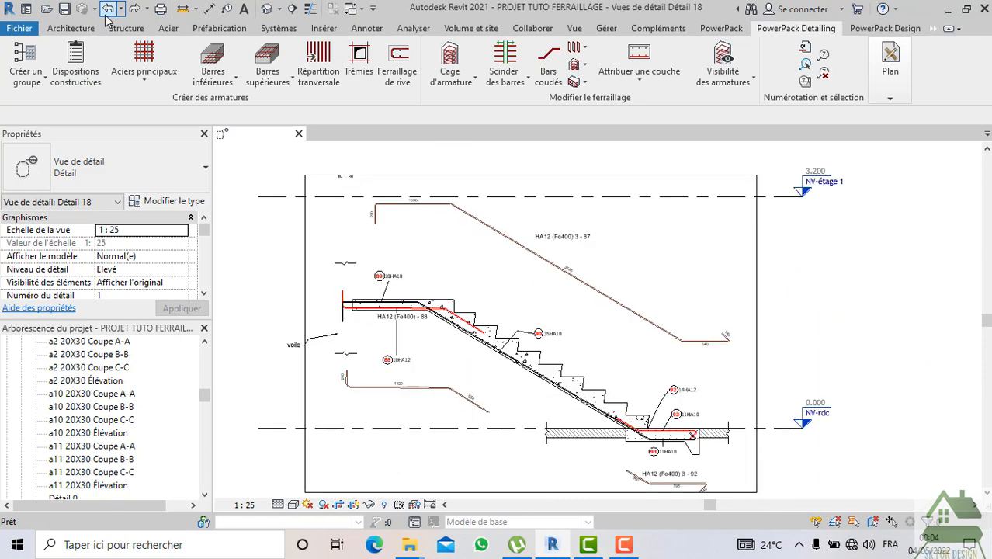
left_click(107, 15)
scroll(502, 303, "down", 3)
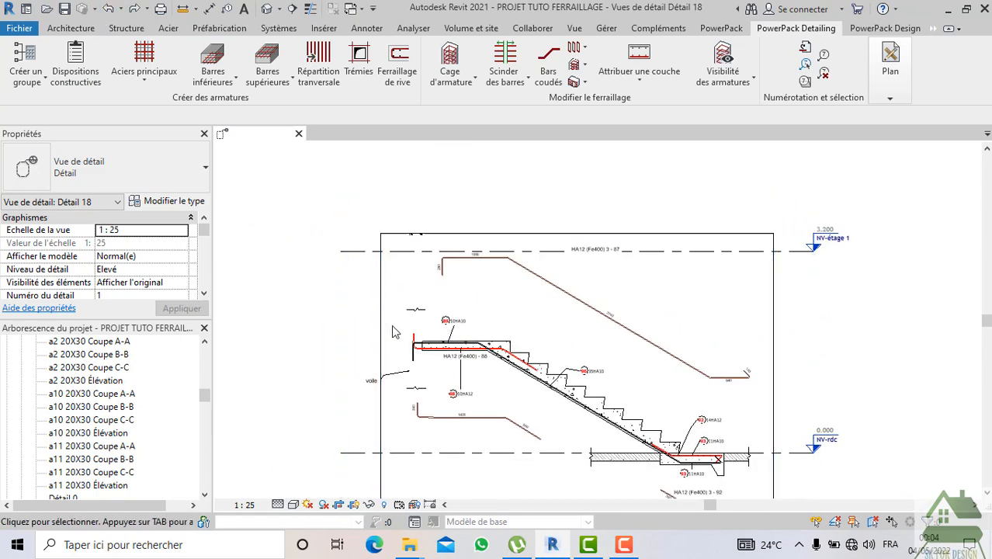
- Undo the hiding of the ø6 bar and of the wall with its reinforcement
scroll(410, 315, "up", 4)
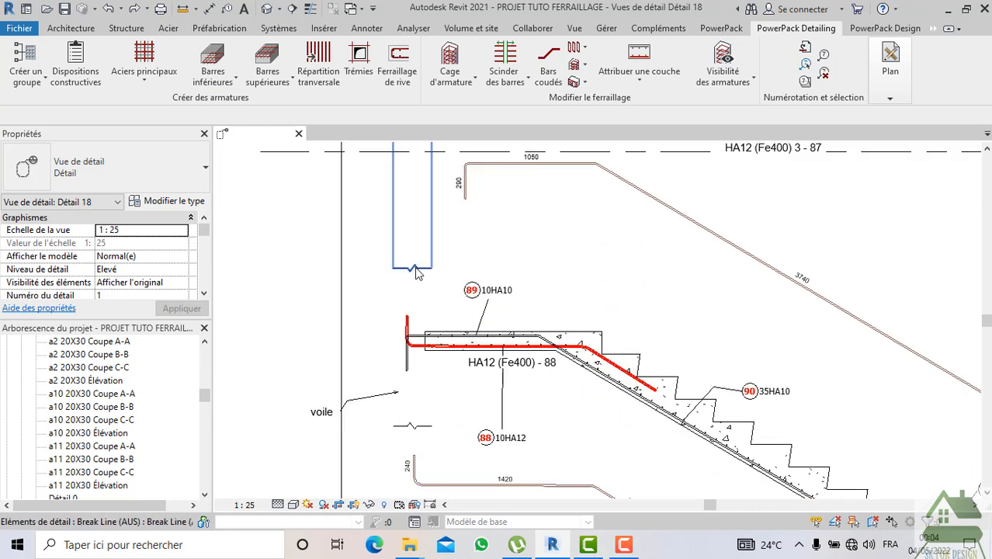
scroll(412, 263, "down", 3)
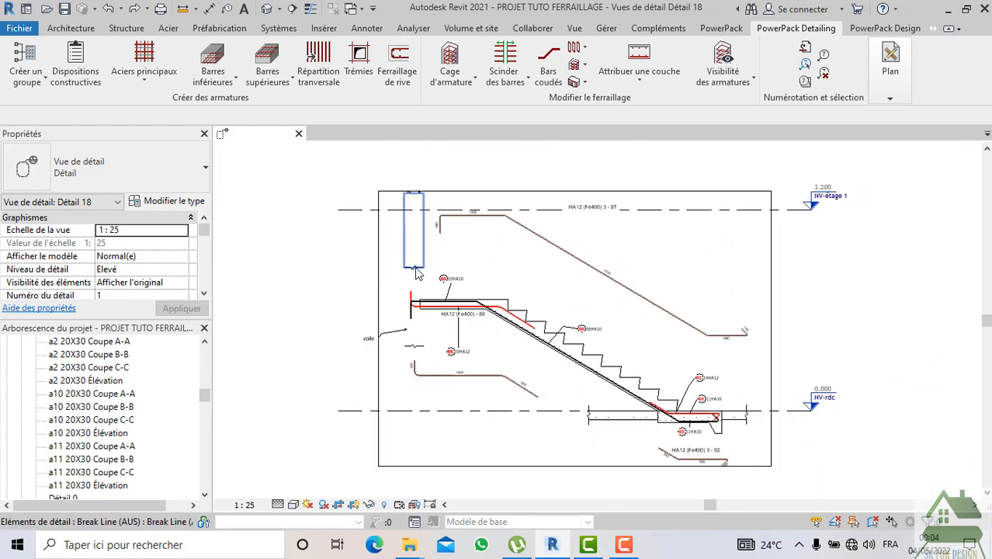
left_click(109, 15)
left_click(109, 15)
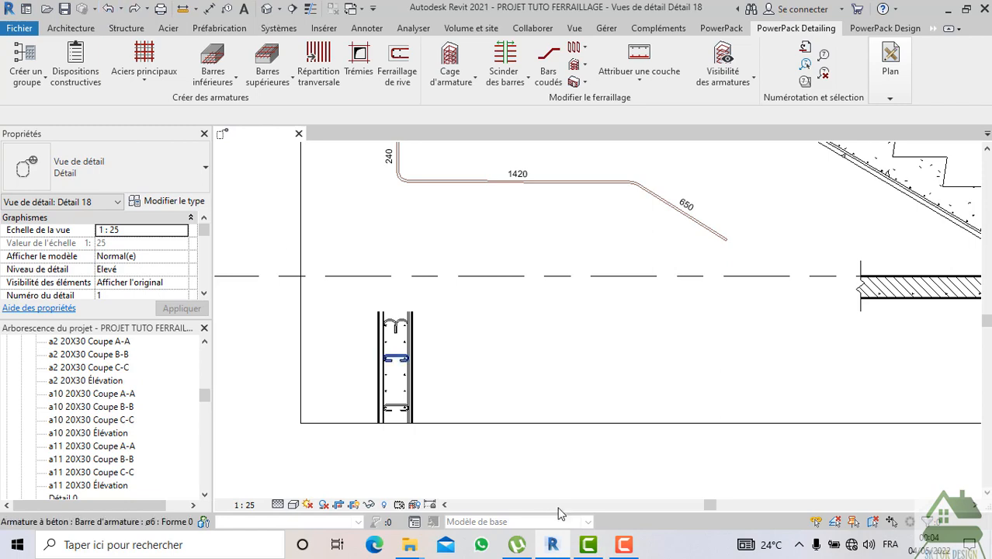
- Stretch the masking area of the wall's lower break line downward to cover the wall stub below NV-rdc
scroll(512, 434, "down", 3)
middle_click_drag(502, 417, 491, 435)
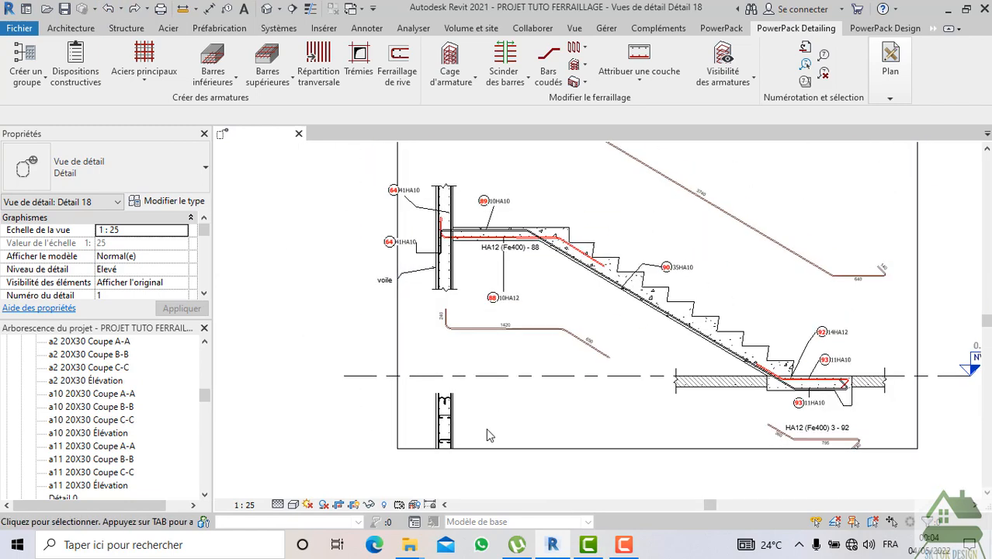
left_click(450, 341)
middle_click_drag(445, 401, 416, 326)
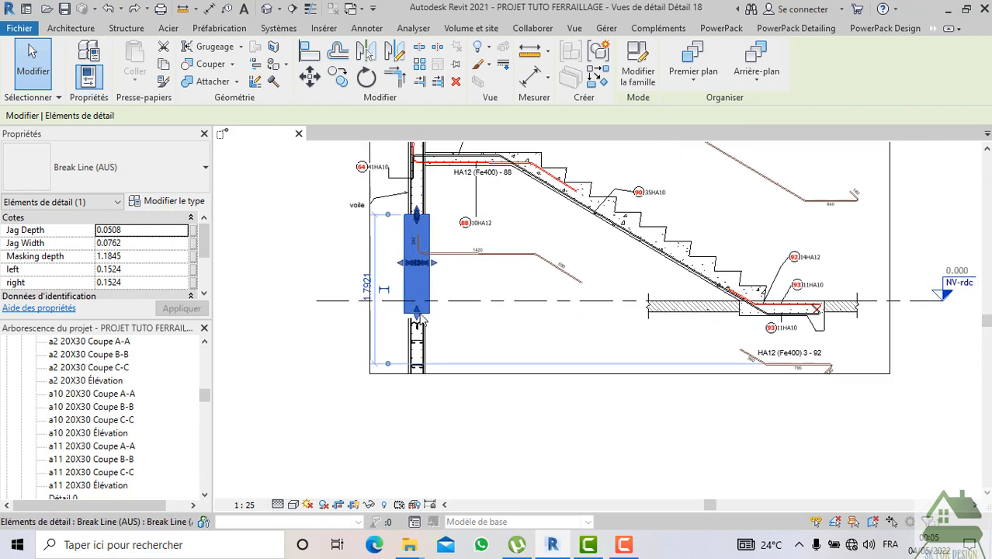
left_click_drag(419, 319, 417, 400)
left_click(488, 443)
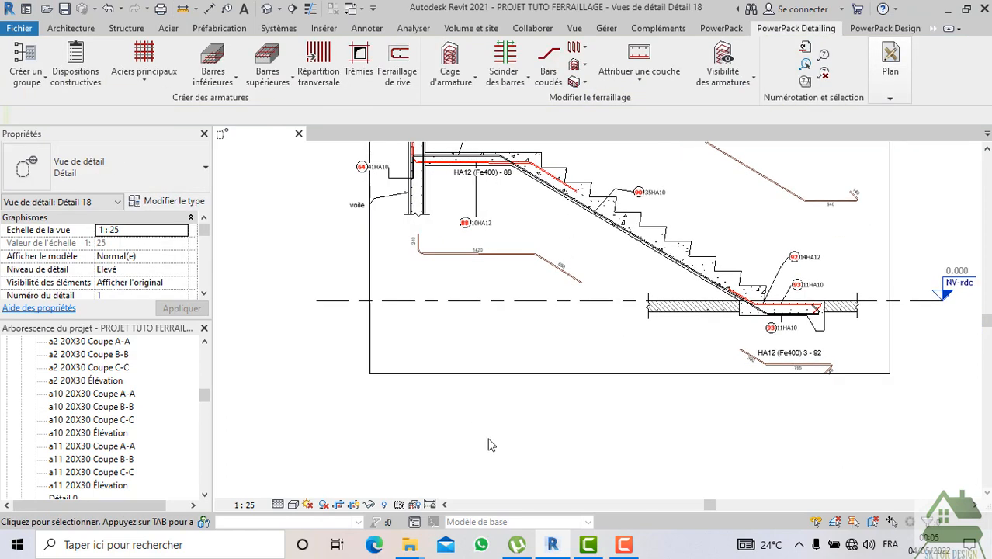
- Stretch the masking area of the wall's upper break line upward to cover the wall stub near the NV-étage 1 level
scroll(488, 444, "down", 2)
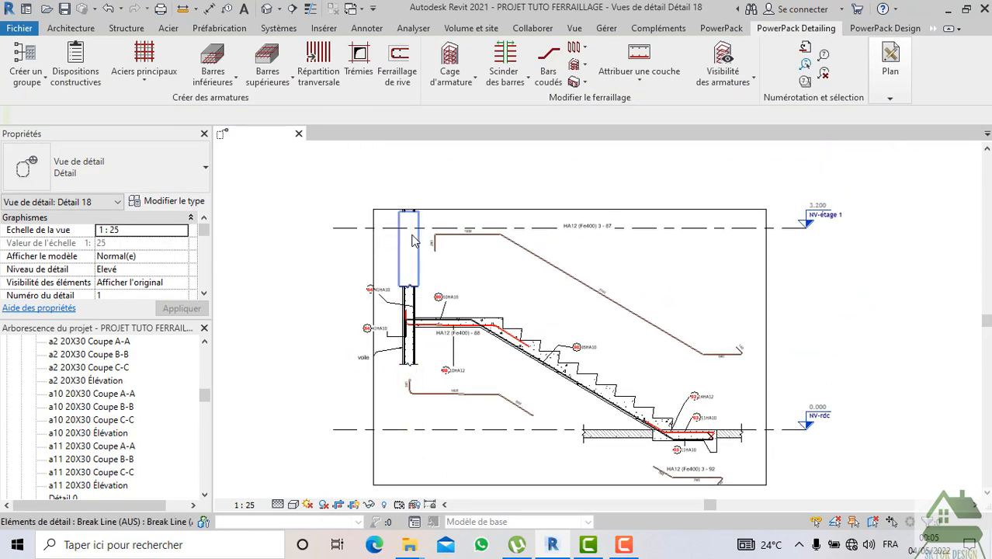
scroll(415, 230, "up", 1)
left_click(411, 223)
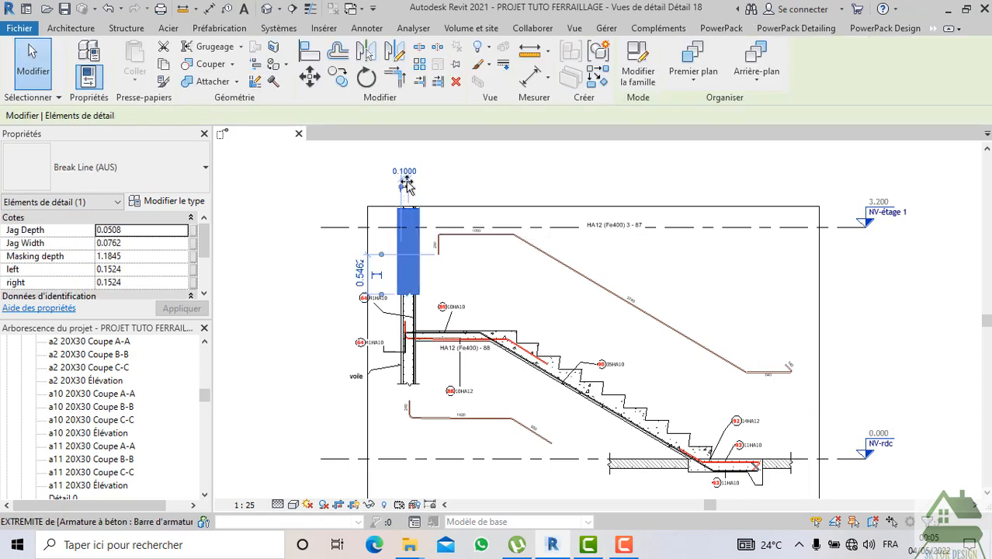
left_click(442, 185)
scroll(571, 189, "down", 1)
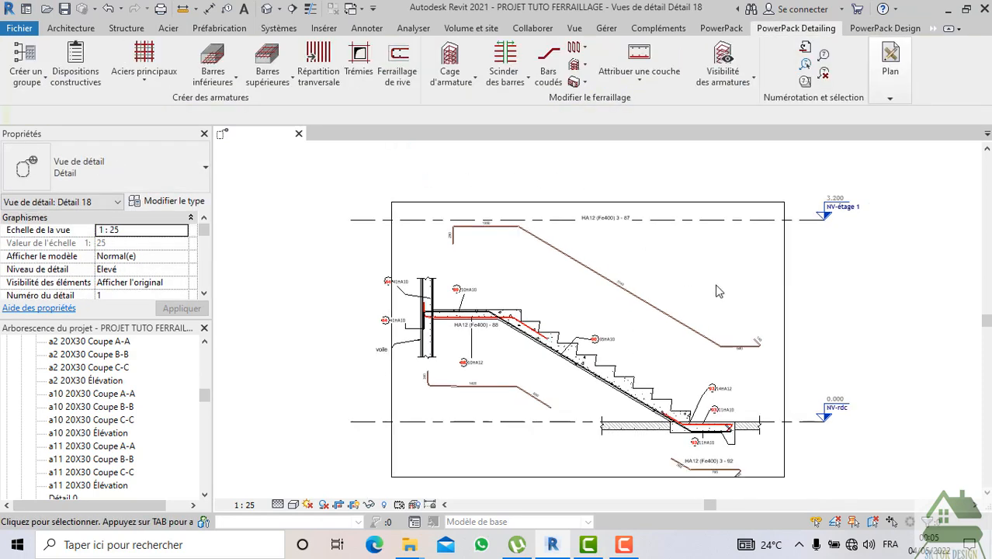
- Hide the NV-étage 1 level line as an element in this view and hide the crop region boundary
middle_click_drag(718, 291, 666, 256)
mouse_move(745, 481)
middle_mouse_down()
mouse_move(737, 502)
mouse_move(725, 505)
middle_mouse_up()
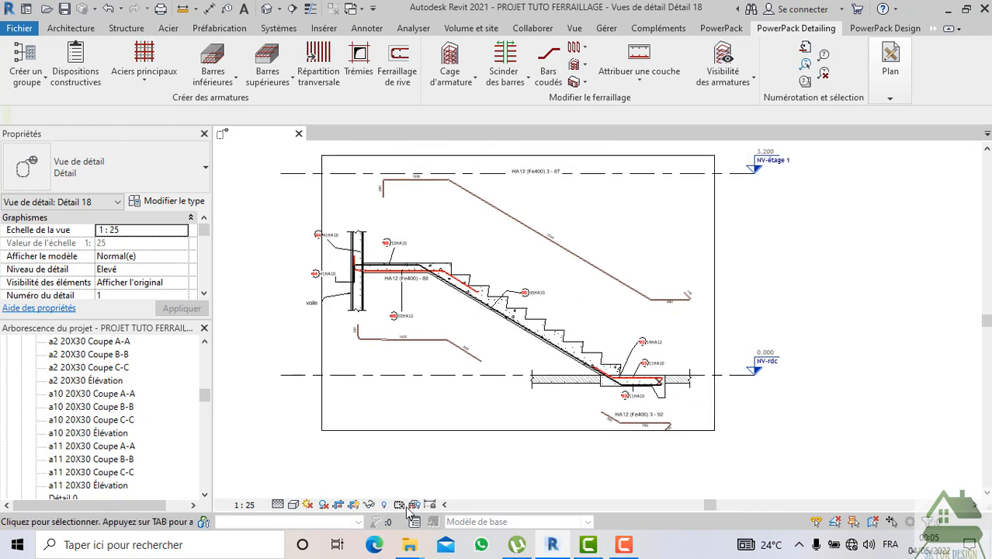
left_click(579, 176)
right_click(579, 176)
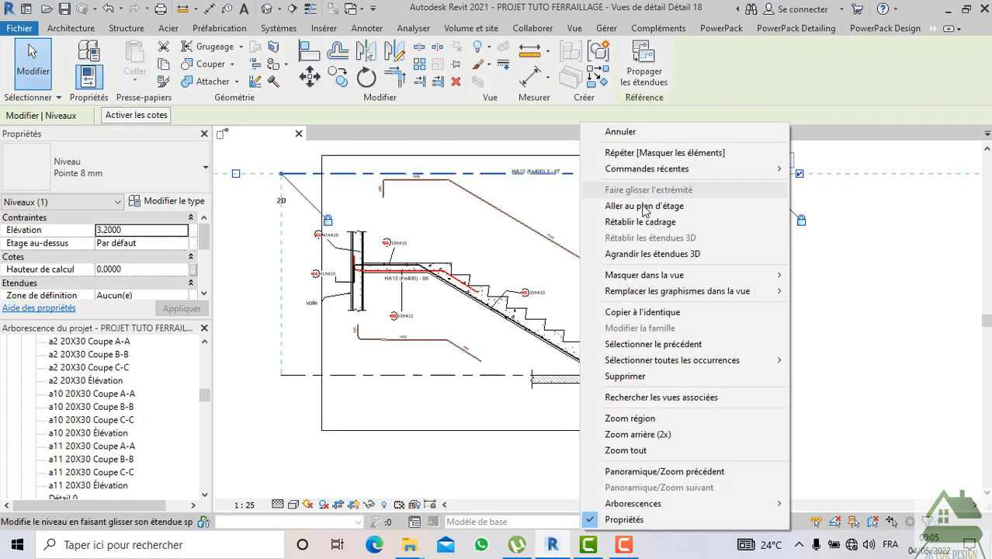
mouse_move(646, 276)
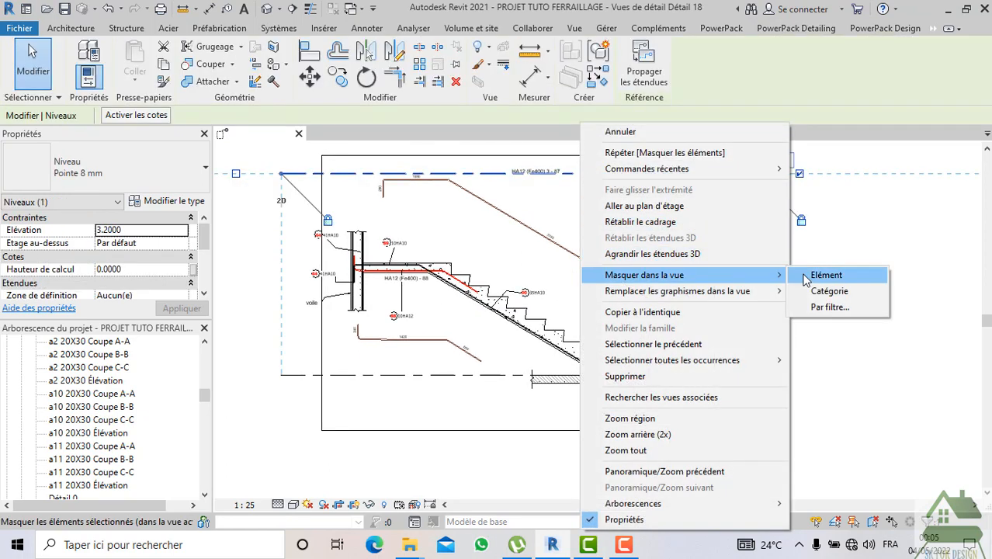
left_click(807, 275)
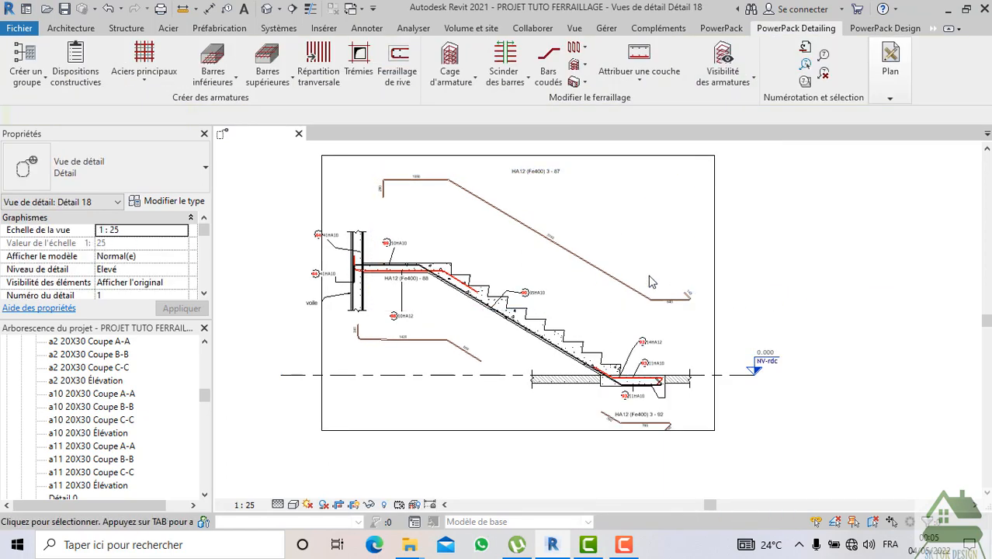
left_click(354, 504)
scroll(541, 180, "up", 3)
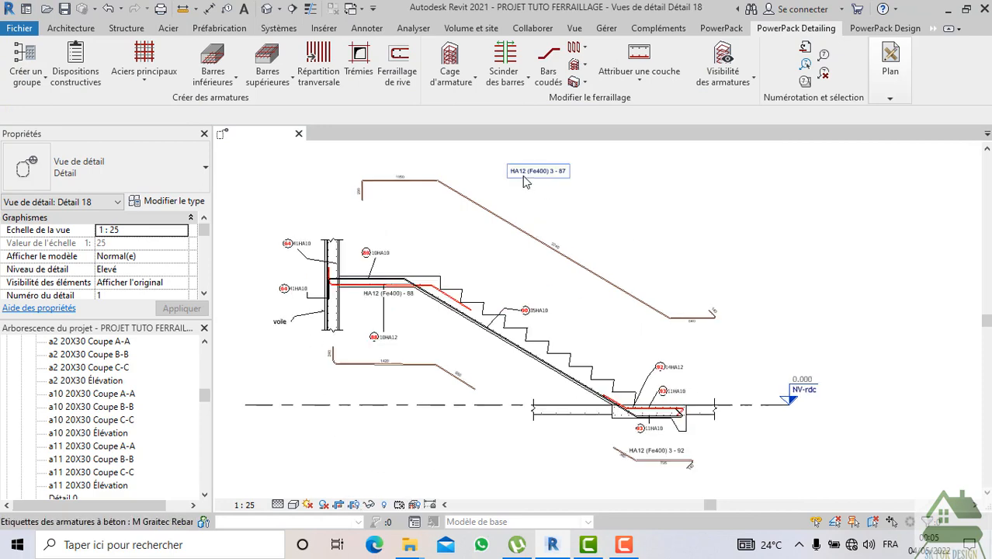
- Move the bar 87 label down beside the inclined 3740 segment of its bending detail
left_click(540, 178)
left_click_drag(562, 224, 599, 269)
left_click(602, 270)
scroll(597, 266, "up", 4)
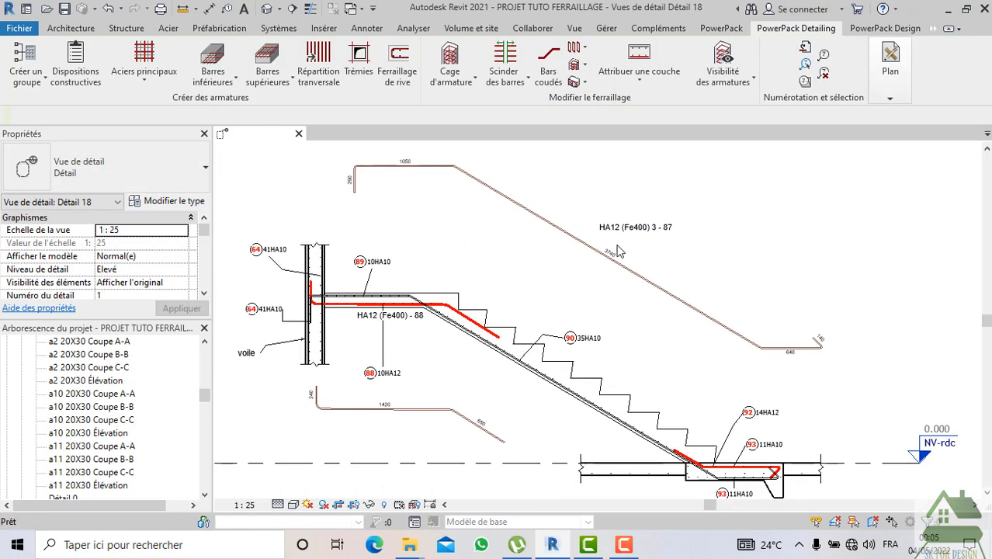
- Change the bar 87 label type to Type Spacing & Number of the M Graitec Rebar Tag family
scroll(641, 267, "down", 4)
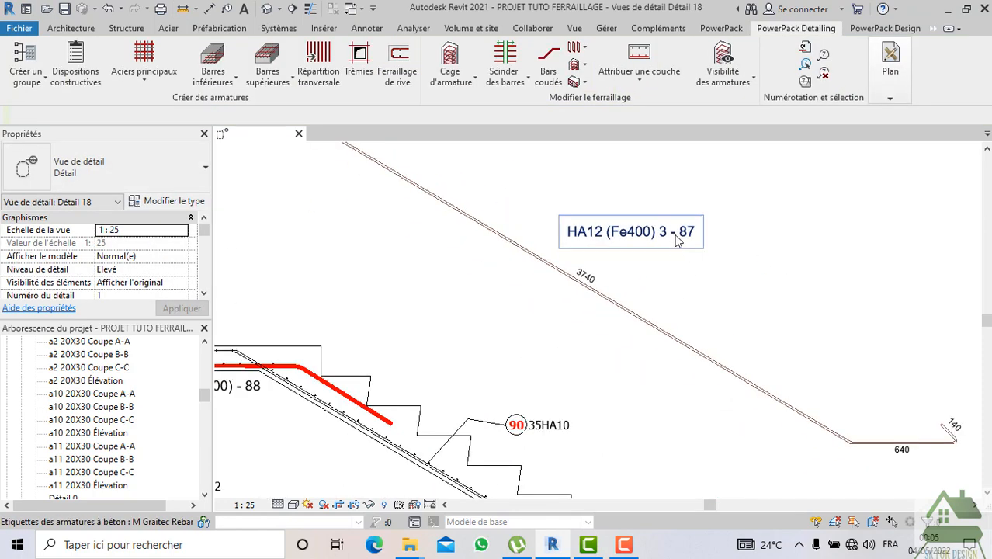
left_click(660, 232)
left_click(159, 172)
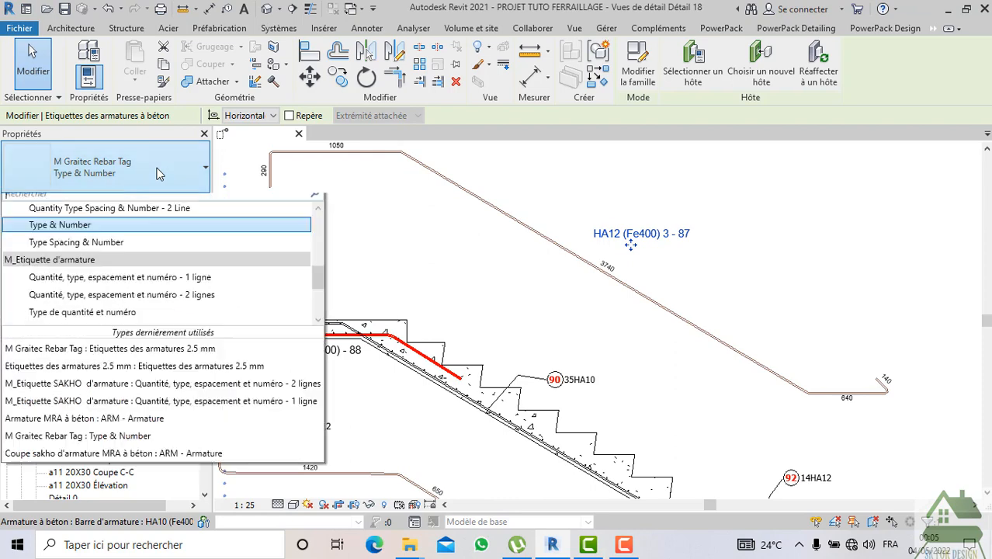
left_click(115, 253)
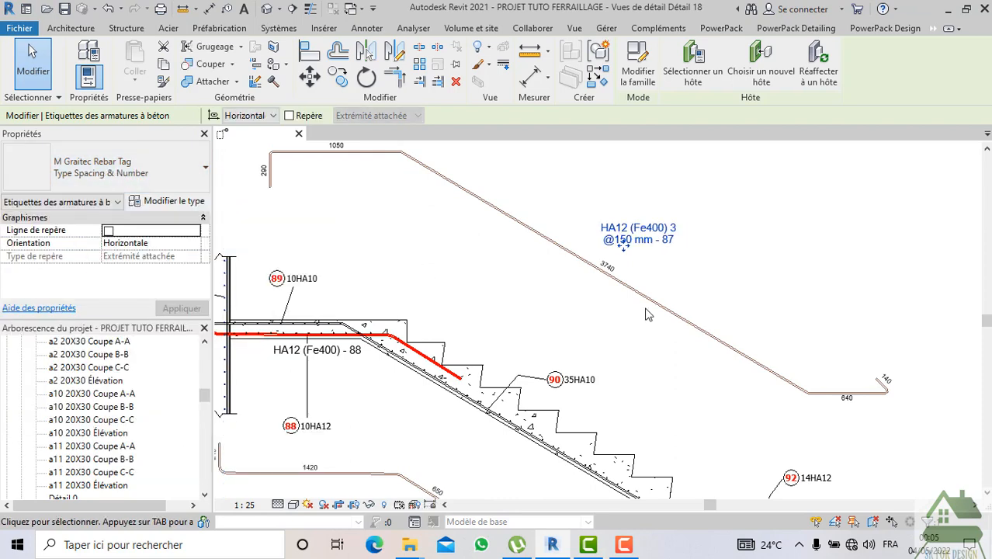
left_click(692, 306)
- Examine the spacing shown in the bar 87 label and the bending details of bars 88 and 92
scroll(621, 233, "up", 3)
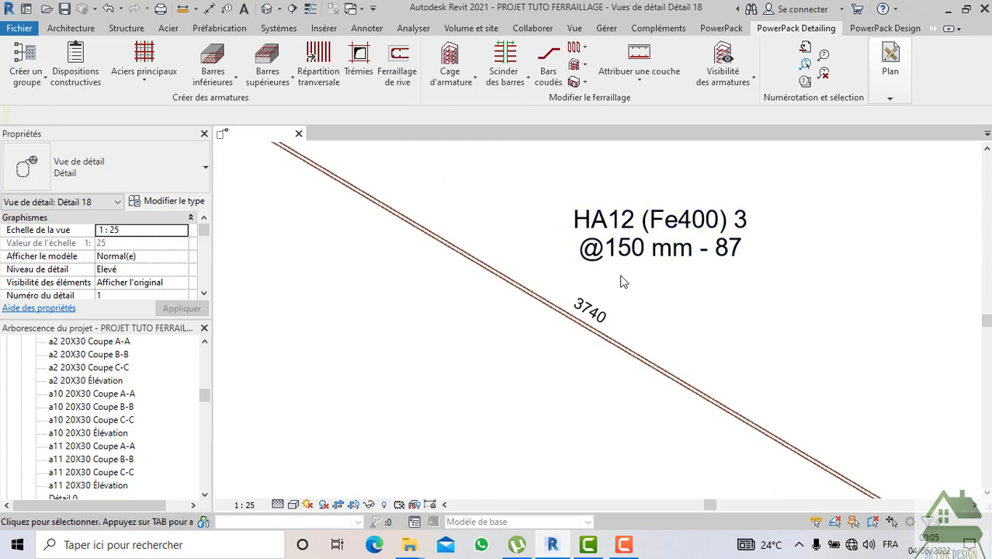
scroll(627, 266, "down", 2)
scroll(639, 273, "up", 3)
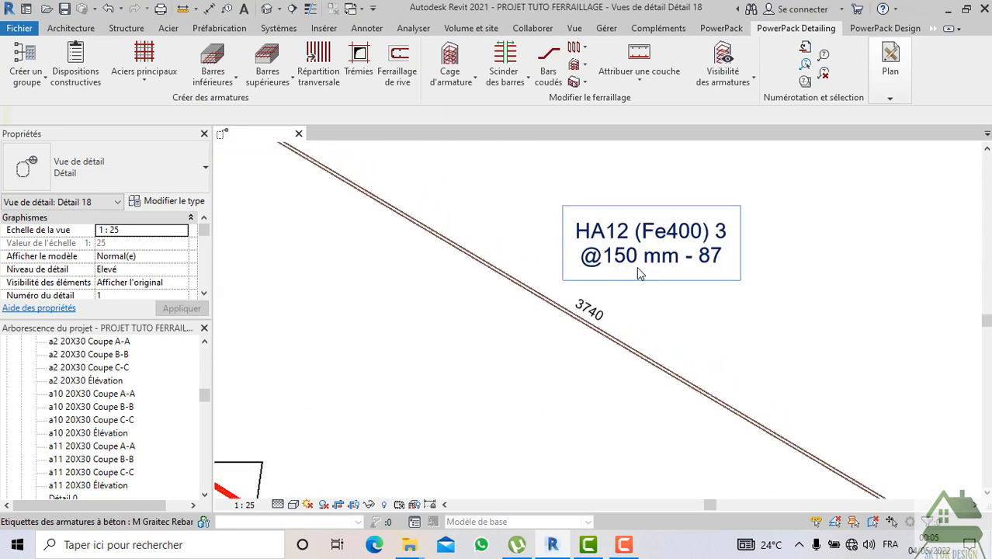
scroll(629, 264, "down", 3)
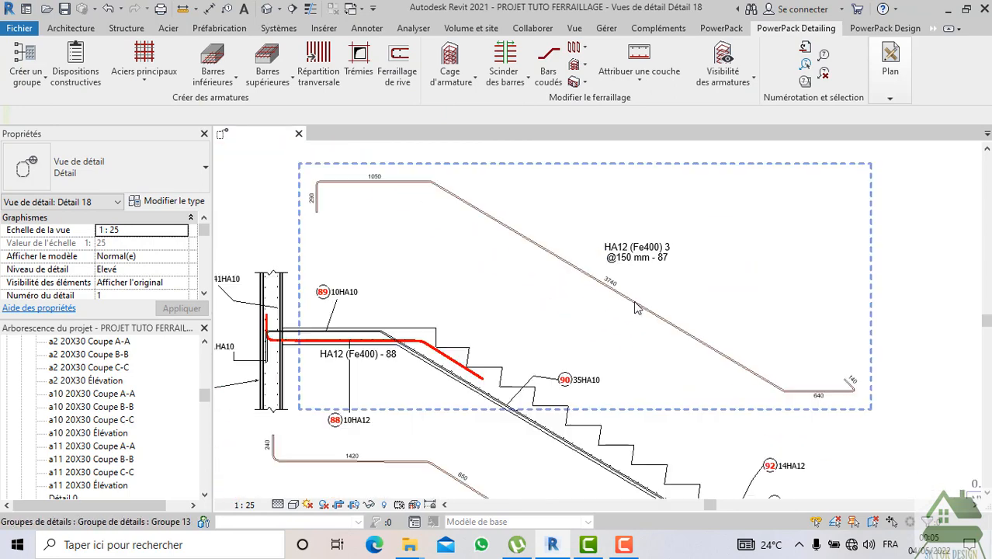
scroll(378, 433, "up", 2)
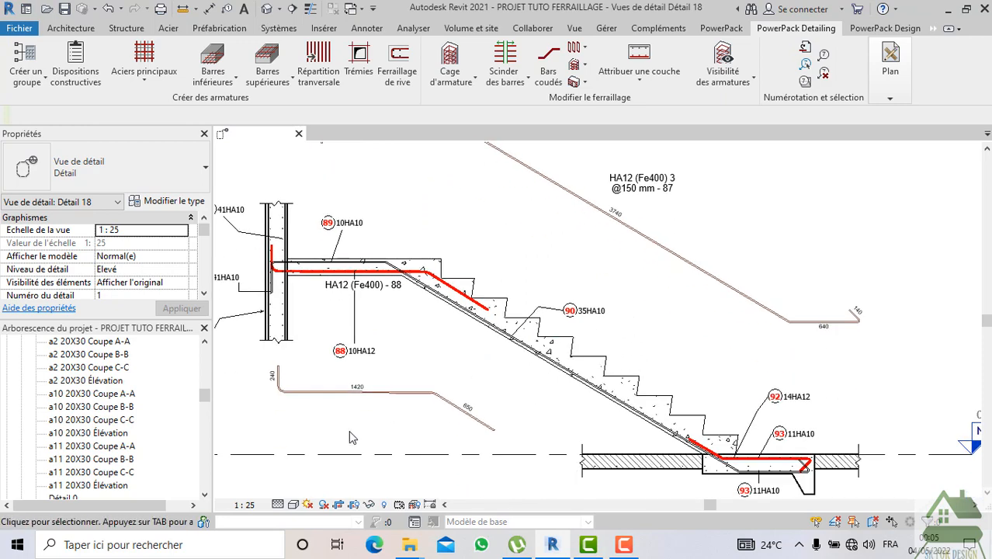
scroll(349, 437, "up", 2)
scroll(388, 386, "down", 2)
middle_click_drag(405, 388, 447, 338)
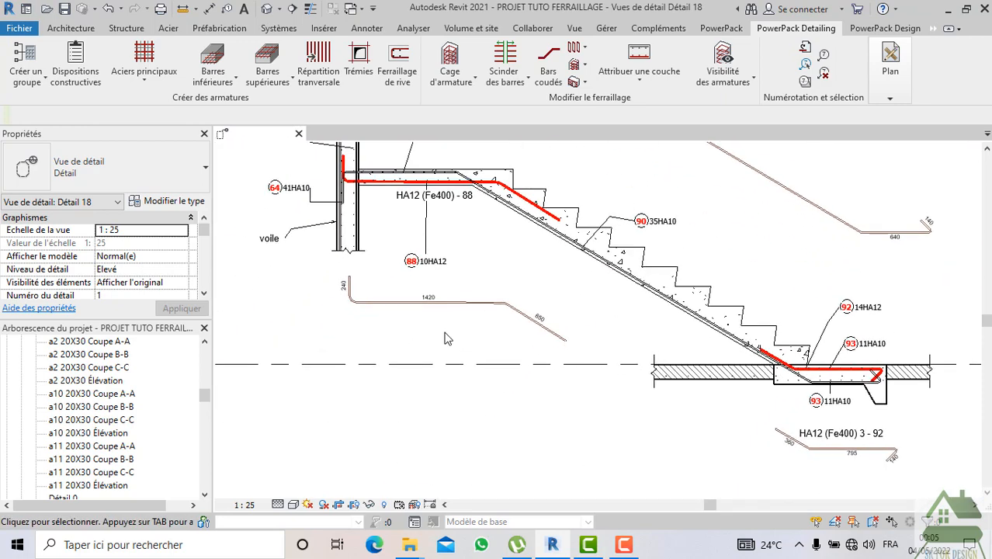
scroll(435, 357, "down", 1)
scroll(381, 372, "down", 1)
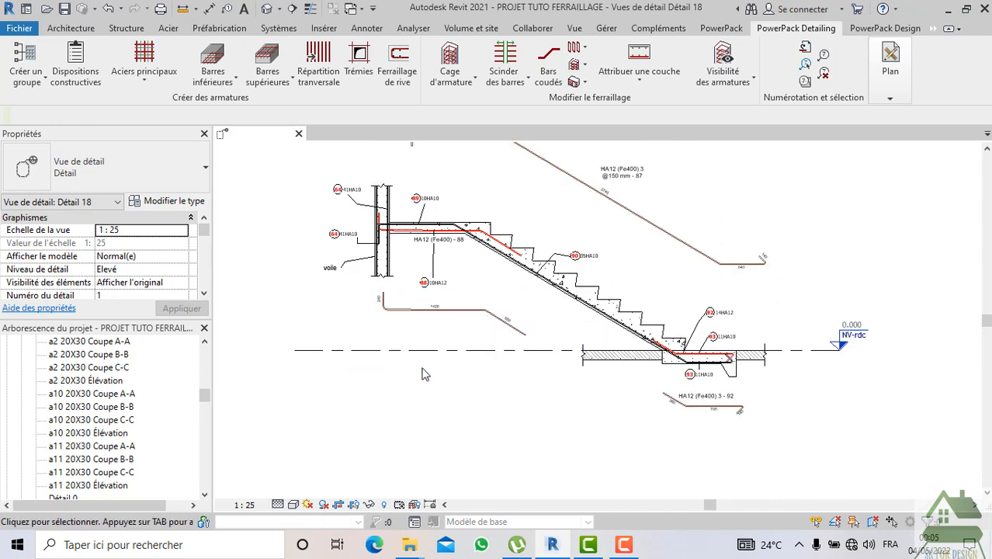
- Move the bar 88 label below its bending detail and set its type to M_Etiquette d'armature "Quantité, type, espacement et numéro - 1 ligne"
scroll(422, 336, "up", 1)
middle_click_drag(462, 309, 462, 342)
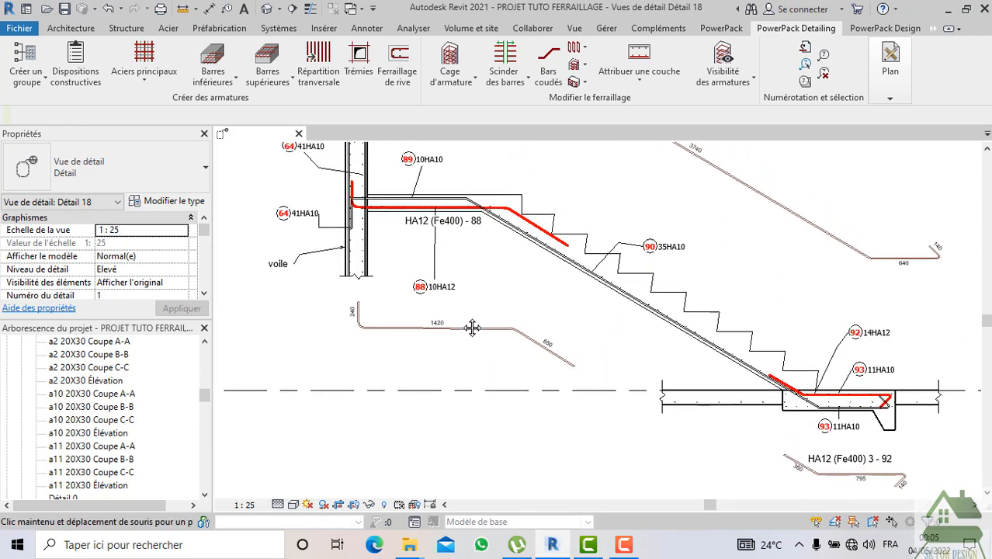
left_click(436, 229)
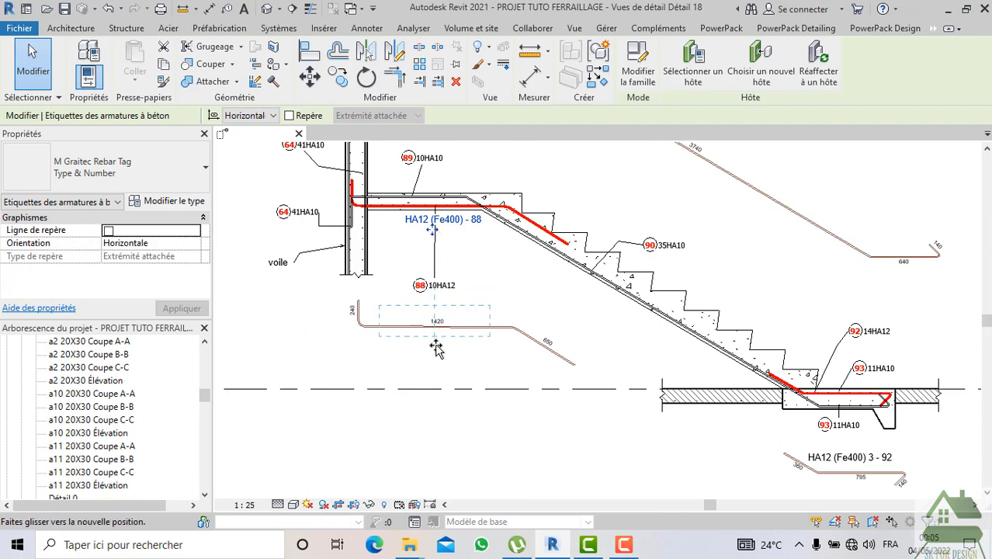
left_click_drag(433, 353, 435, 354)
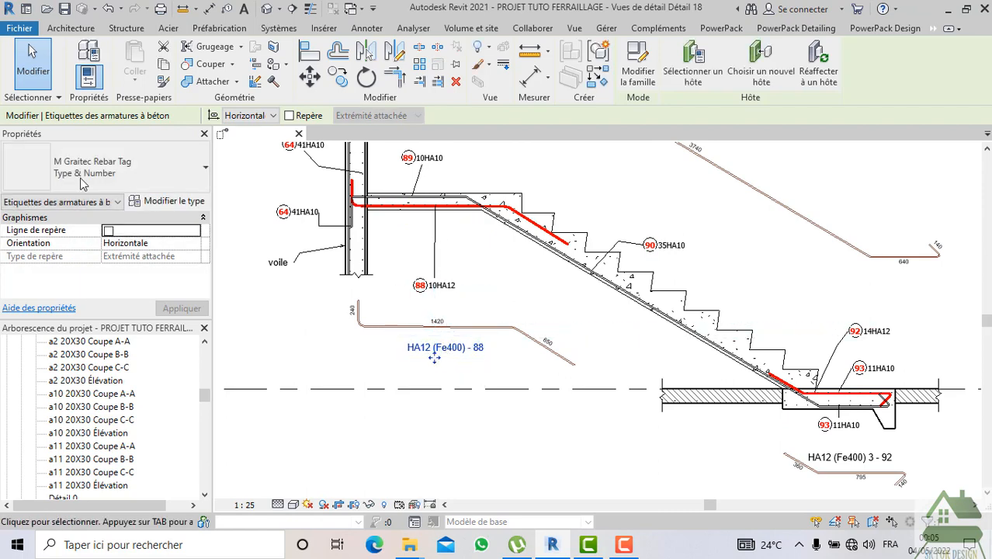
left_click(85, 171)
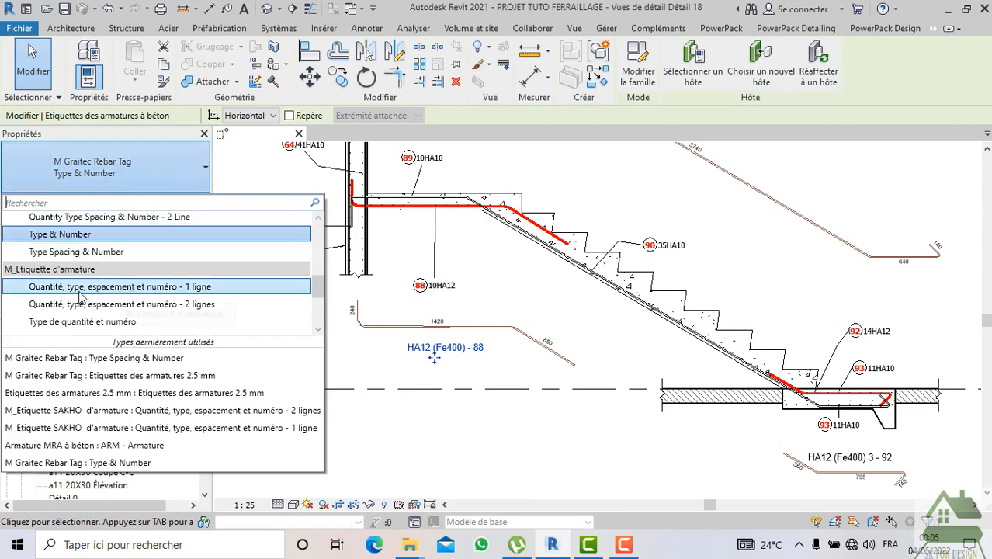
left_click(156, 287)
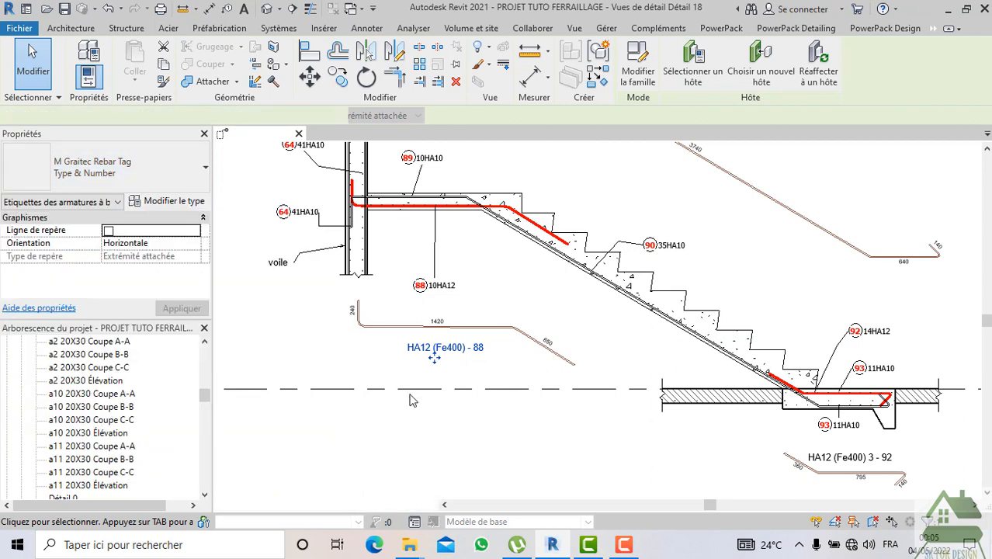
left_click(469, 454)
scroll(509, 381, "up", 2)
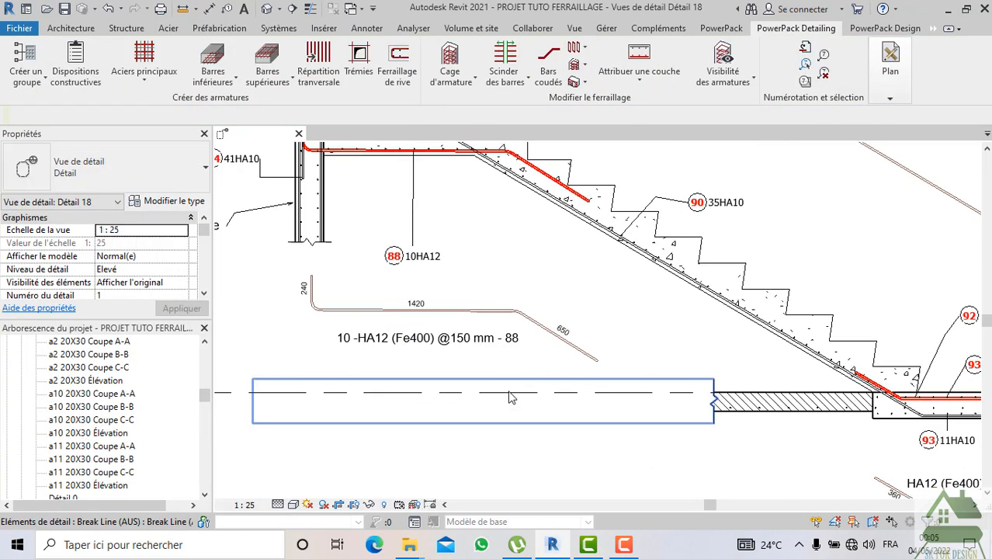
- Set the bar 92 label type to M_Etiquette d'armature "Quantité, type, espacement et numéro - 1 ligne"
scroll(512, 397, "down", 1)
middle_click_drag(512, 453, 444, 452)
scroll(414, 434, "down", 3)
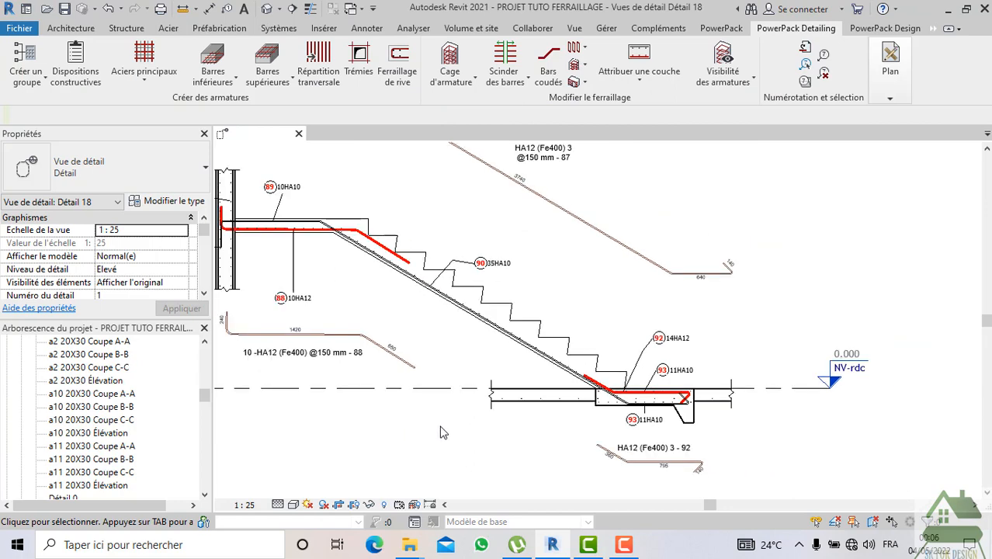
scroll(683, 399, "up", 4)
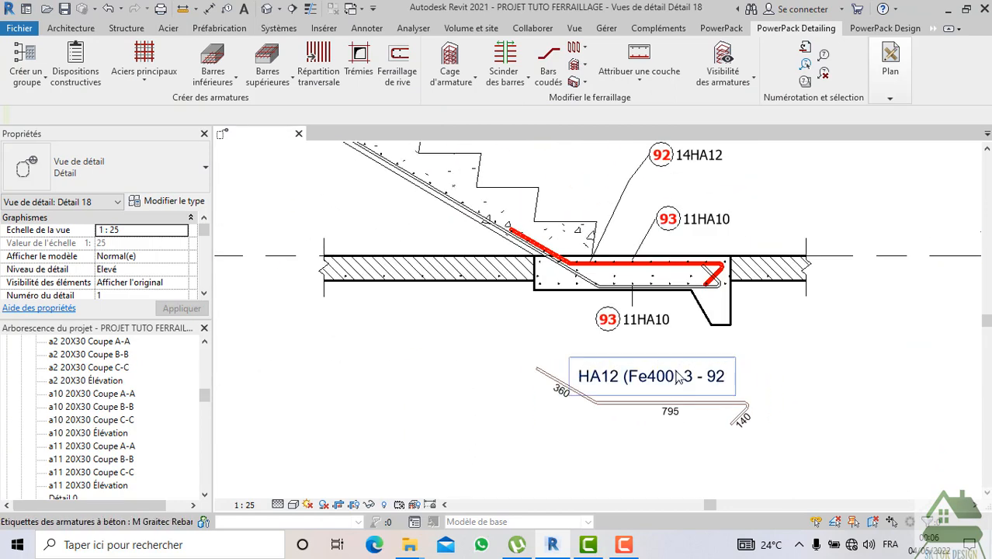
left_click(680, 377)
left_click(42, 167)
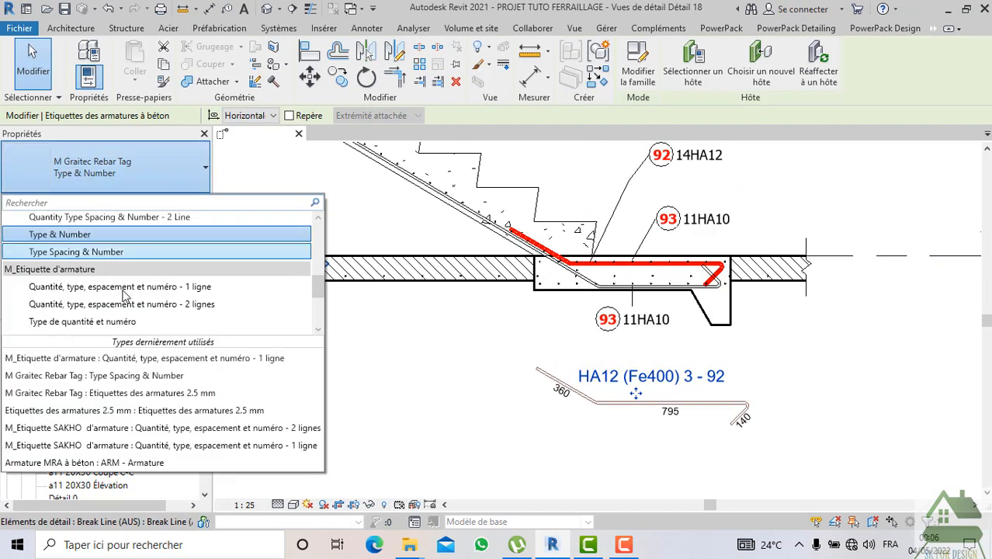
left_click(128, 286)
left_click(590, 454)
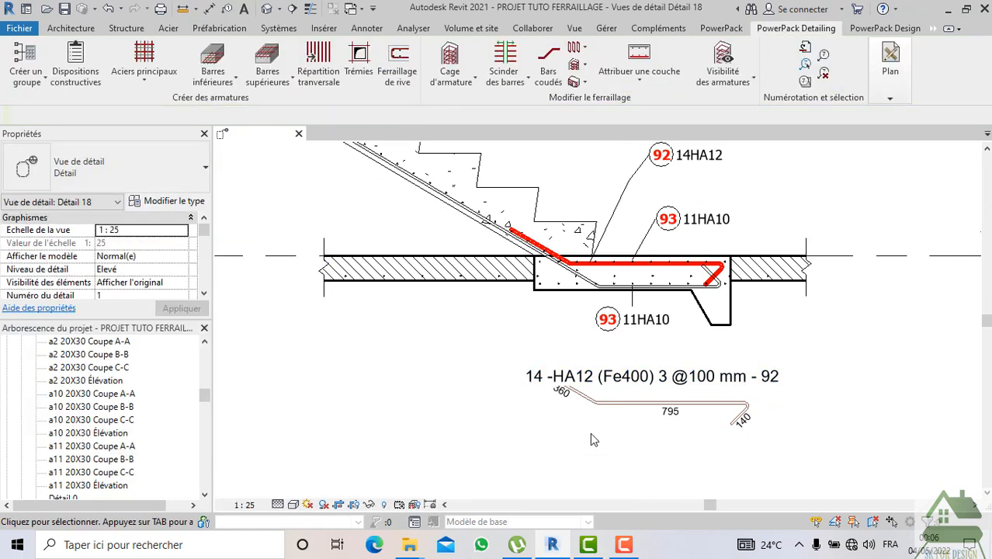
- Shift the bar 92 label slightly so it clears the sloped 360 segment of its bending detail
scroll(667, 378, "down", 2)
scroll(703, 459, "down", 2)
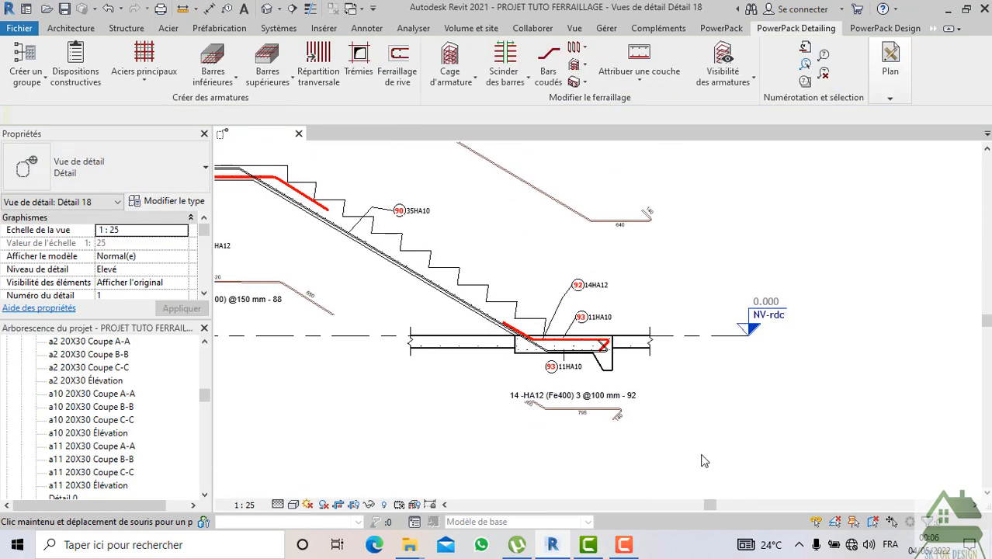
scroll(627, 402, "up", 3)
left_click(627, 402)
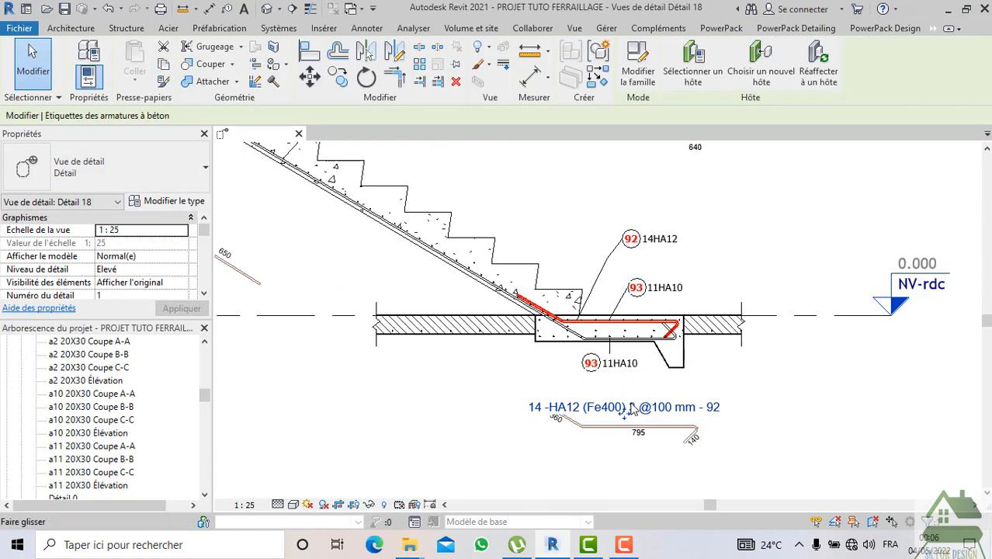
scroll(627, 402, "up", 2)
left_click_drag(652, 401, 665, 400)
left_click(642, 482)
left_click(429, 342)
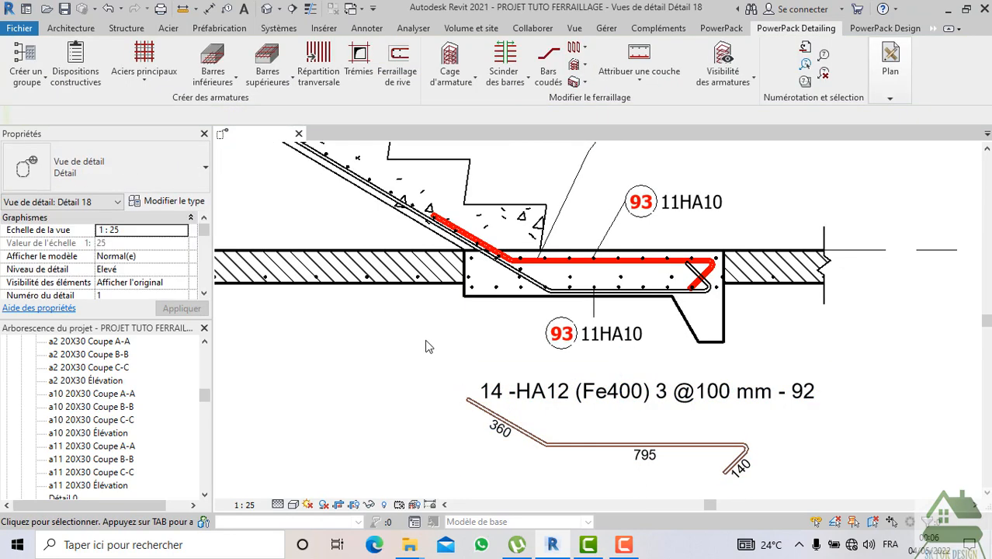
- Set the bar 87 label type to M_Etiquette d'armature "Quantité, type, espacement et numéro - 1 ligne"
scroll(551, 465, "down", 4)
middle_click_drag(544, 378, 584, 485)
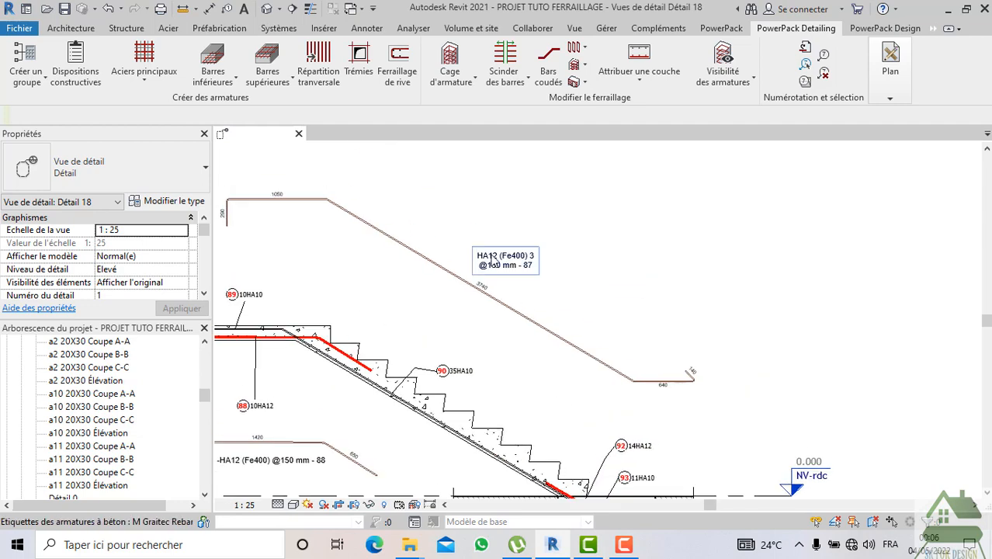
left_click(505, 260)
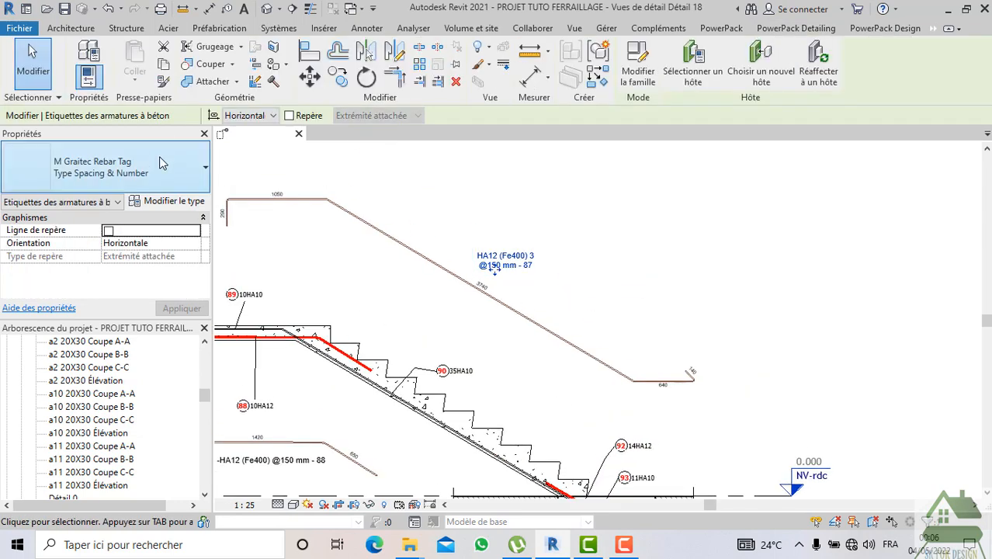
left_click(147, 177)
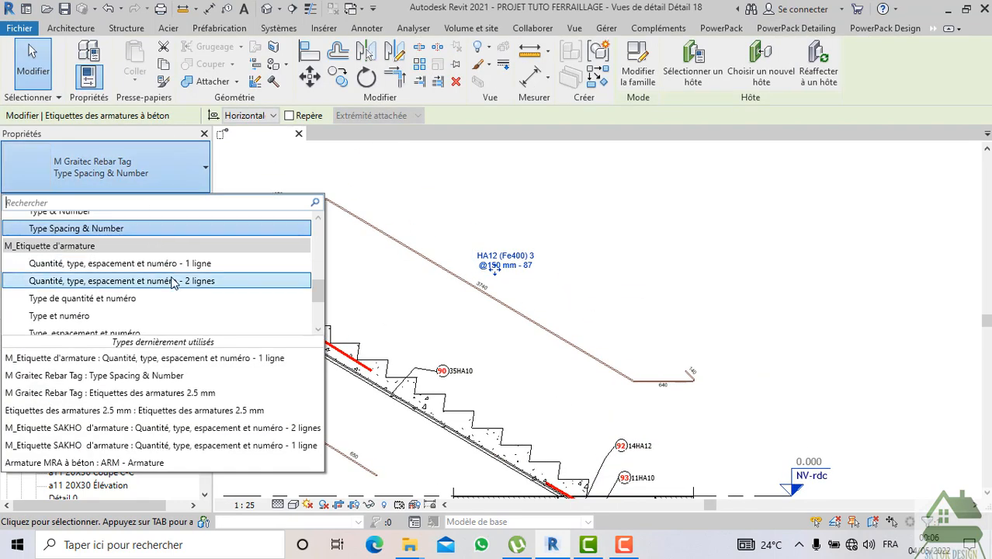
left_click(167, 263)
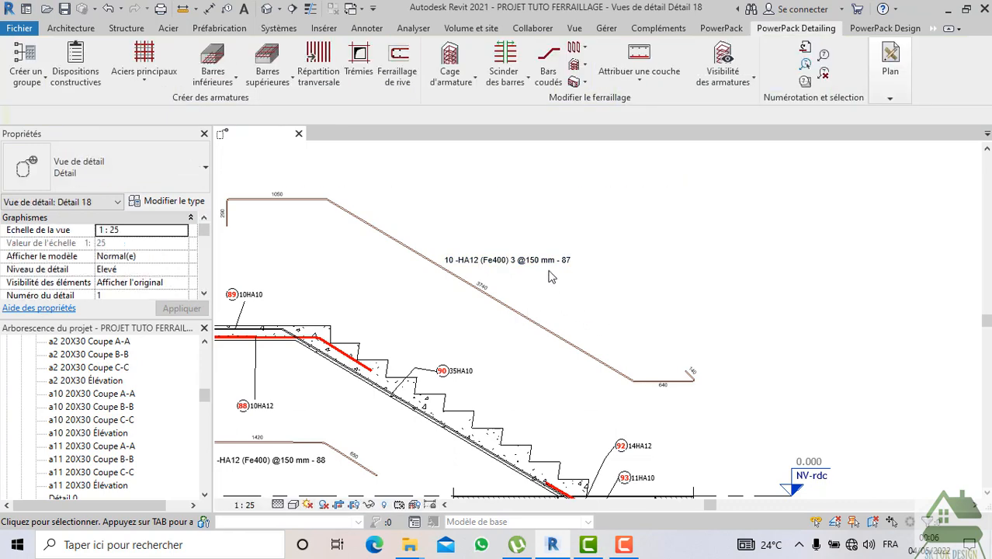
- Try displaying a leader line on the bar 87 label
scroll(548, 271, "up", 1)
scroll(644, 285, "down", 2)
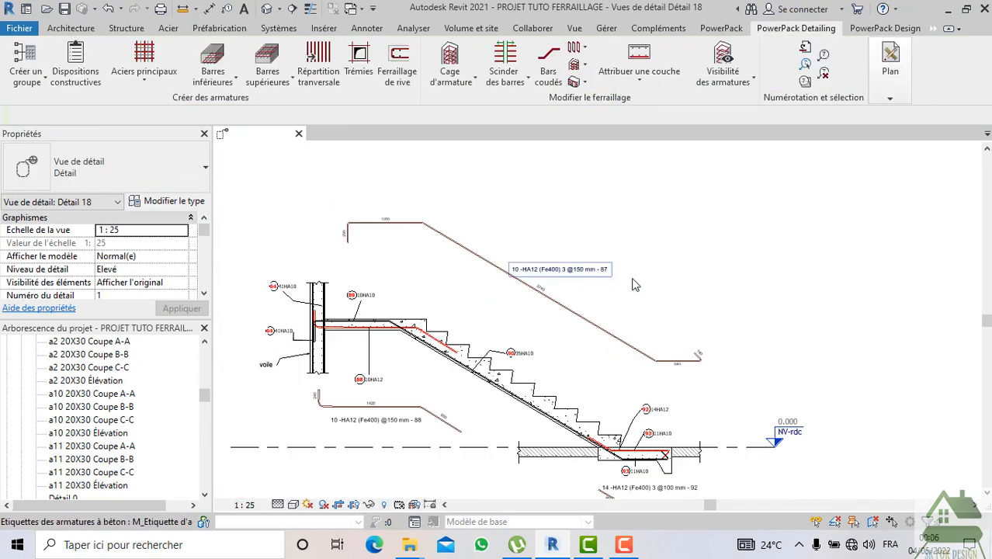
middle_click_drag(646, 300, 662, 284)
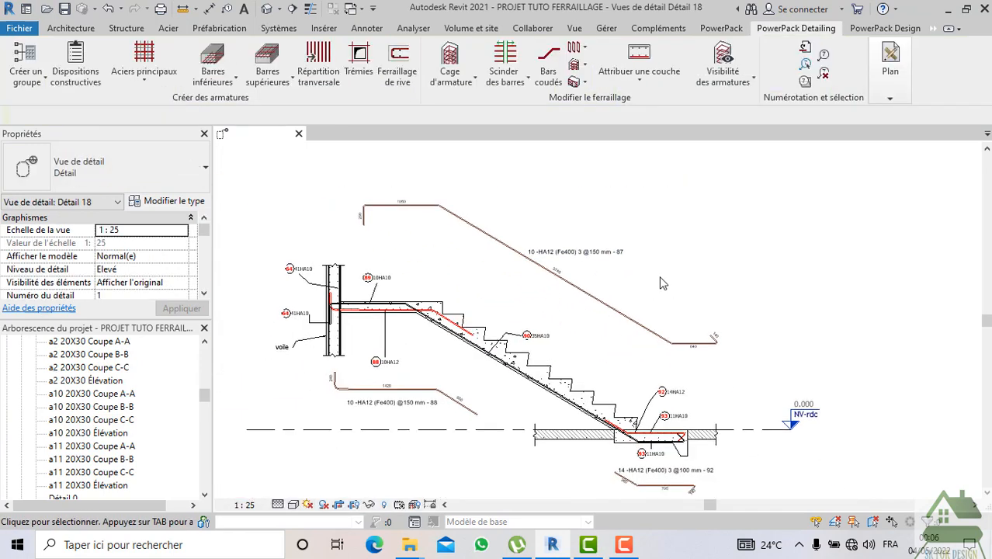
left_click(621, 256)
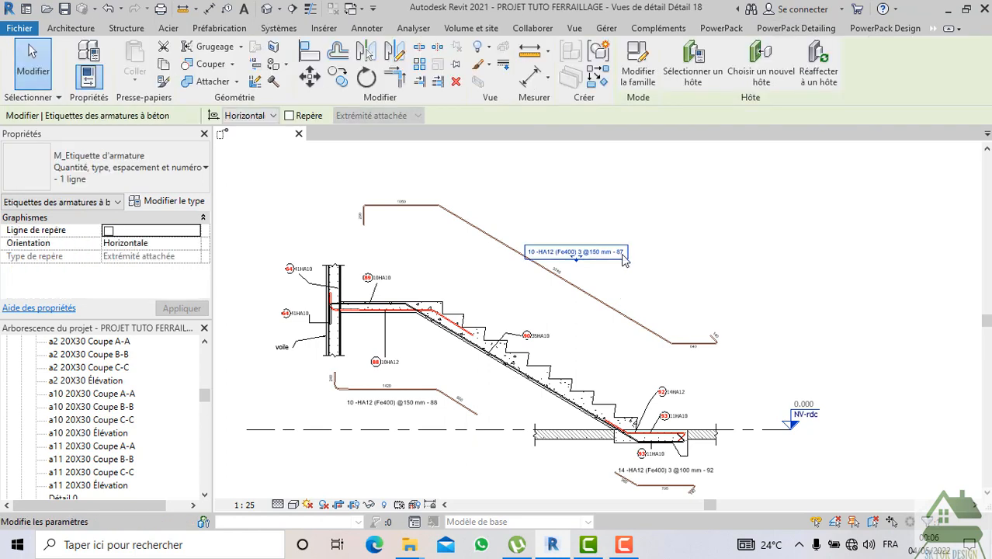
left_click(289, 116)
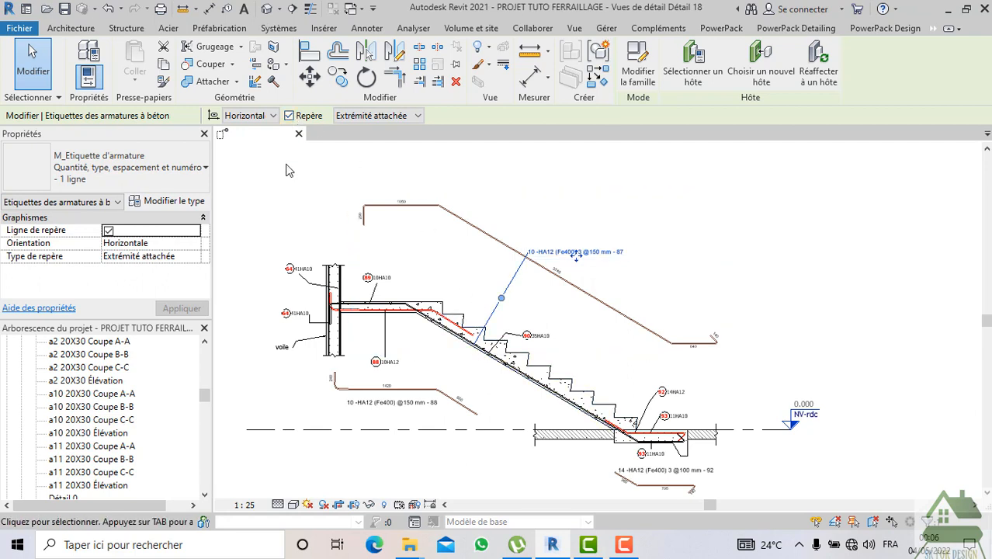
left_click(288, 115)
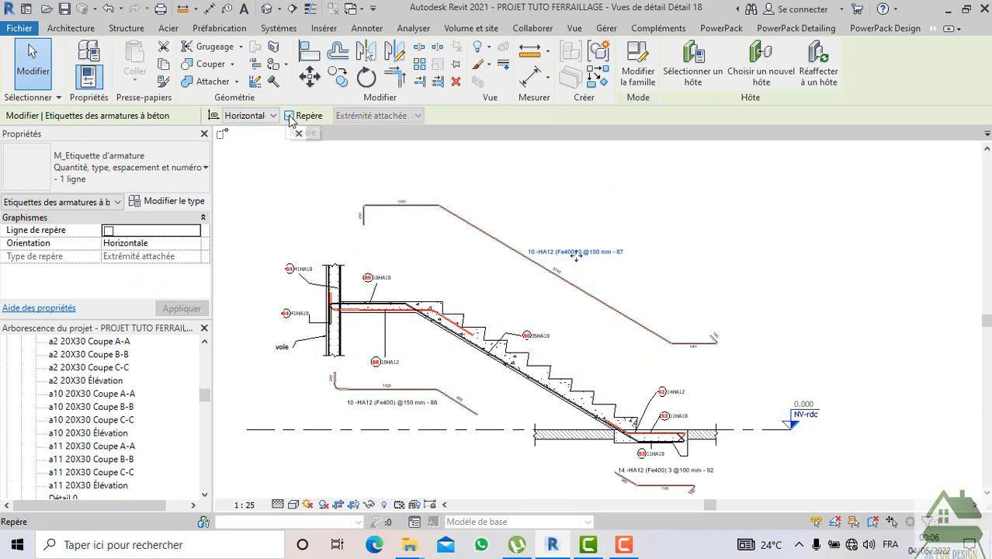
left_click(547, 195)
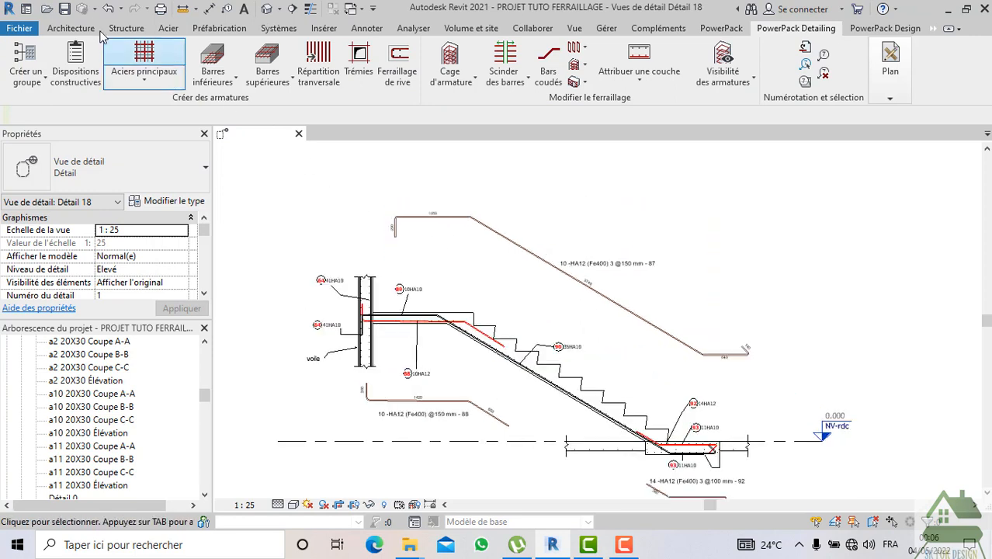
- Save the project and look through its existing schedules and sheets in the project browser
left_click(64, 9)
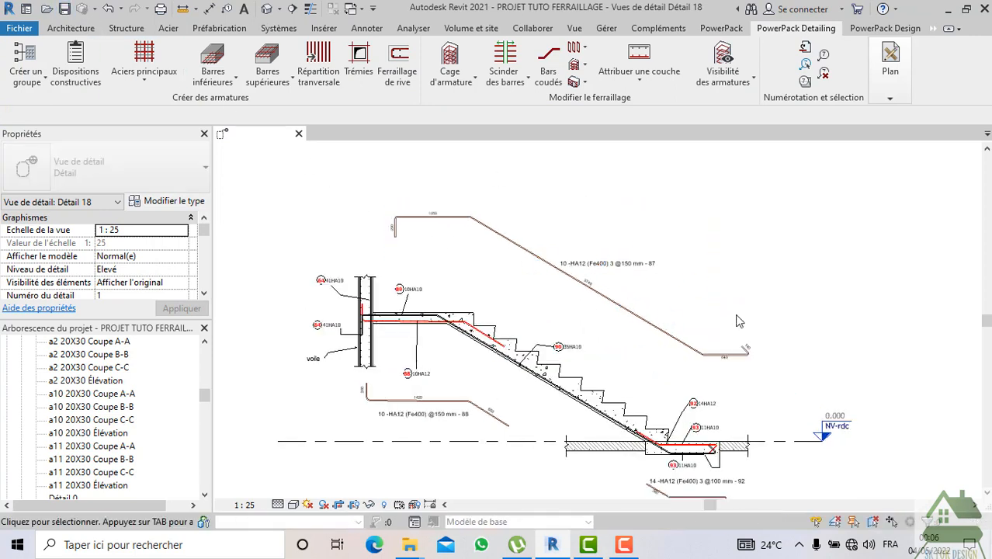
scroll(667, 261, "down", 1)
middle_click_drag(735, 305, 690, 297)
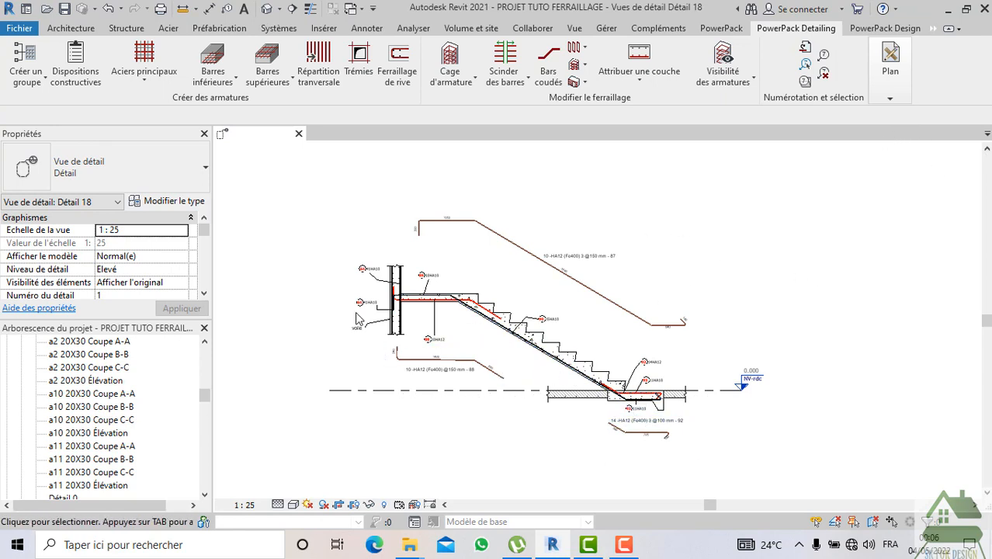
scroll(118, 395, "down", 8)
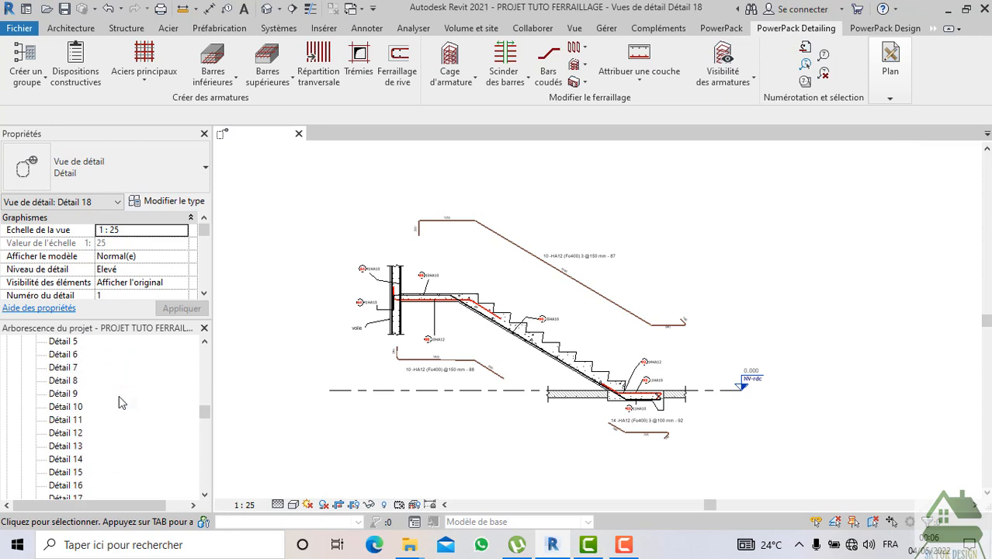
scroll(119, 396, "down", 10)
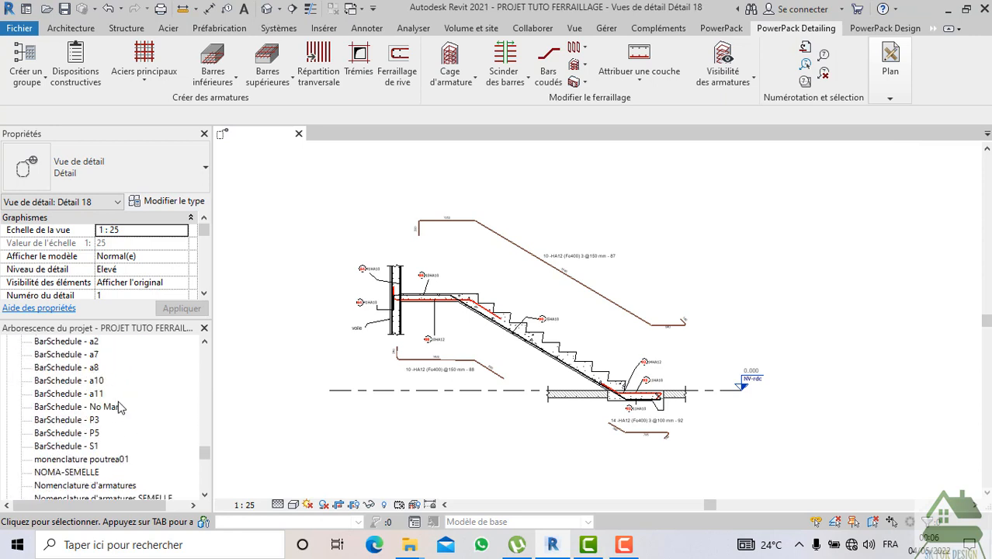
scroll(117, 403, "up", 2)
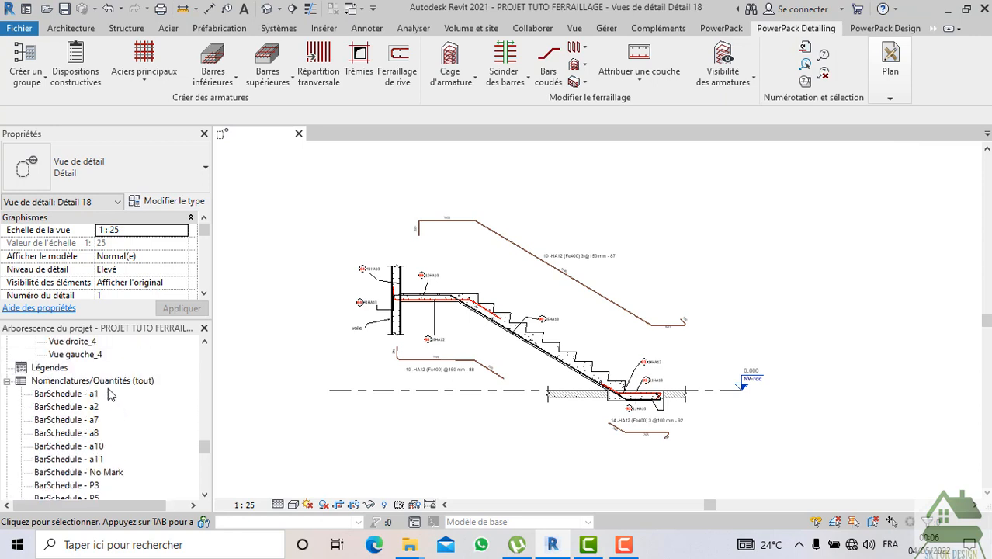
scroll(107, 391, "down", 6)
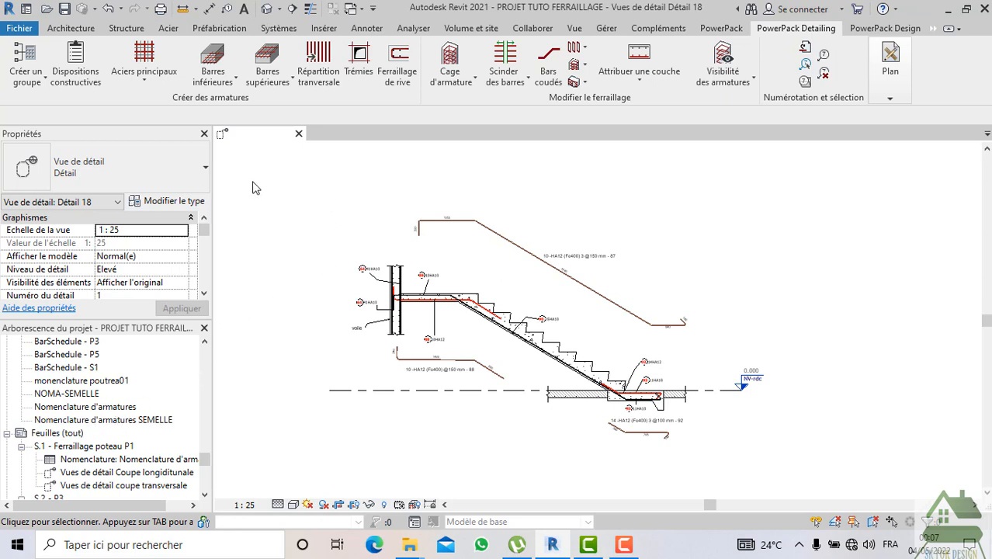
- Select the stair with its reinforcement and labels, and start the Liste de barres command
mouse_move(252, 181)
left_mouse_down()
mouse_move(325, 258)
mouse_move(506, 359)
mouse_move(755, 476)
mouse_move(690, 413)
mouse_move(683, 391)
mouse_move(686, 405)
left_mouse_up()
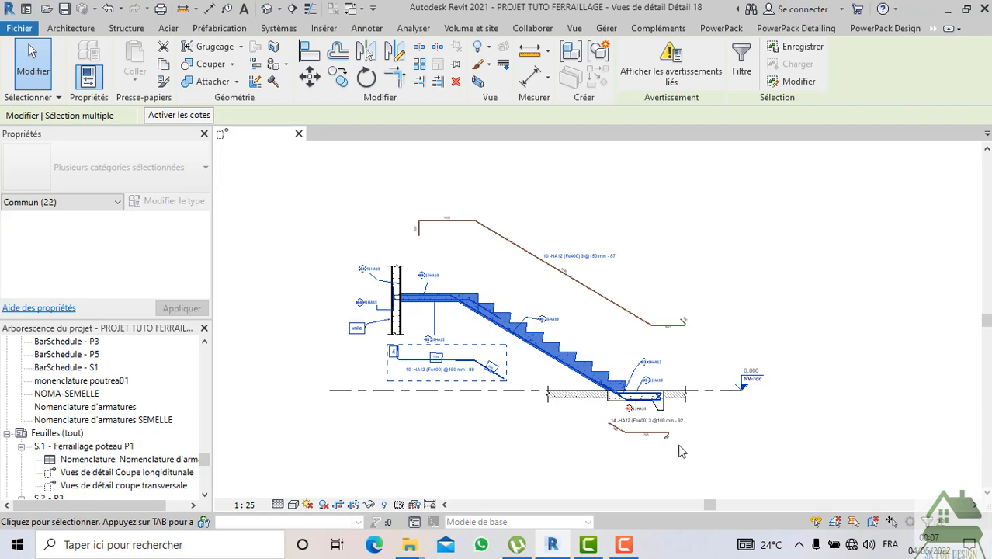
scroll(670, 443, "up", 3)
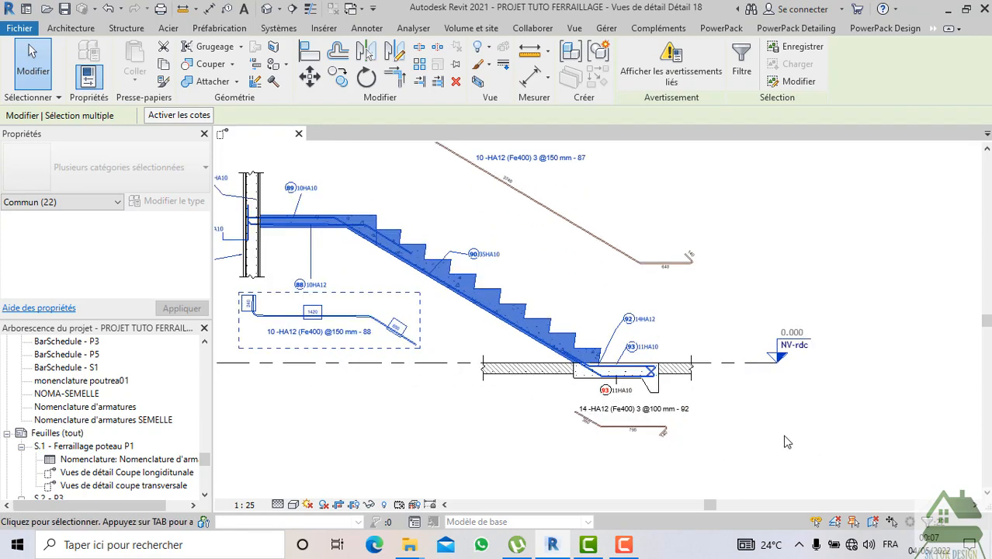
scroll(783, 441, "down", 2)
scroll(442, 225, "up", 5)
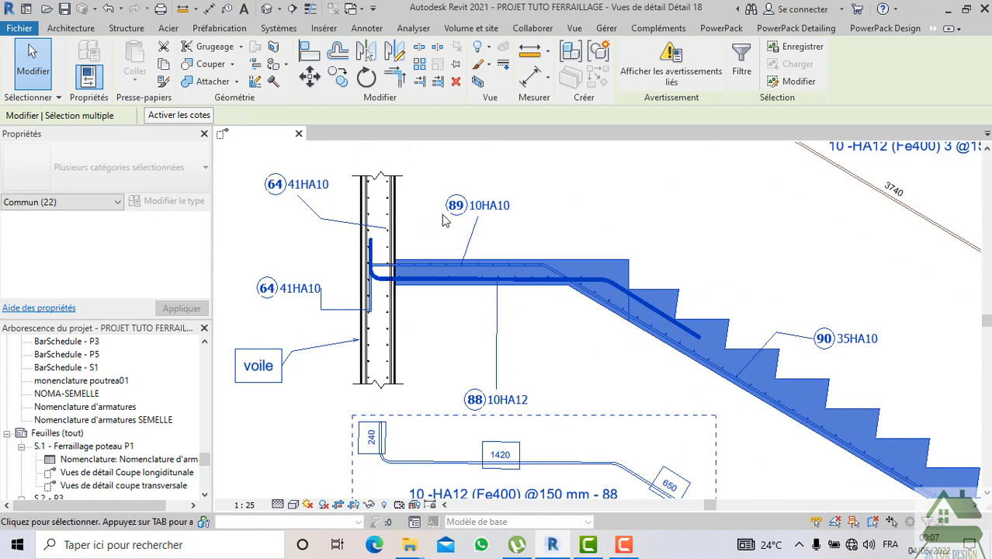
scroll(543, 213, "down", 2)
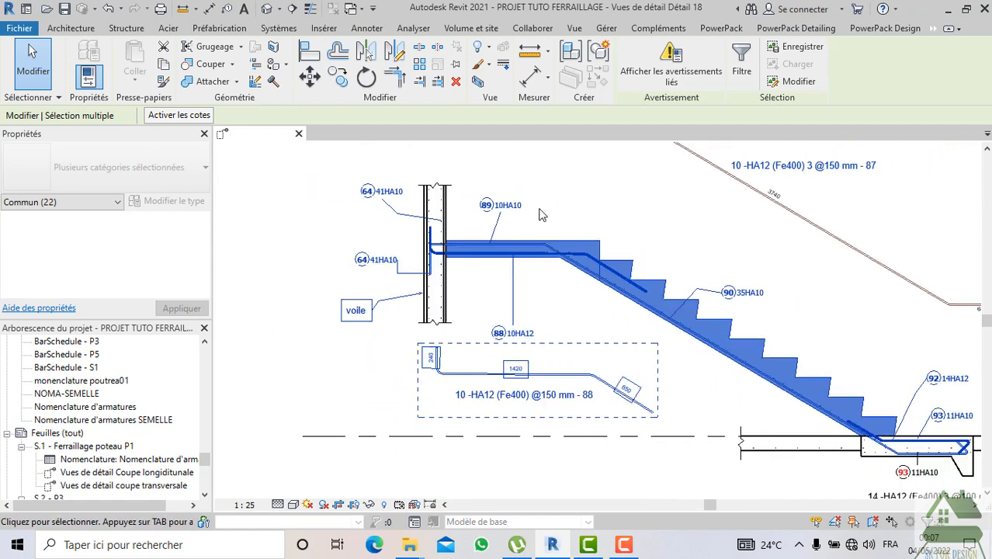
scroll(541, 215, "down", 1)
left_click(883, 27)
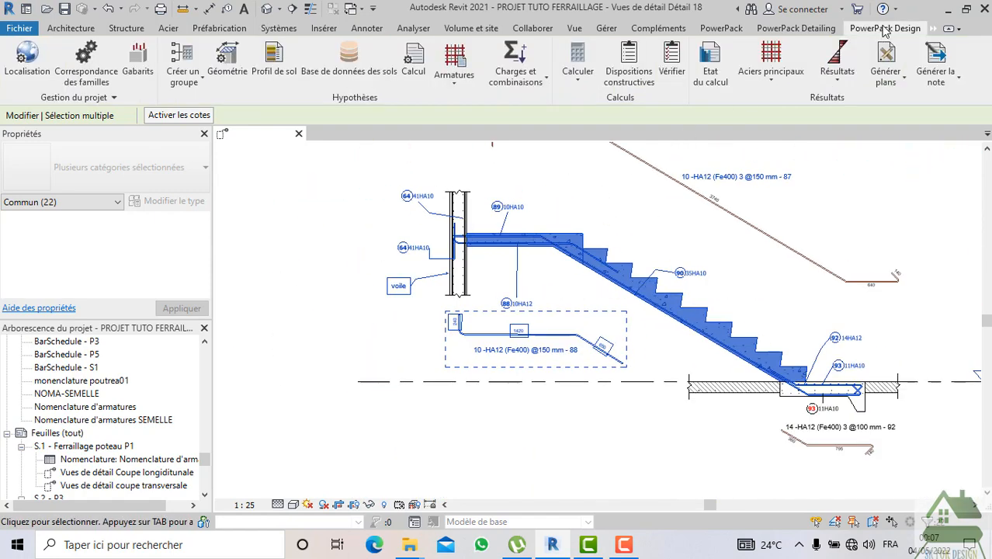
left_click(802, 30)
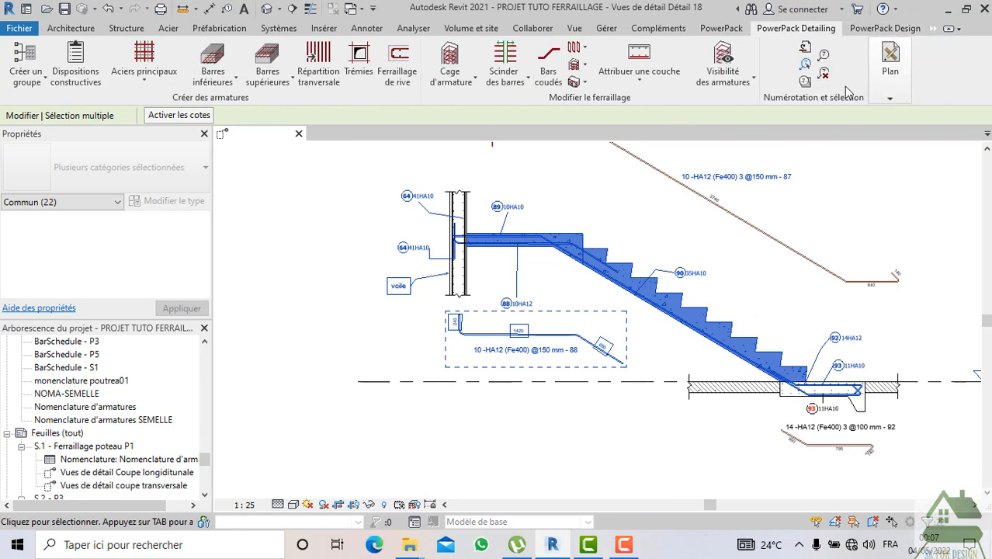
mouse_move(878, 100)
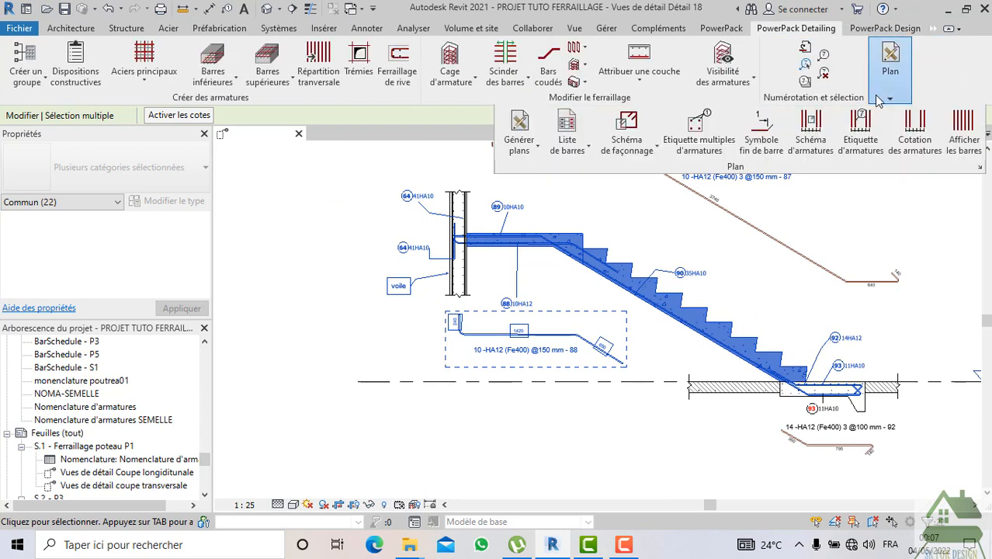
left_click(536, 150)
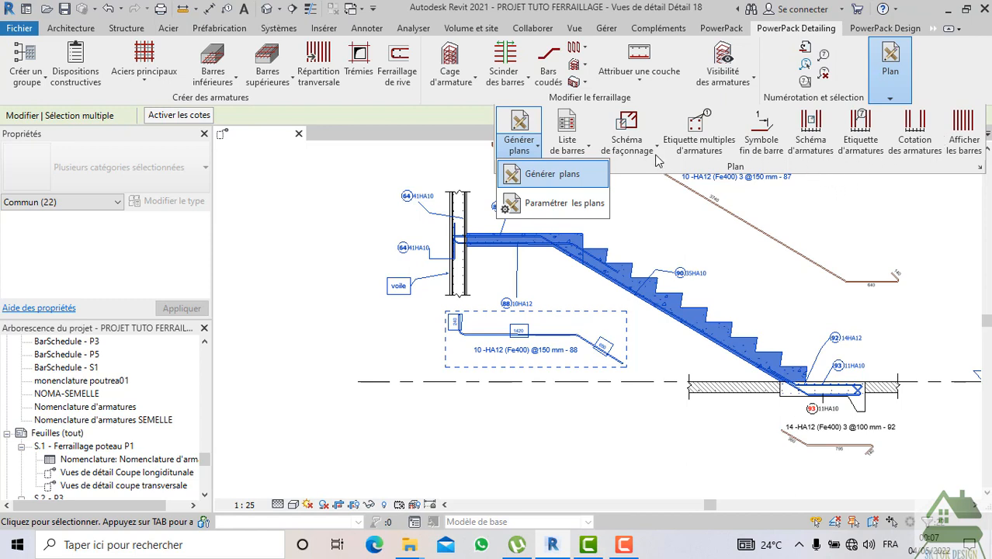
left_click(586, 150)
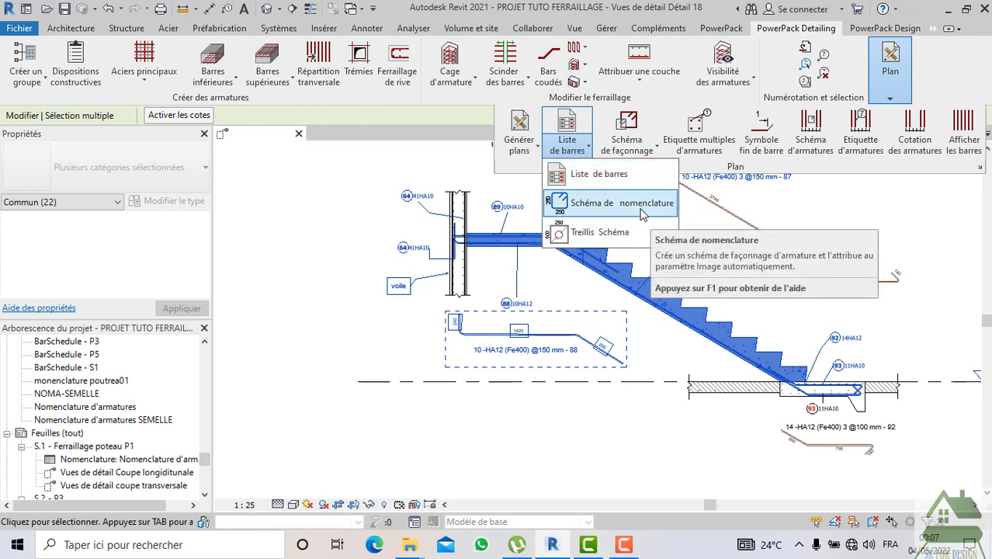
left_click(617, 177)
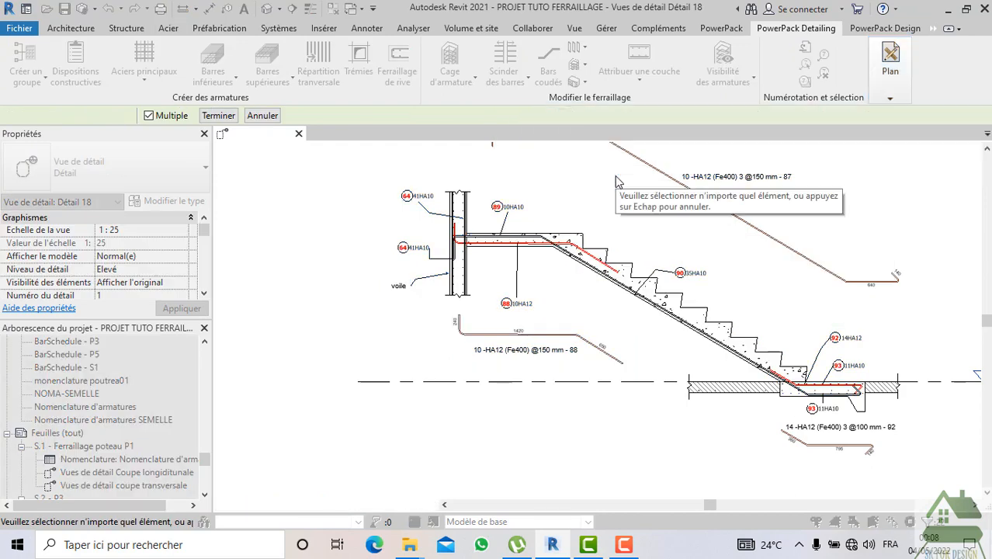
- Try to select the stair elements by window for the bar list and finish the selection
scroll(287, 217, "down", 2)
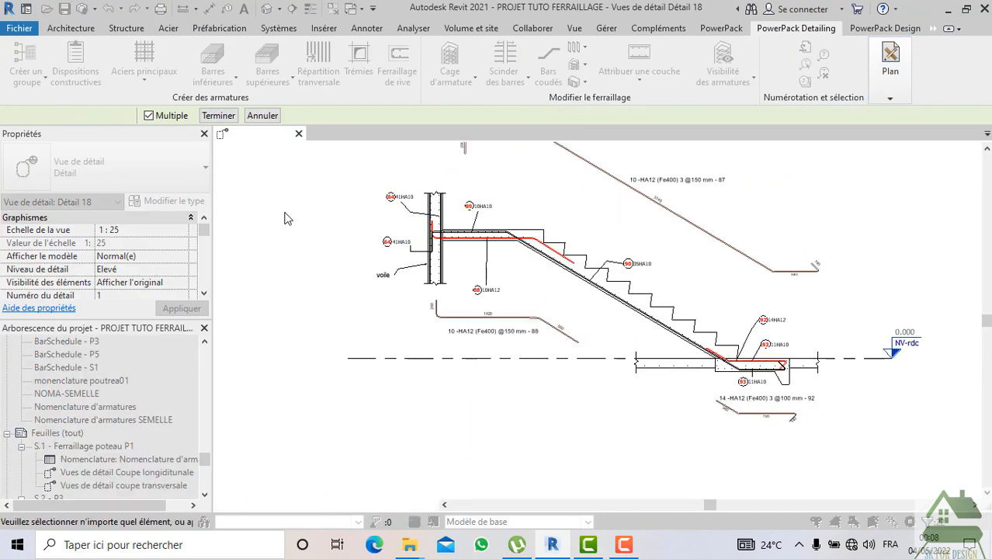
middle_click_drag(287, 222, 329, 311)
left_click_drag(329, 218, 708, 458)
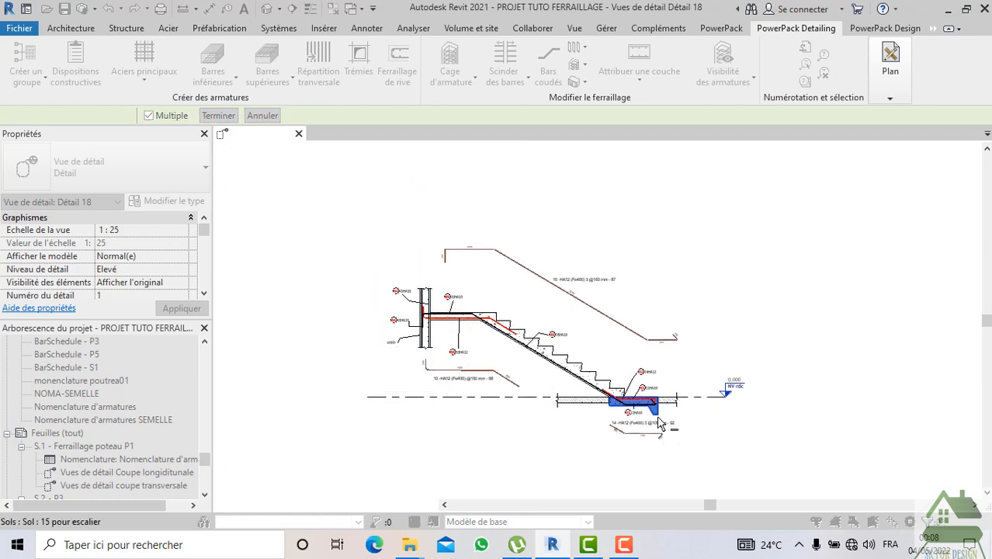
left_click_drag(708, 418, 676, 411)
scroll(438, 309, "up", 3)
left_click_drag(356, 207, 518, 397)
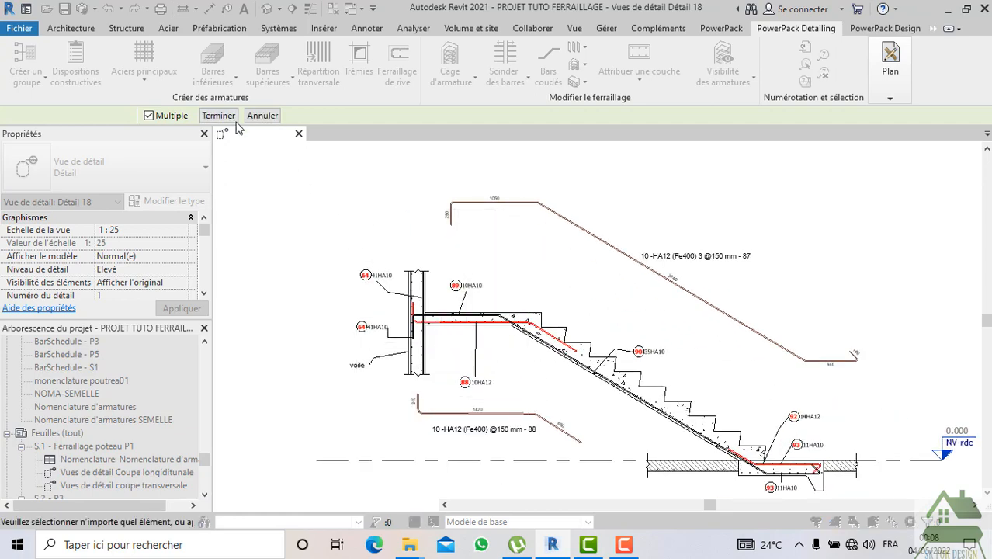
left_click(218, 115)
- Generate schedule bending diagrams (Schéma de nomenclature) for the window-selected stair reinforcement, deleting the elements reported in the error
scroll(365, 260, "down", 2)
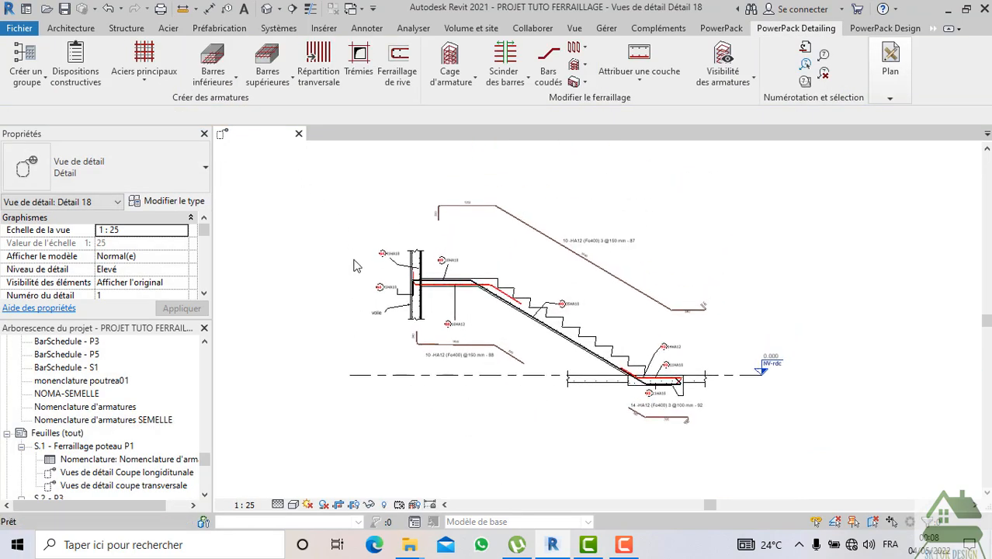
left_click_drag(323, 190, 713, 388)
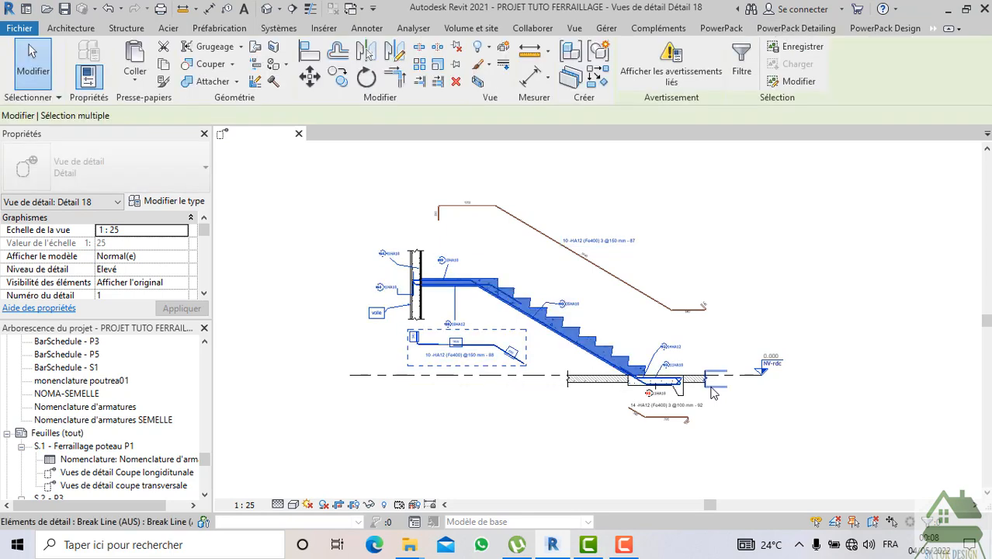
left_click(795, 28)
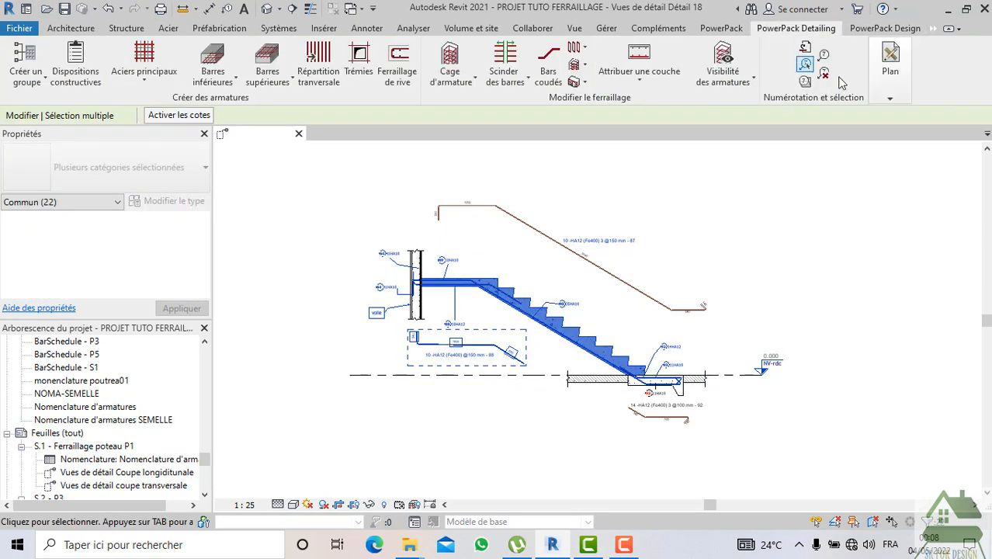
left_click(890, 70)
left_click(656, 149)
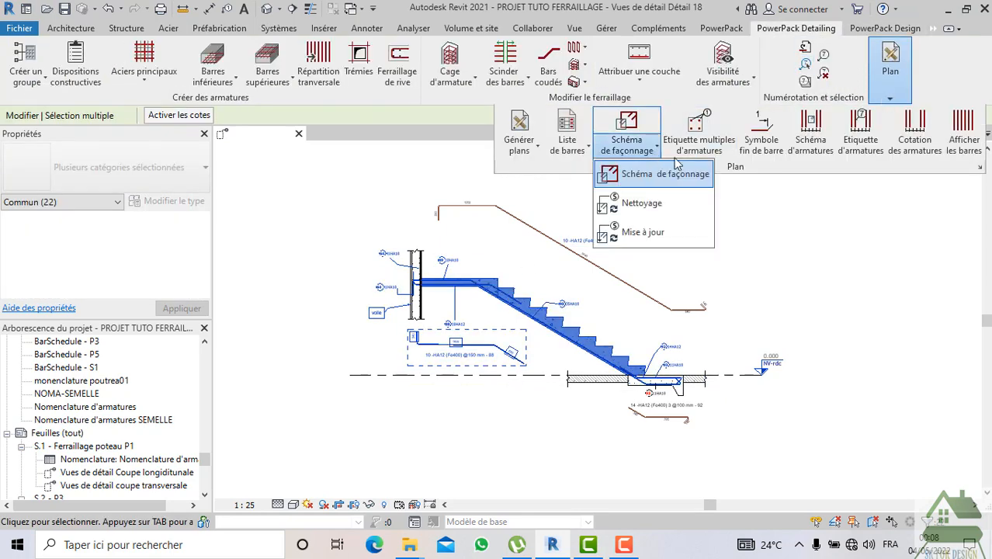
left_click(589, 149)
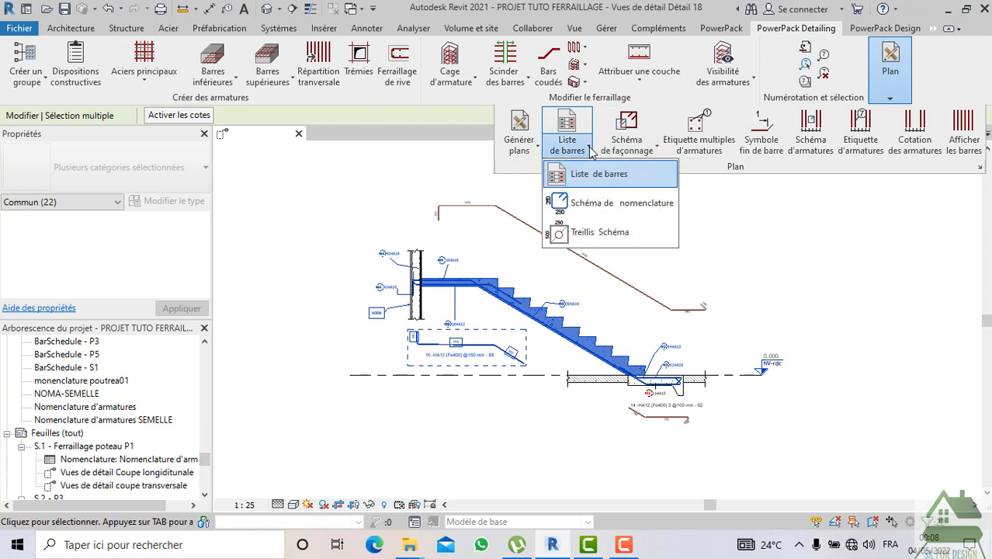
left_click(597, 203)
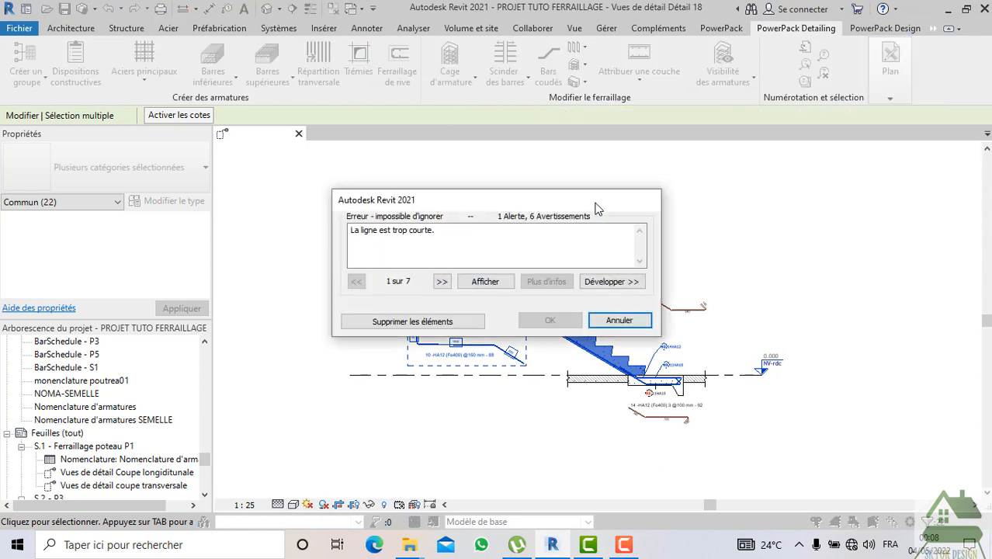
left_click(461, 322)
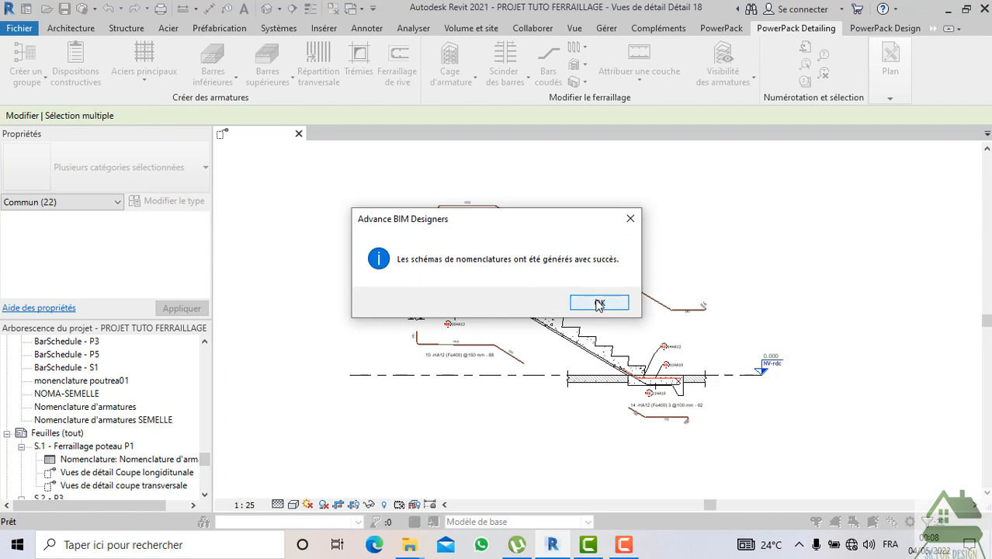
left_click(600, 303)
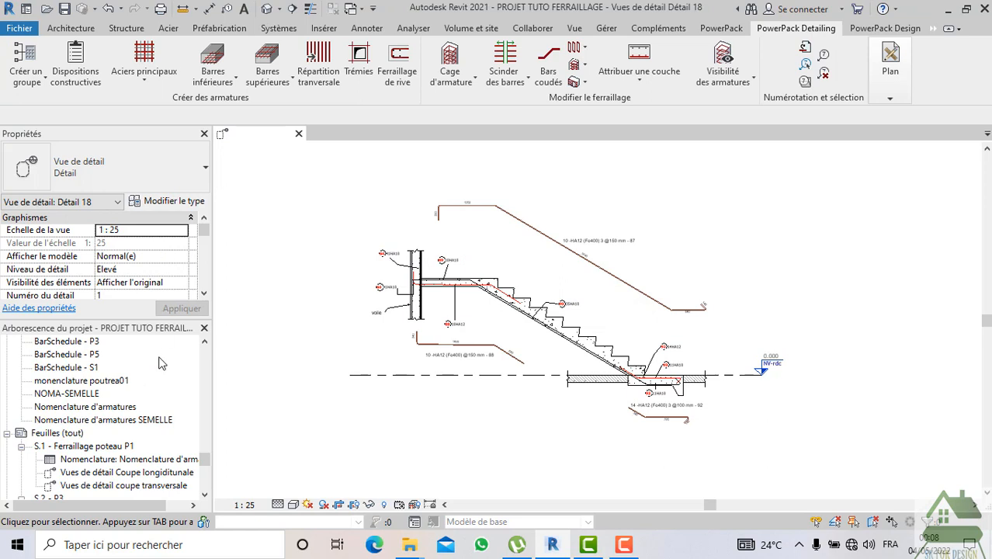
scroll(162, 373, "down", 3)
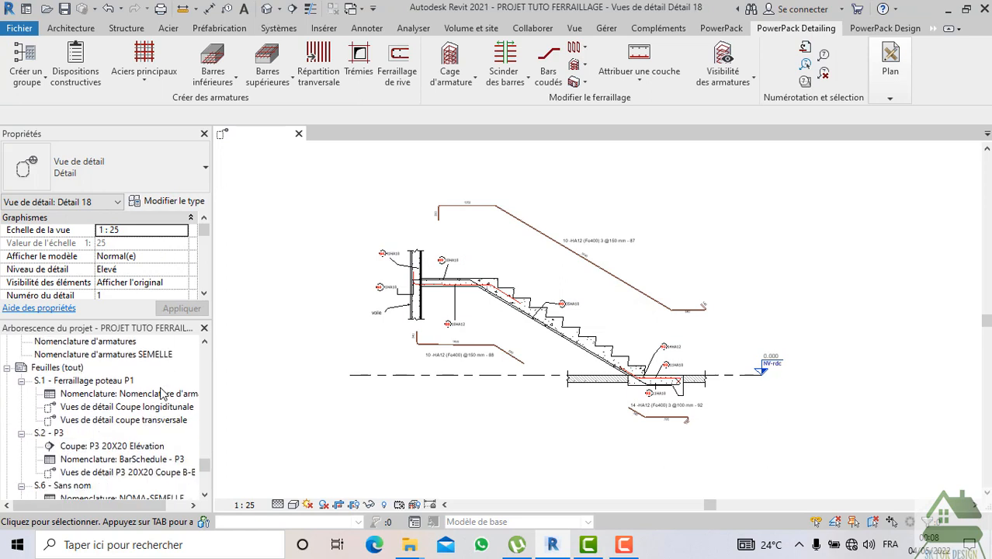
scroll(162, 390, "down", 1)
scroll(456, 255, "down", 2)
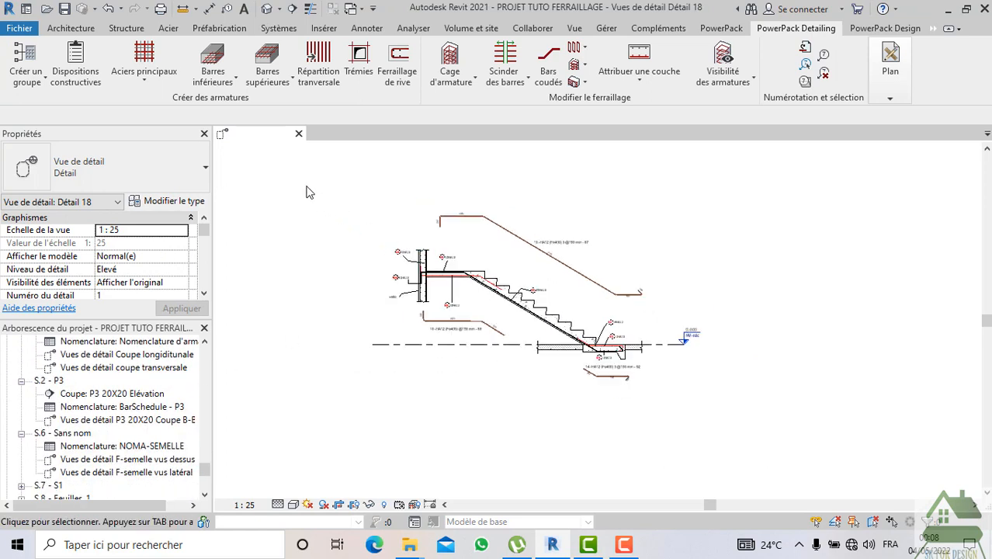
- Select the stair with its reinforcement, labels and bending details, and start the Liste de barres command
mouse_move(306, 184)
left_mouse_down()
mouse_move(720, 435)
mouse_move(675, 374)
mouse_move(634, 368)
left_mouse_up()
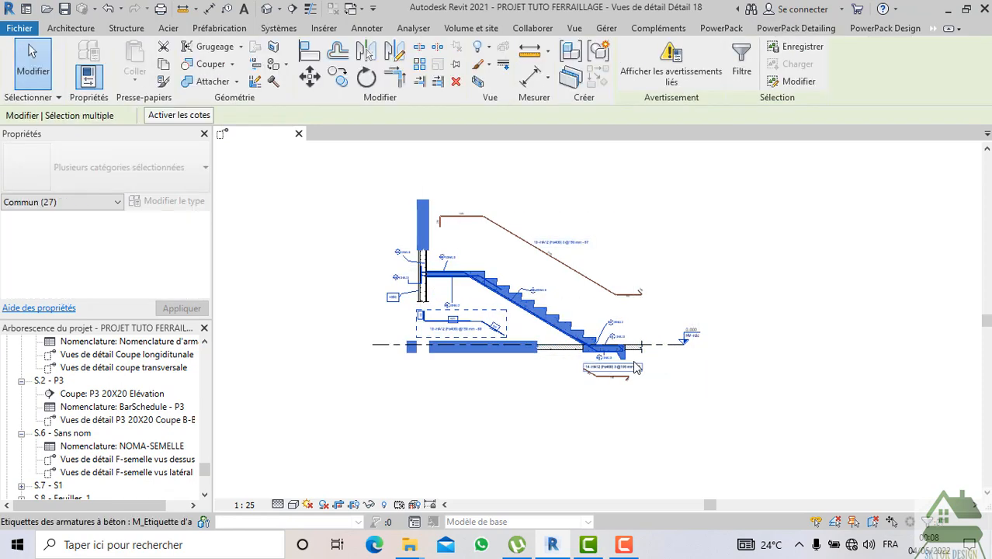
left_click_drag(339, 206, 656, 364)
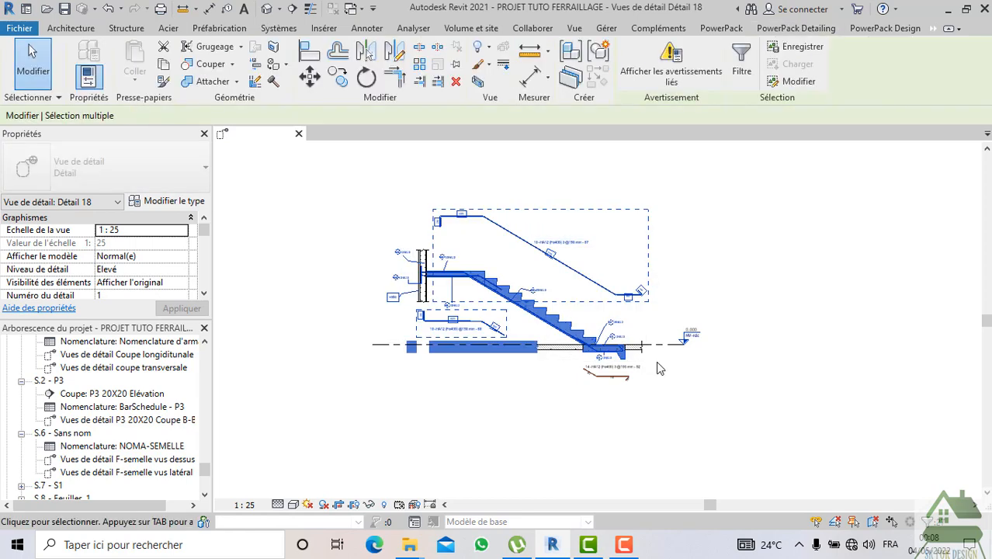
left_click(798, 29)
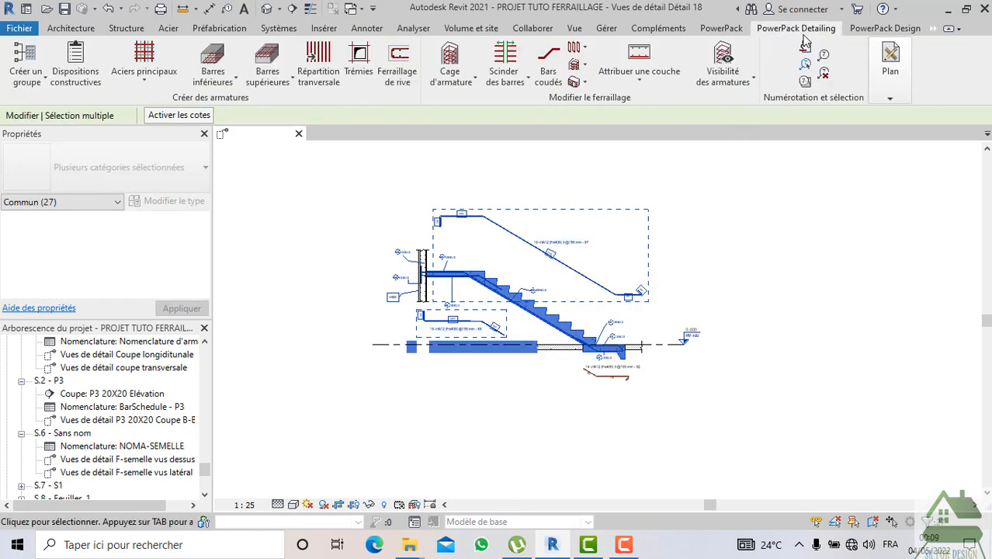
mouse_move(886, 91)
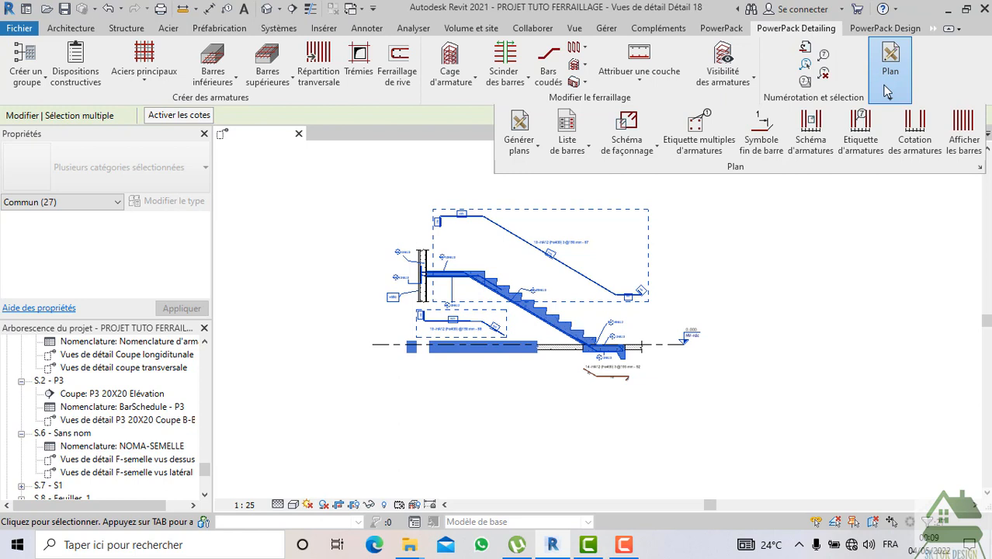
left_click(569, 149)
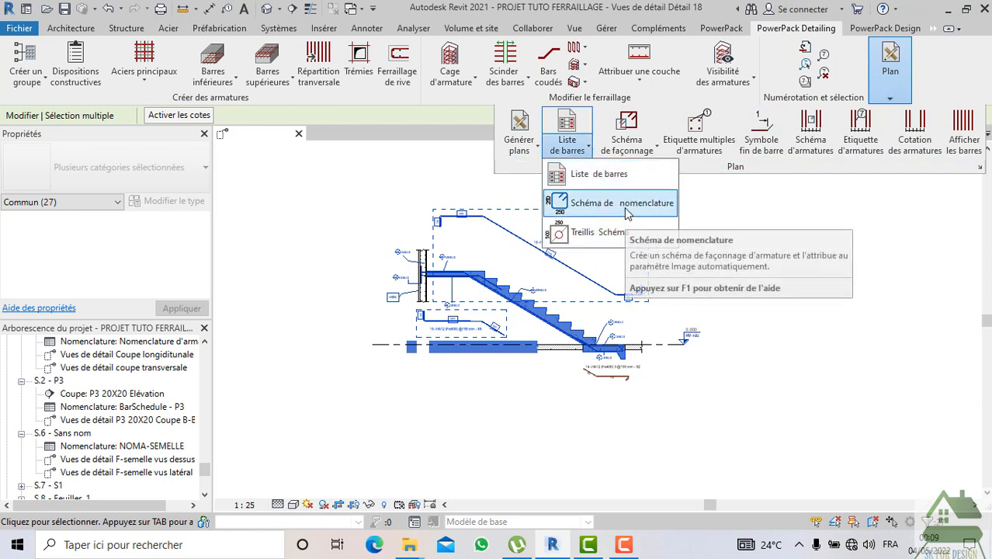
left_click(567, 175)
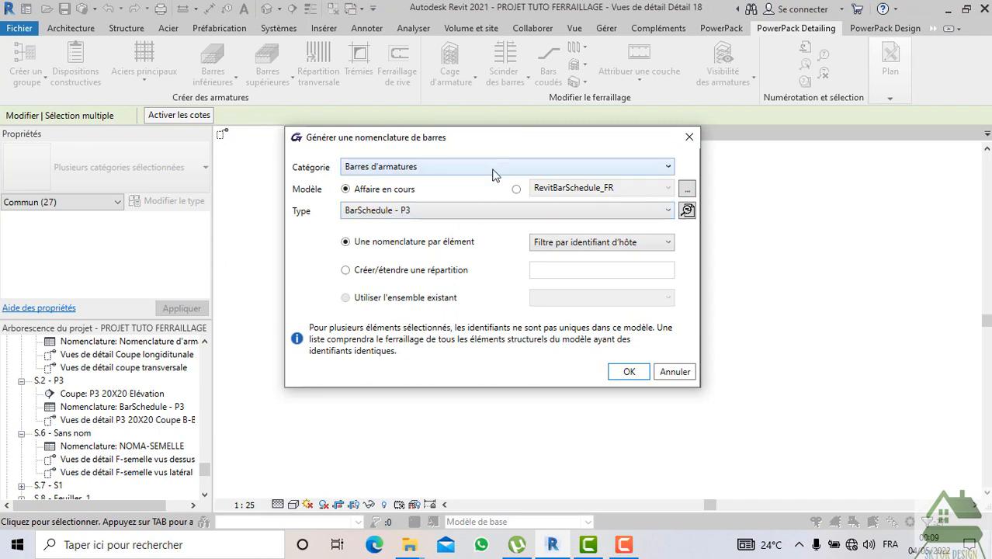
- Generate the Barres d'armatures schedule from the current project's BarSchedule - P3 type, one schedule per element filtered by host identifier
left_click(450, 211)
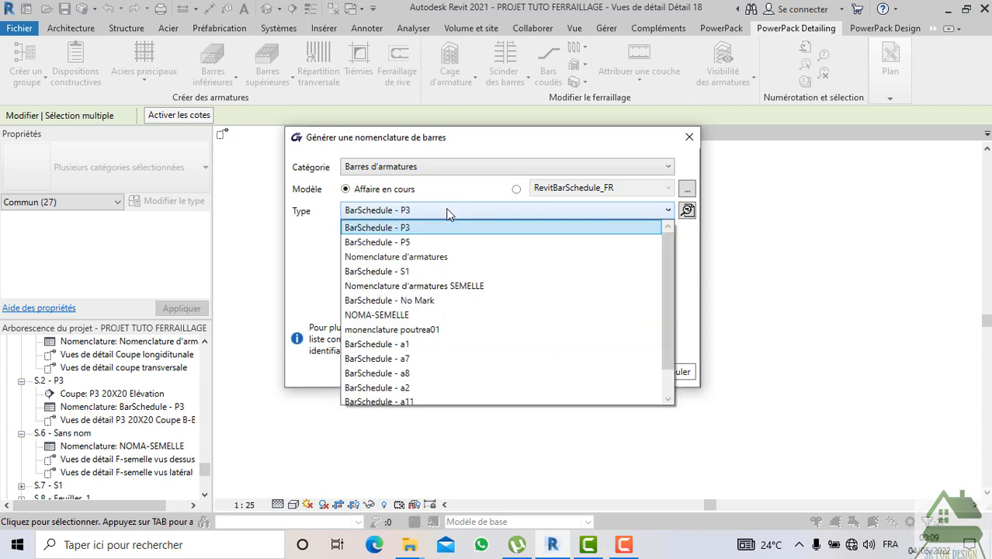
left_click(447, 213)
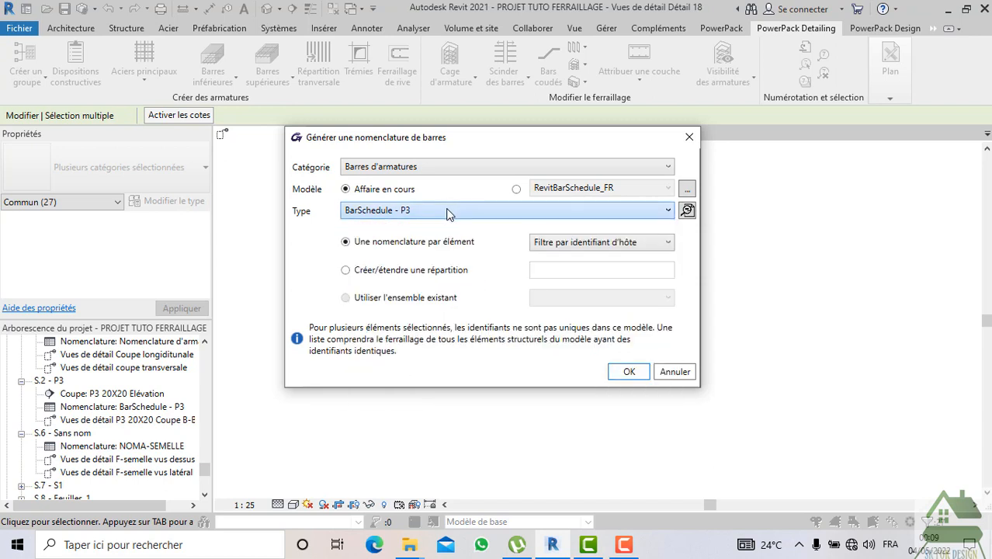
left_click(346, 271)
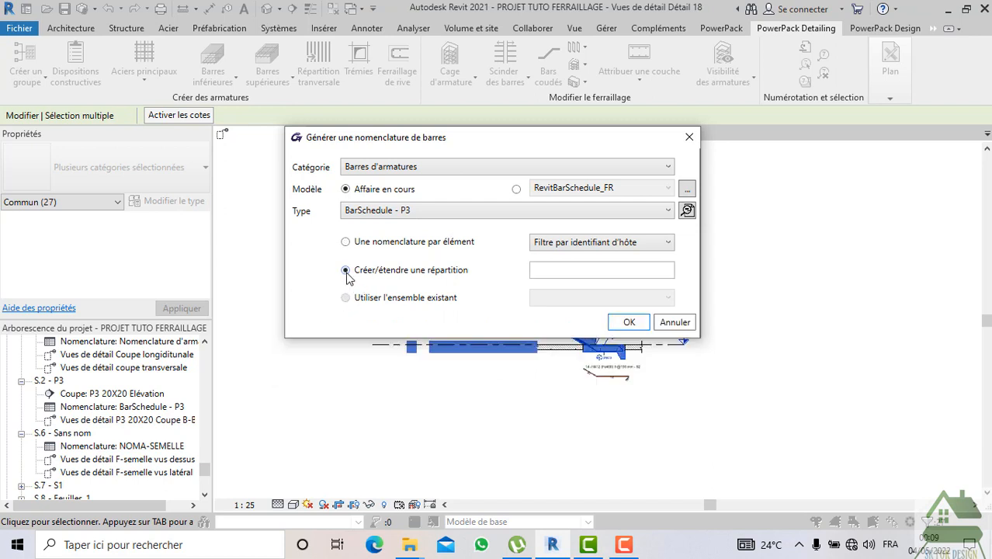
left_click(555, 273)
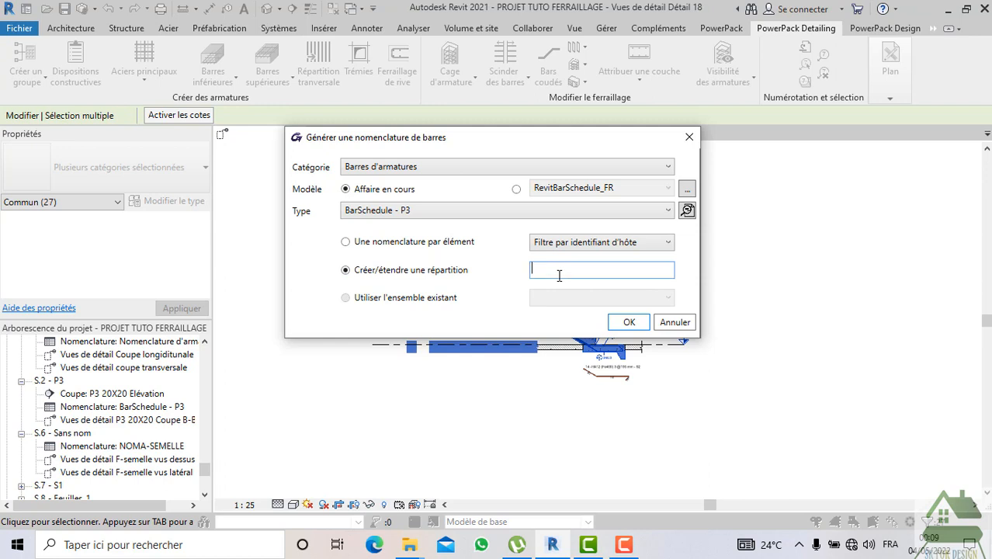
left_click(349, 244)
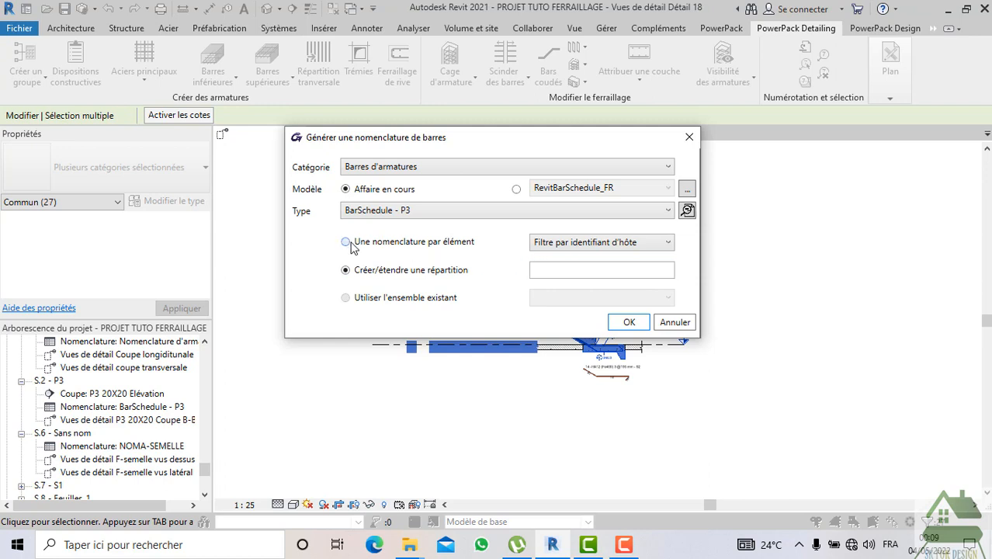
left_click(630, 249)
left_click(629, 244)
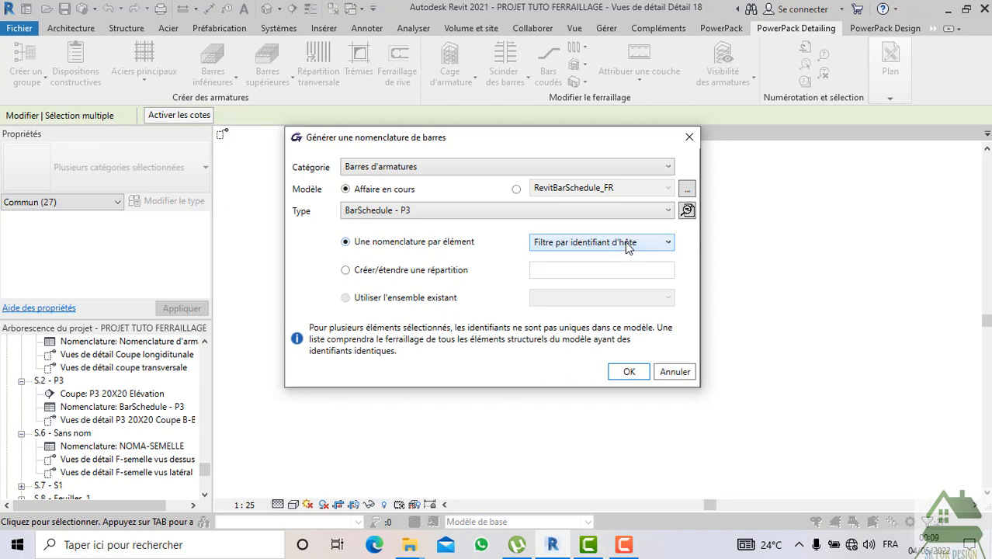
left_click(440, 169)
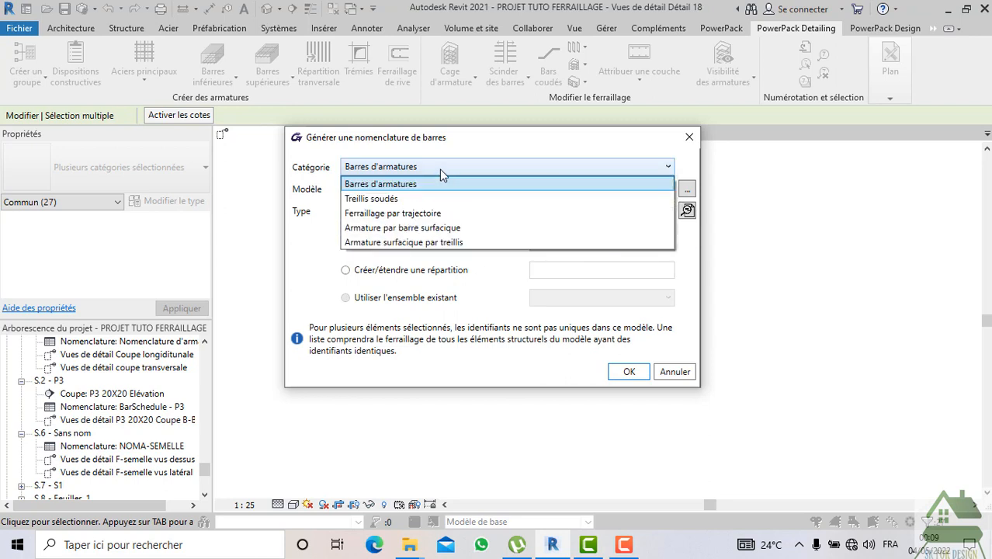
left_click(439, 169)
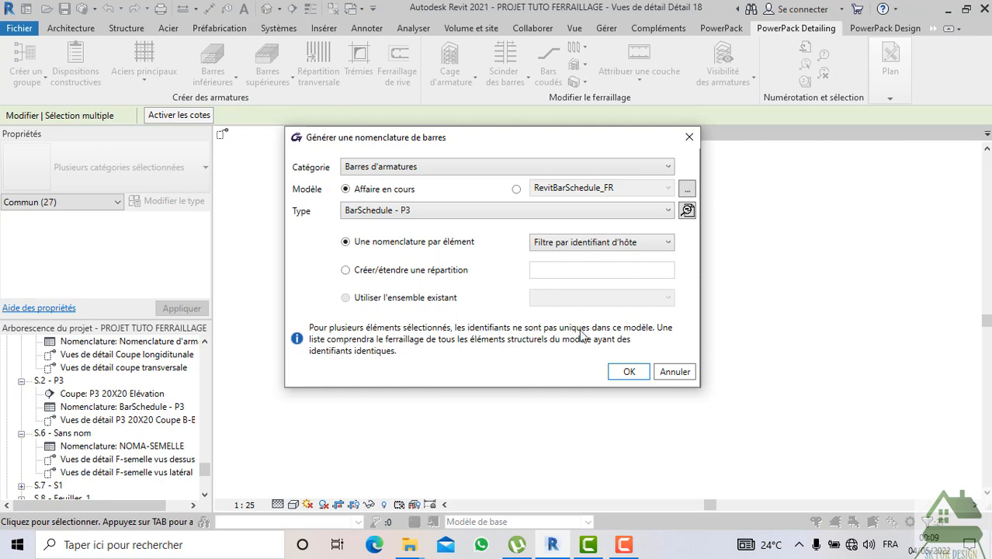
left_click(629, 371)
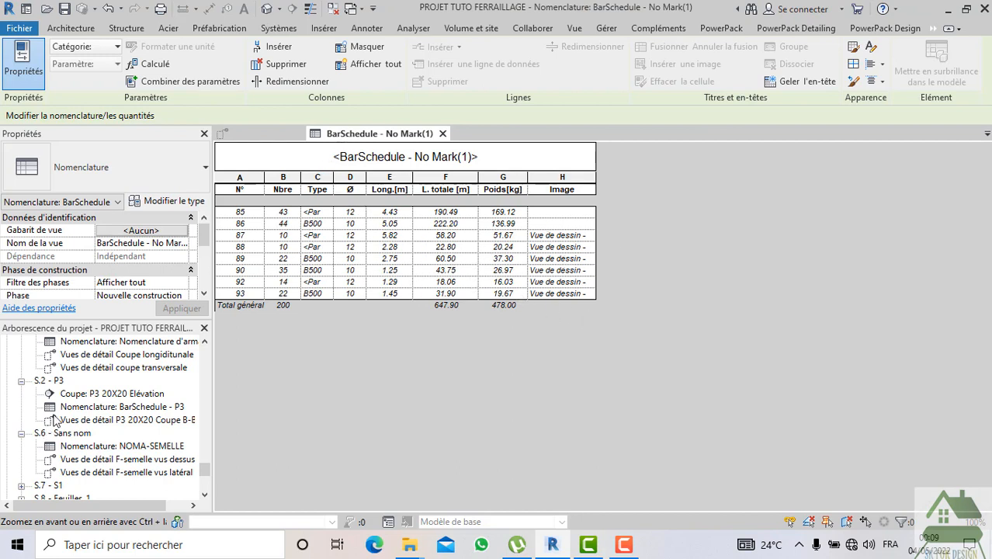
- Rename the new BarSchedule - No Mark(1) schedule as escalier in the project browser and close its view
scroll(88, 409, "down", 3)
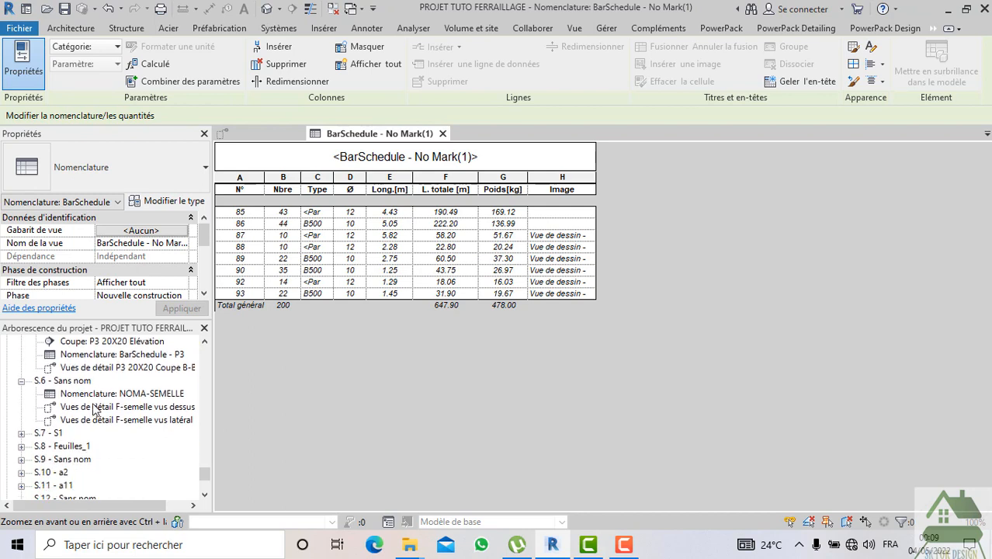
scroll(93, 407, "down", 3)
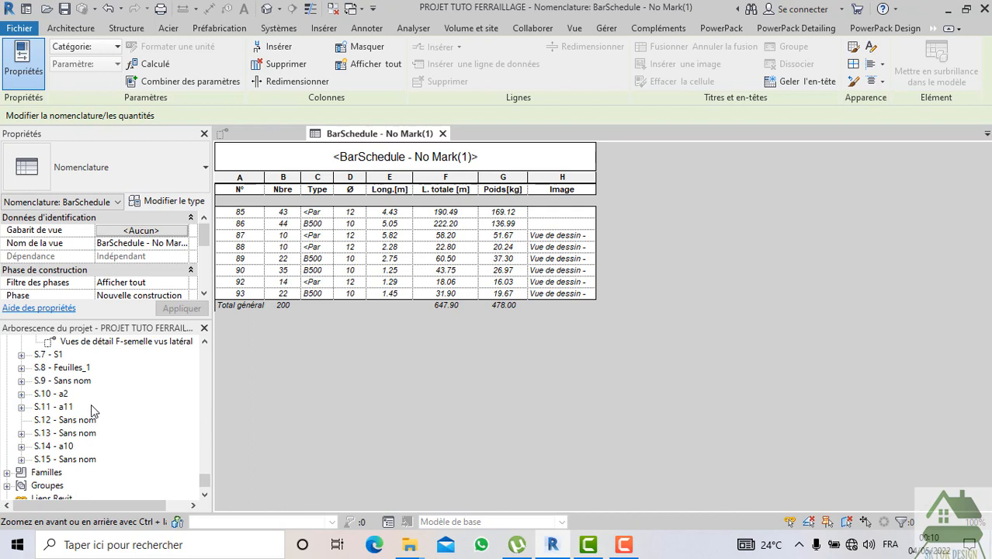
scroll(91, 403, "up", 5)
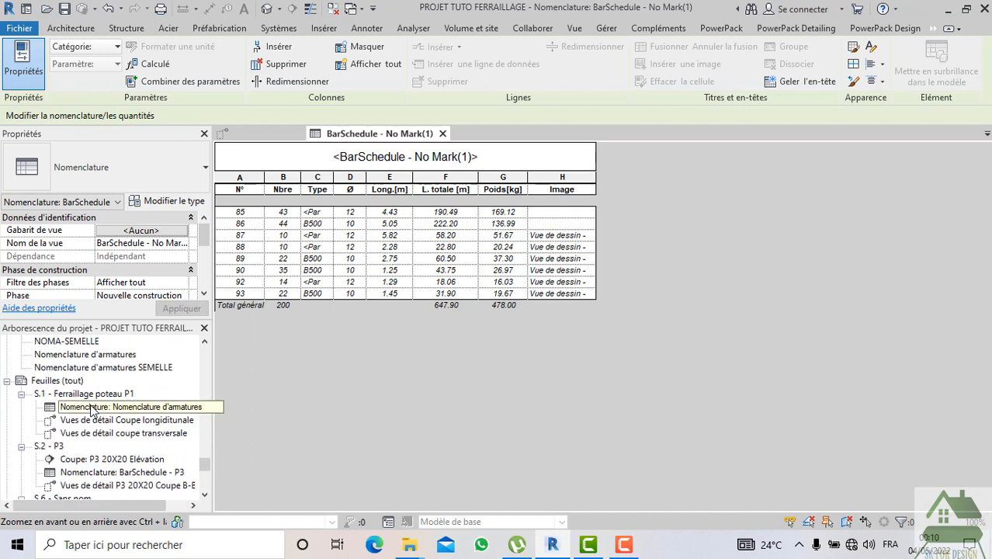
scroll(91, 403, "up", 2)
scroll(89, 385, "up", 2)
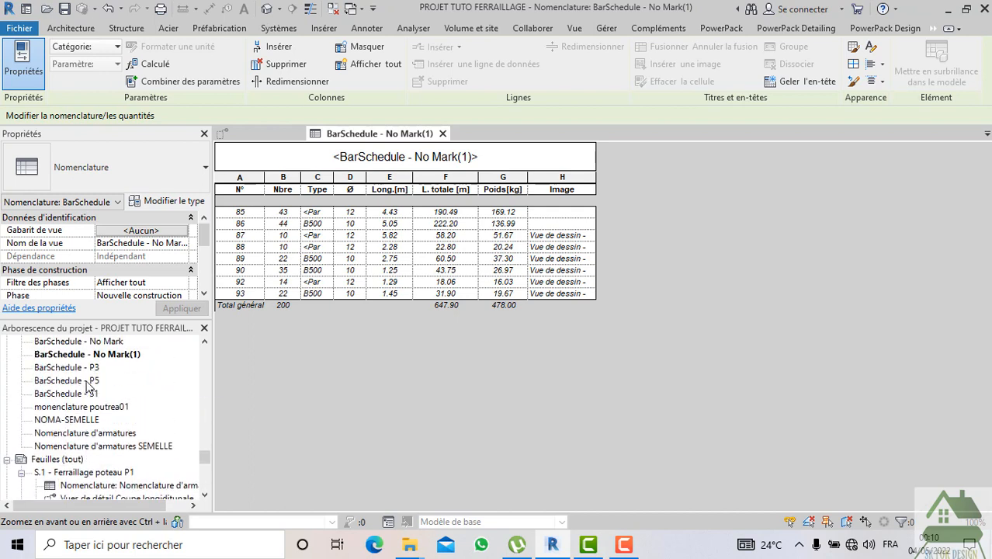
right_click(82, 353)
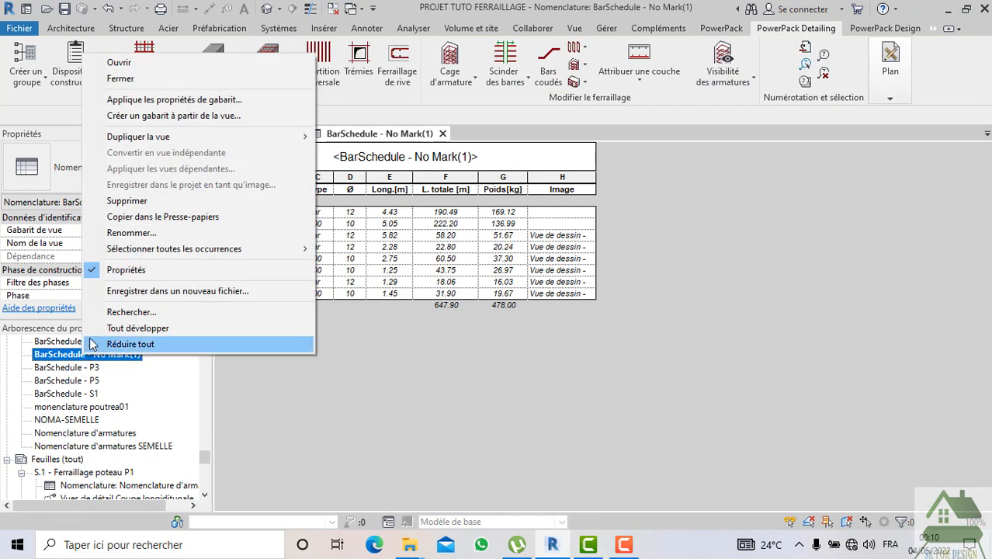
left_click(145, 233)
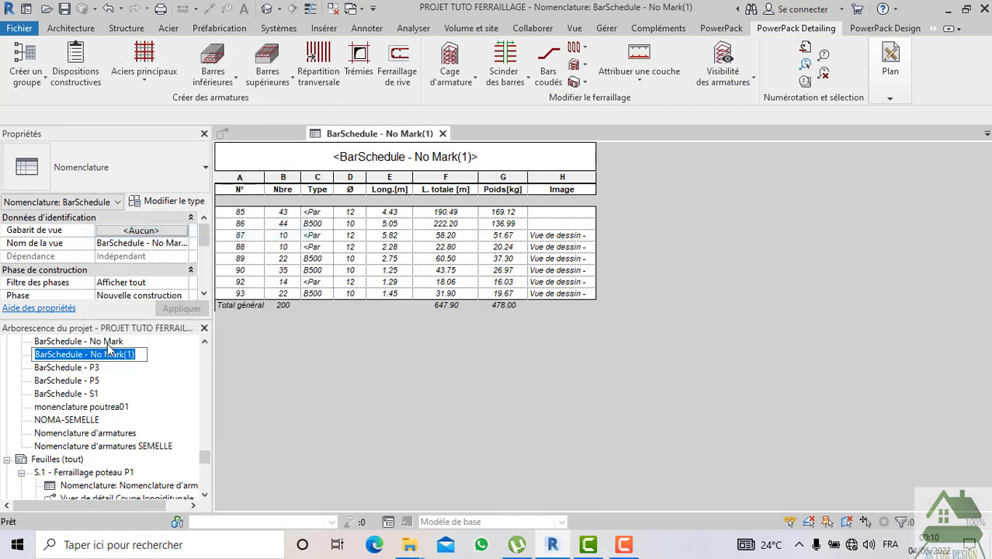
type("escalier")
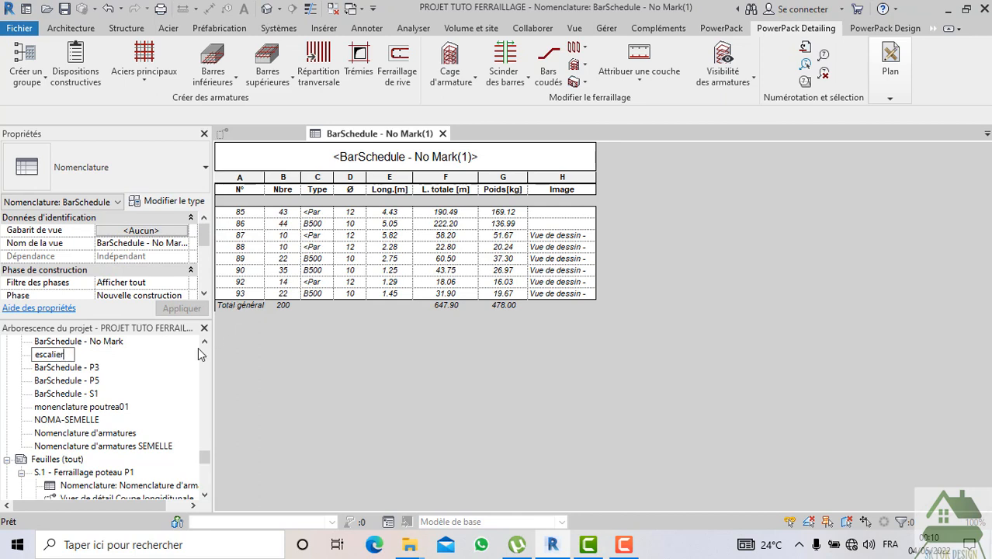
key("Return")
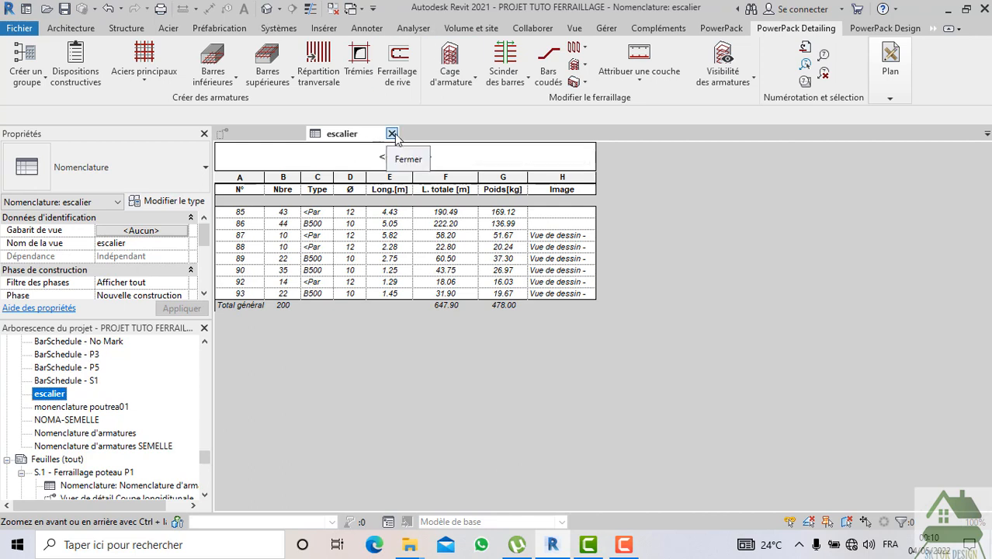
left_click(392, 134)
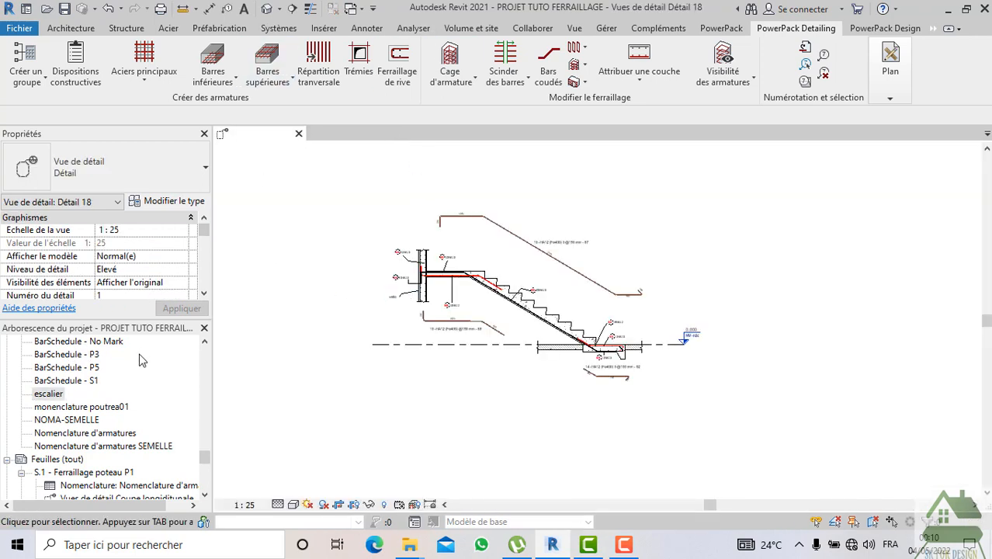
- Open sheet S.15 and change its title block type to Graitec A3 Metric
scroll(107, 396, "down", 5)
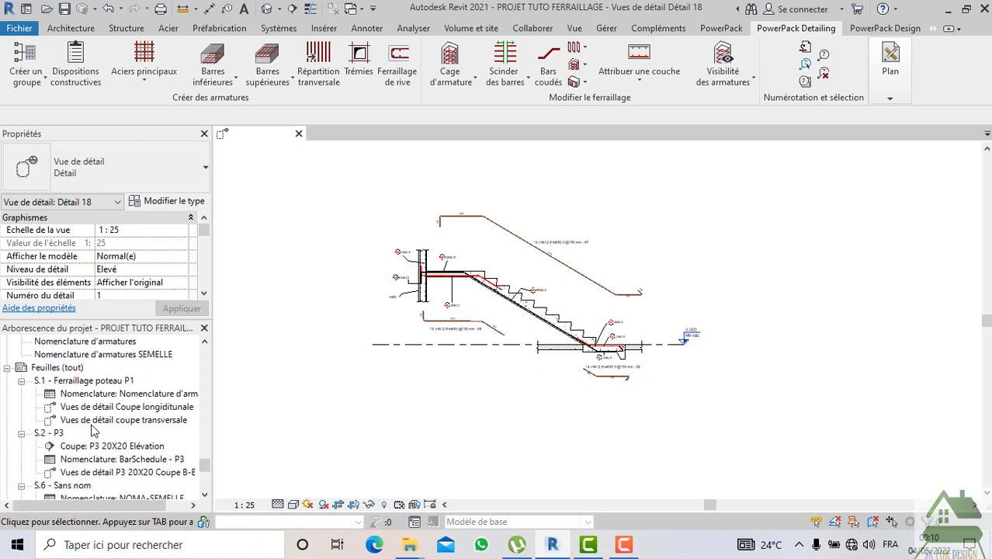
scroll(92, 432, "down", 1)
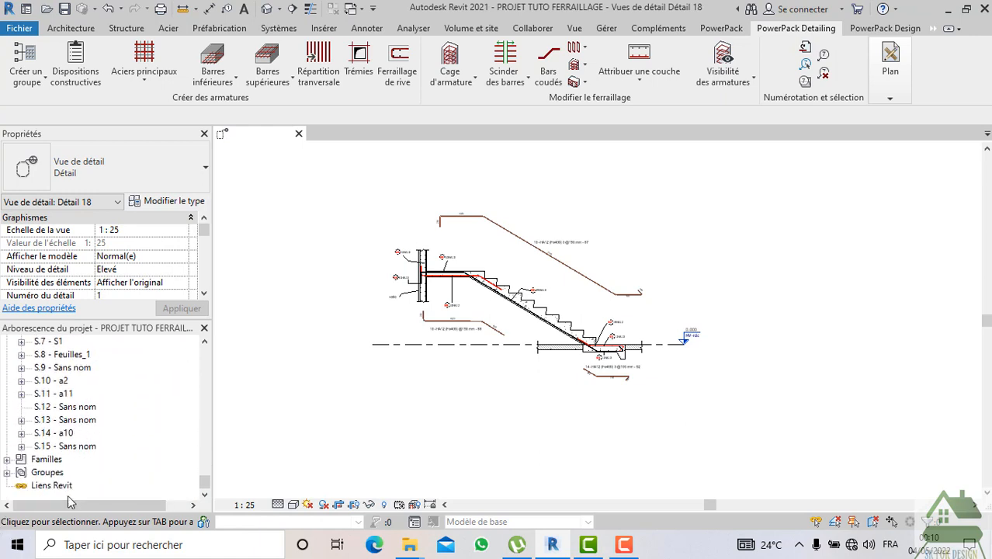
double_click(78, 446)
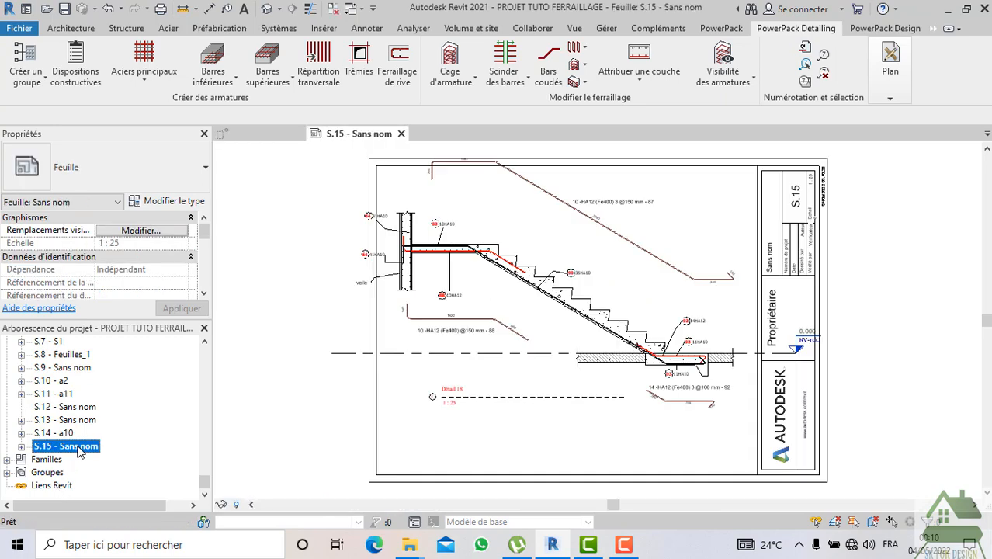
scroll(632, 376, "down", 2)
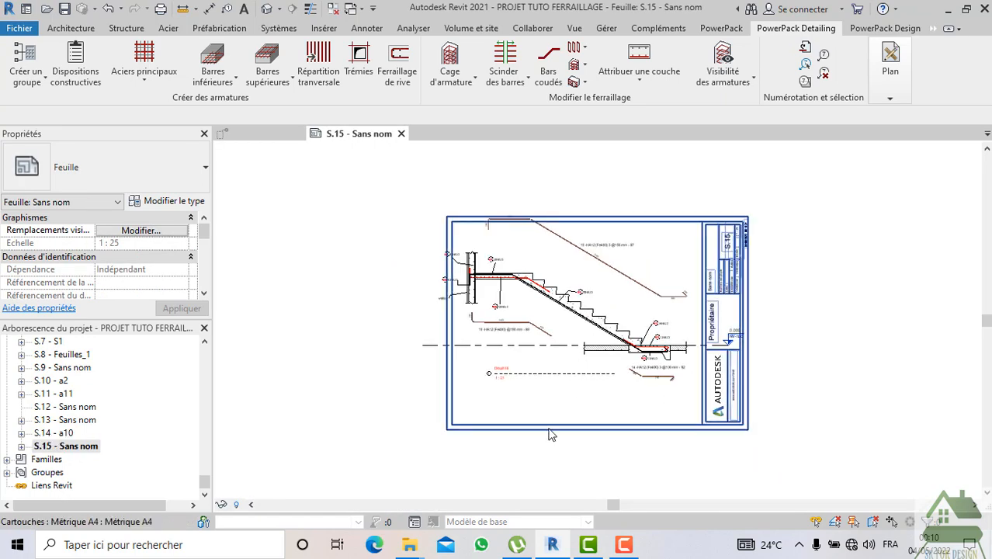
left_click(549, 428)
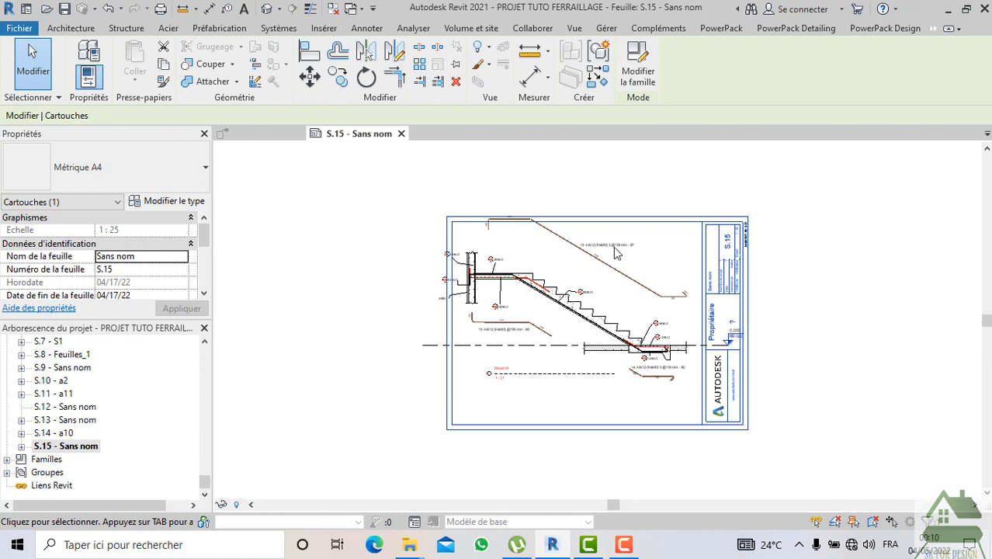
left_click(85, 165)
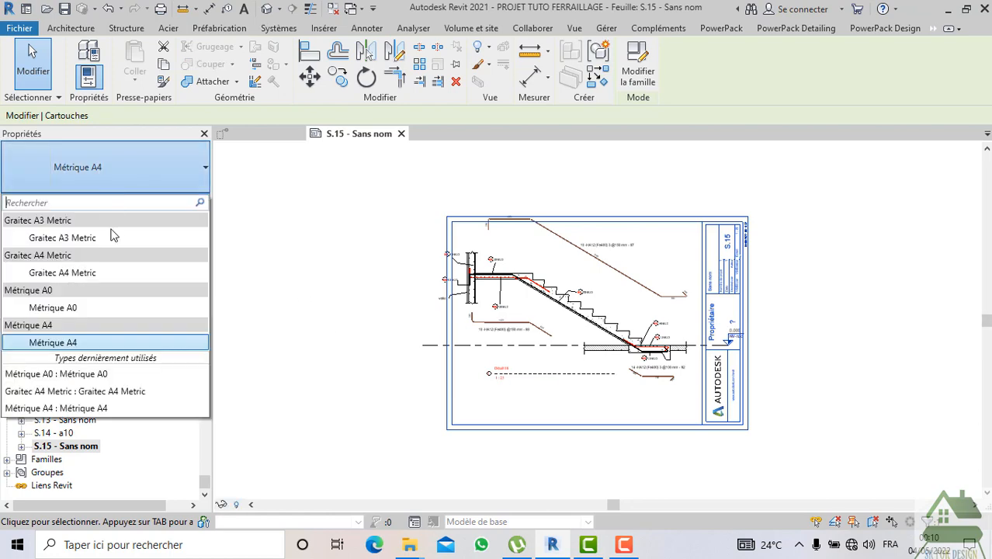
left_click(109, 239)
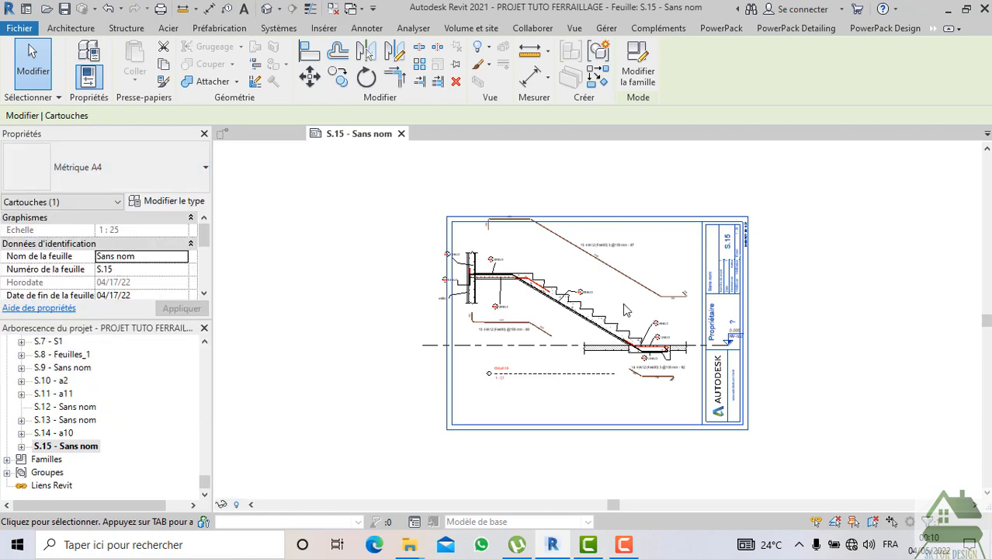
left_click(417, 367)
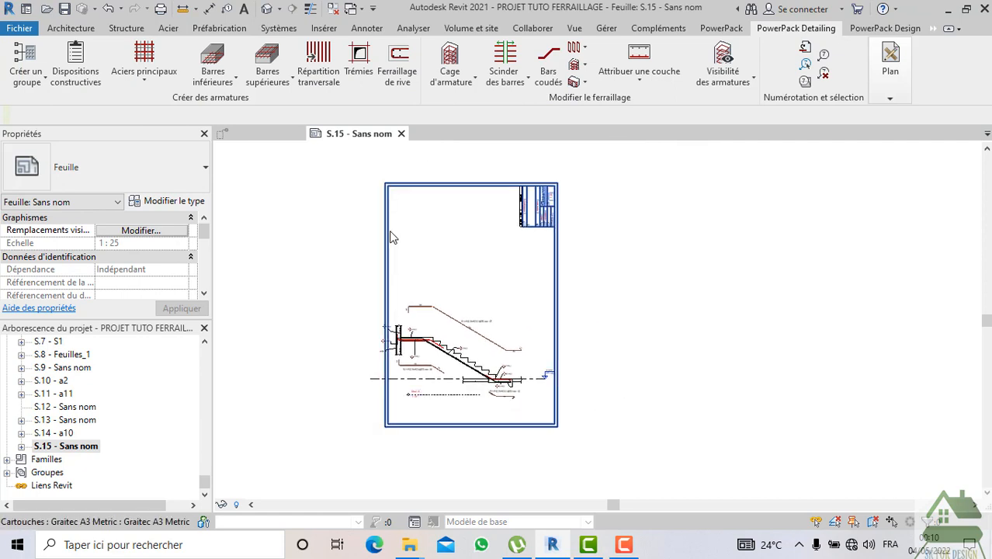
- Rotate the A3 title block on the sheet by an angle of 90 degrees
left_click(389, 231)
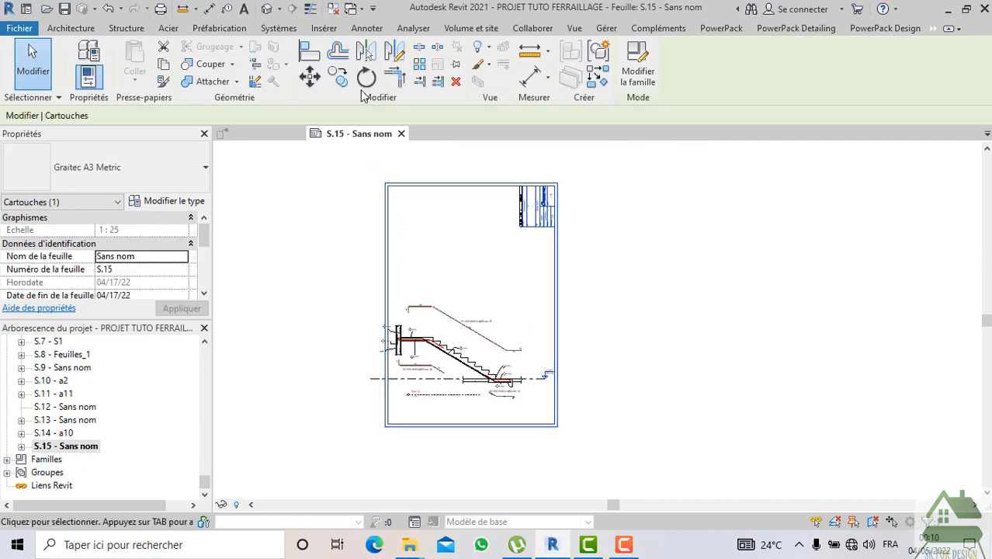
left_click(367, 77)
left_click(292, 115)
type("9")
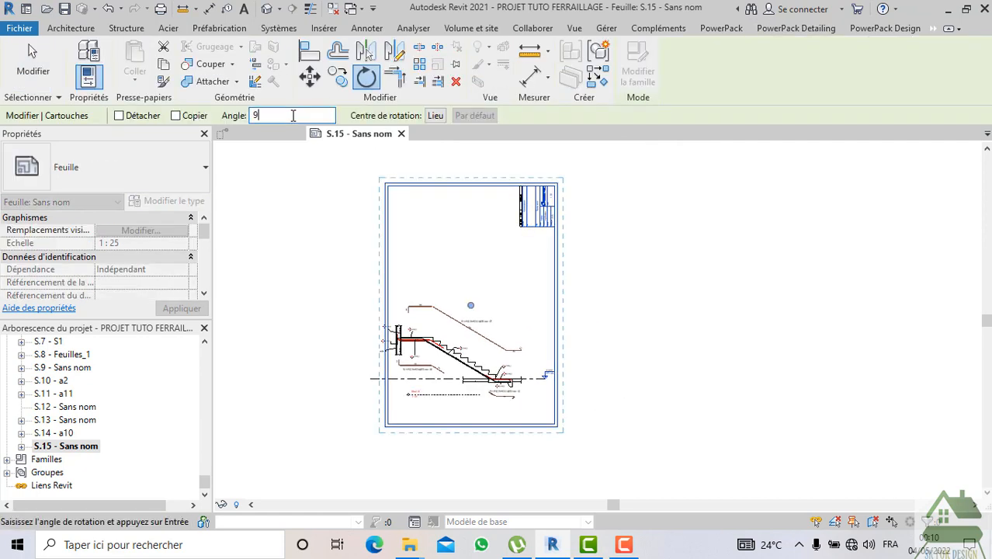
type("0")
key("Return")
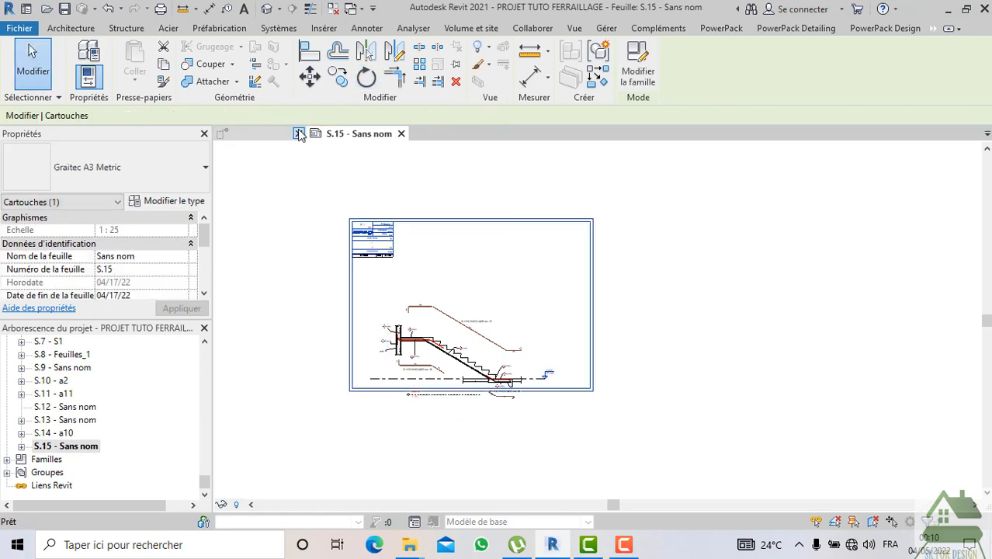
- Rotate the A3 title block on the sheet by an angle of 180 degrees
left_click(367, 78)
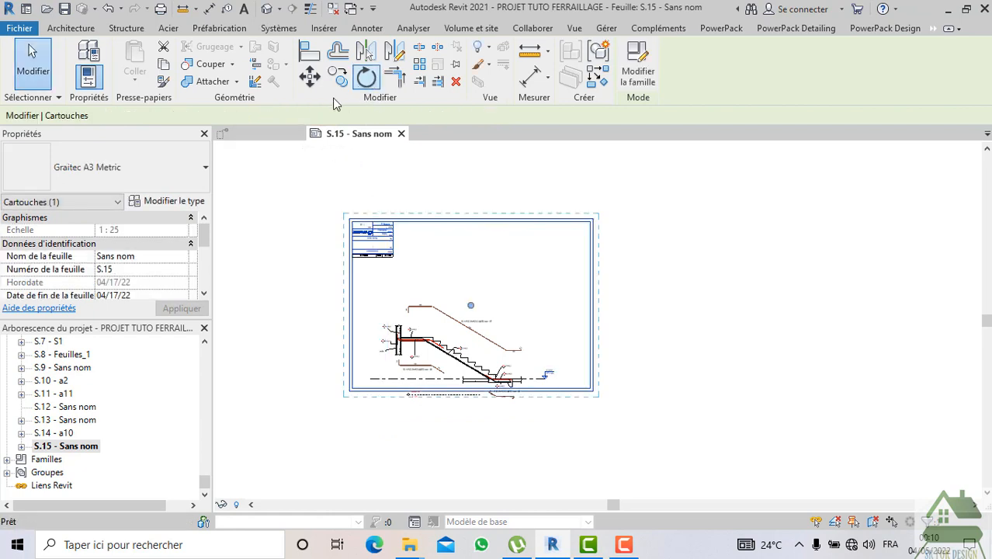
left_click(287, 114)
type("18")
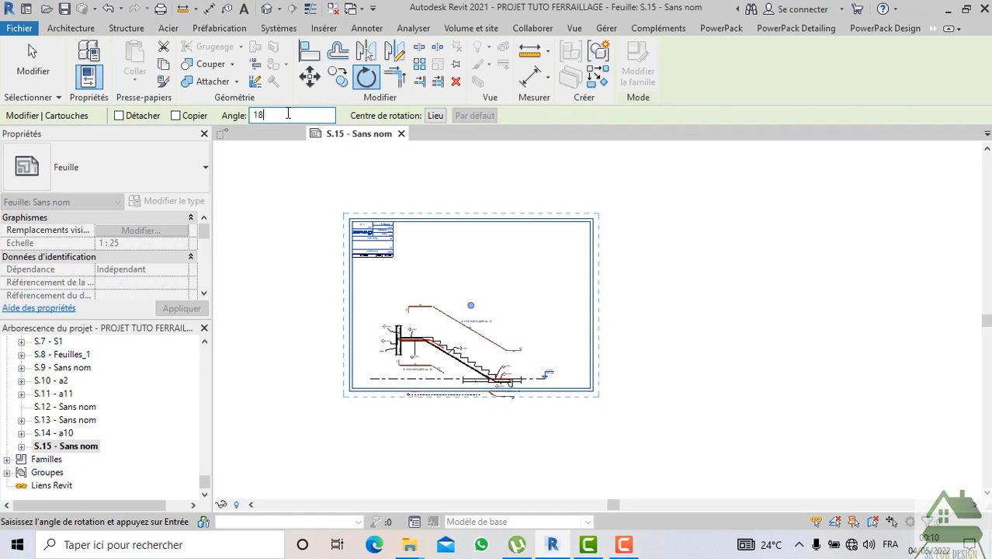
type("0")
key("Return")
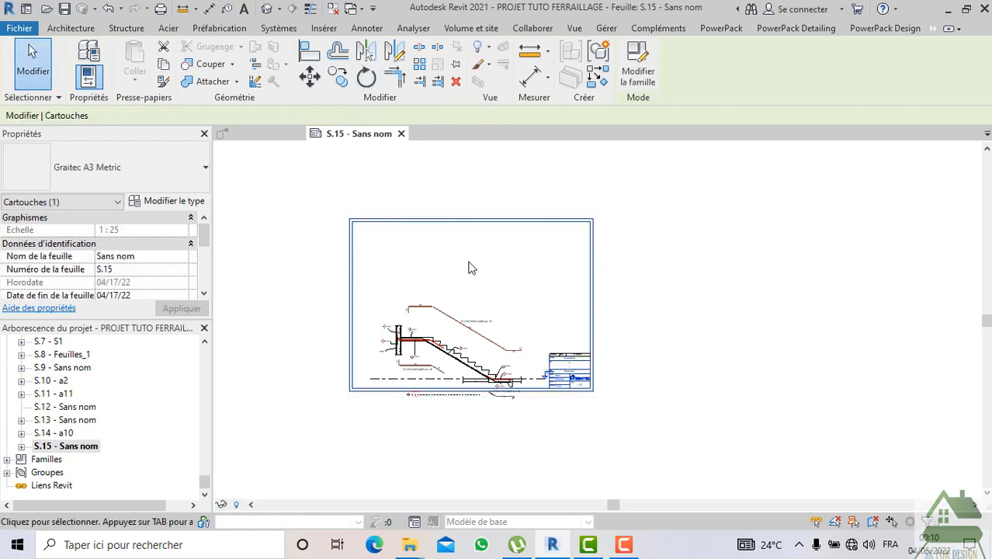
- Move the stair detail viewport into the upper part of the A3 frame, clear of the title block and the left border
scroll(471, 268, "up", 2)
scroll(560, 235, "down", 3)
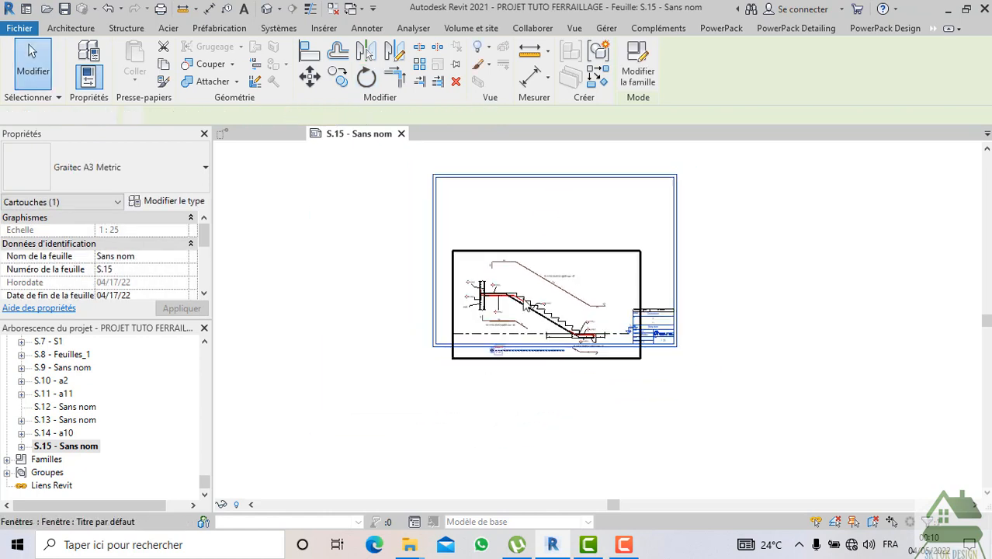
left_click(514, 306)
left_click_drag(514, 305, 501, 231)
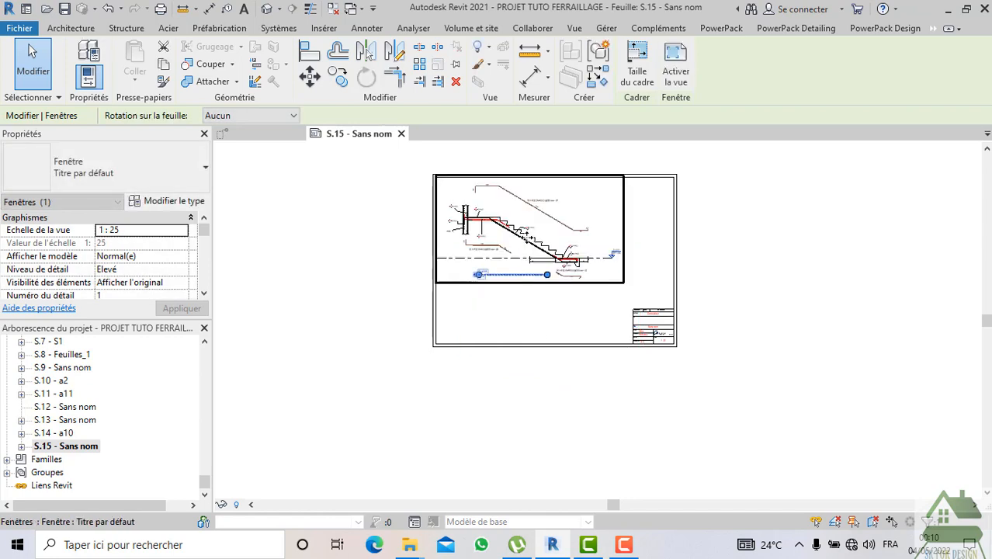
scroll(589, 263, "up", 2)
left_click(565, 340)
middle_click_drag(573, 344, 568, 401)
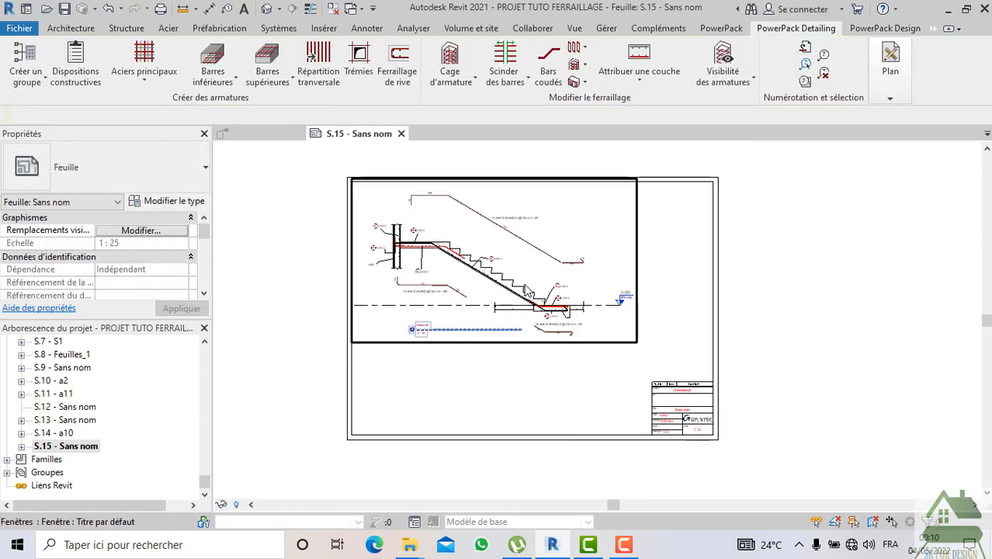
left_click(533, 284)
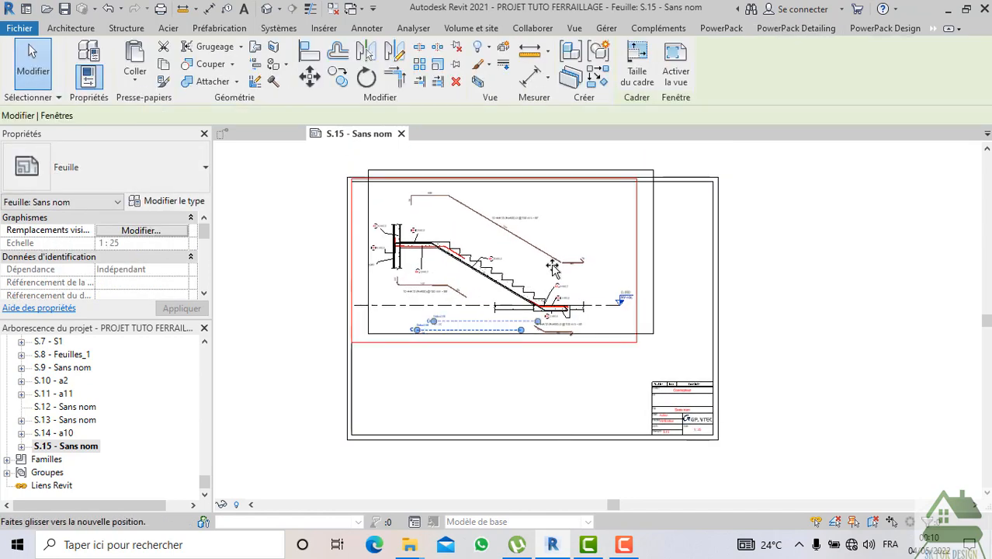
left_click_drag(534, 284, 554, 271)
left_click(509, 382)
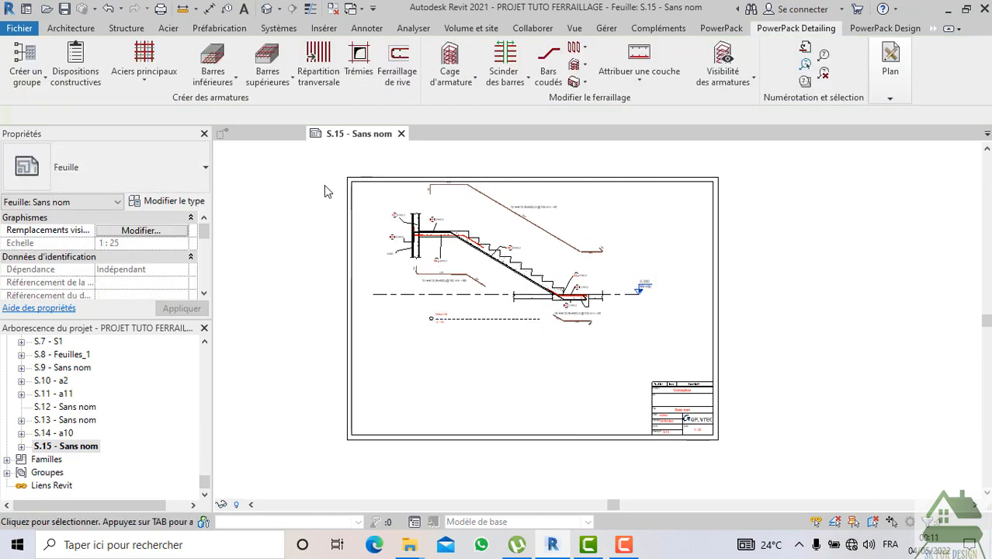
- Place the escalier schedule on sheet S.15, in the lower-left part of the frame below the stair detail
scroll(84, 439, "up", 5)
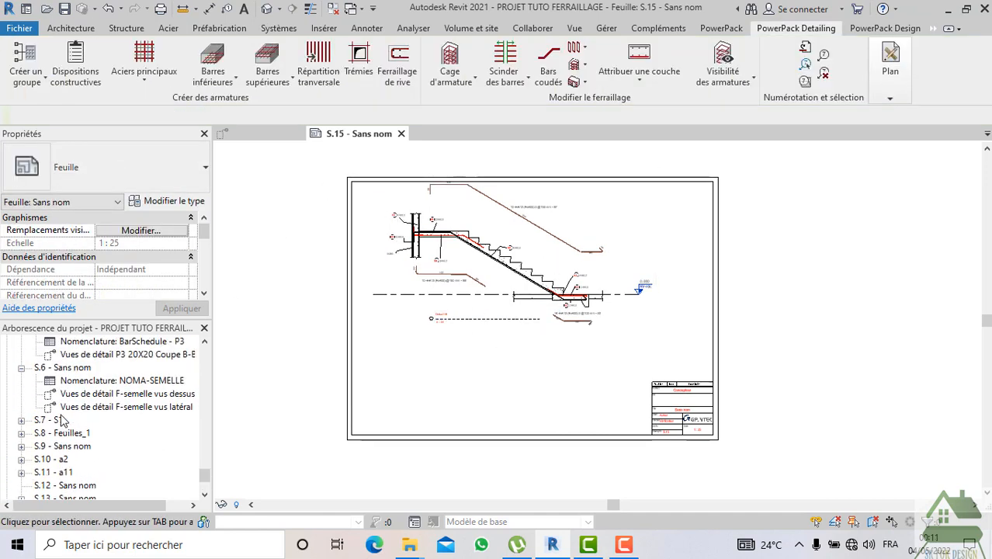
scroll(81, 396, "up", 4)
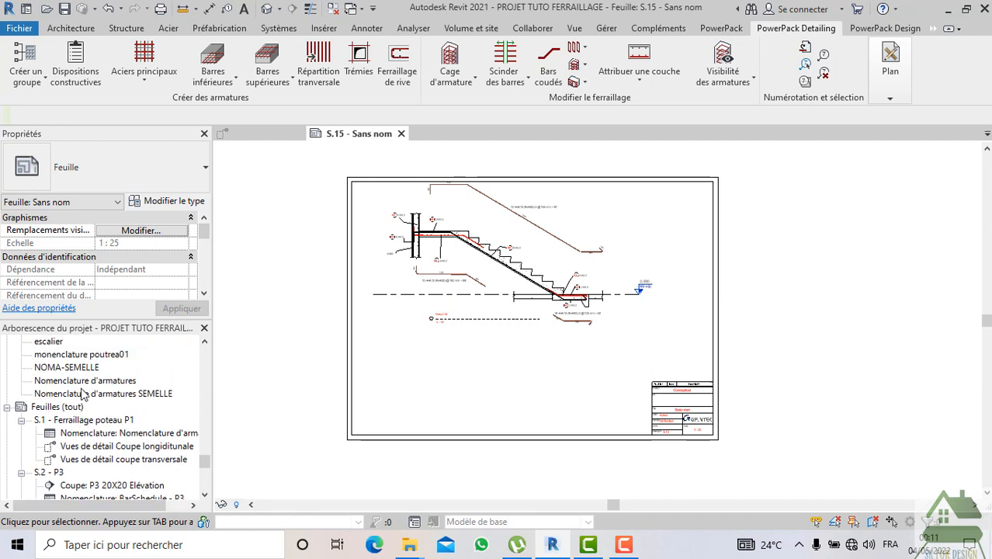
left_click(46, 407)
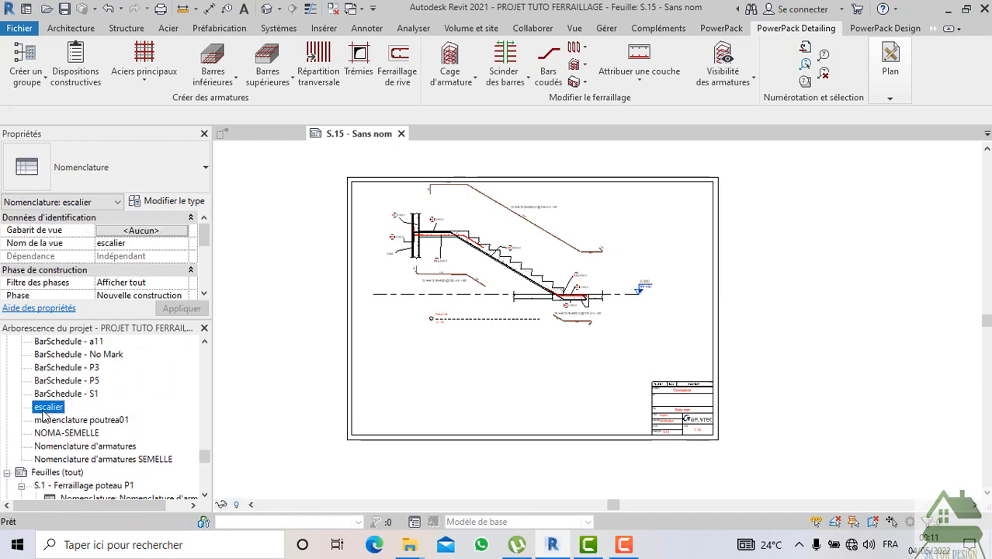
left_click_drag(262, 397, 375, 380)
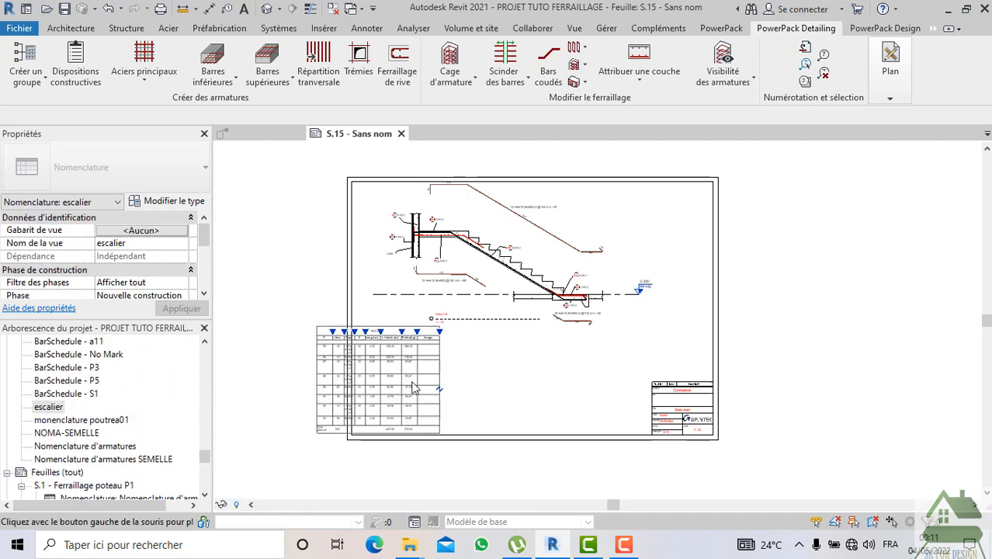
scroll(440, 374, "up", 3)
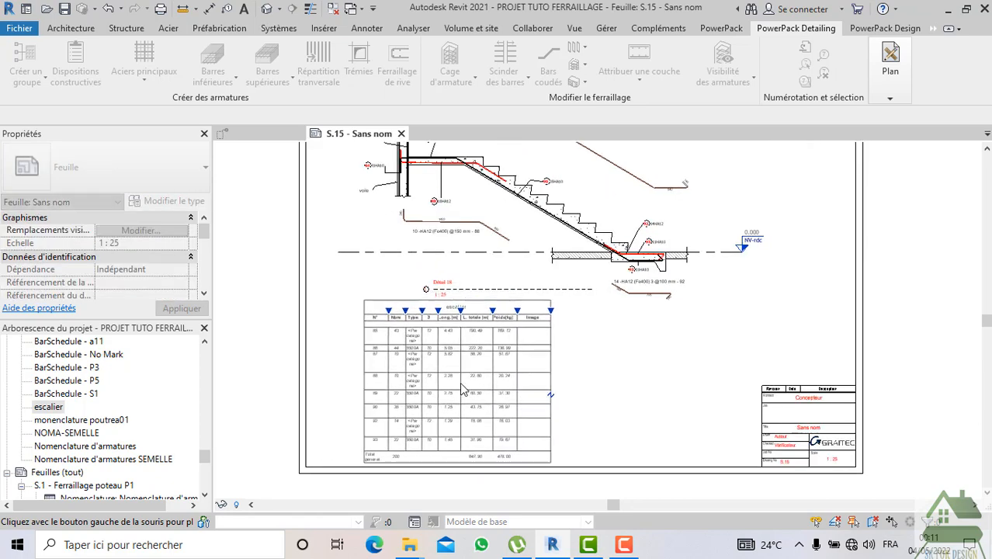
left_click(419, 385)
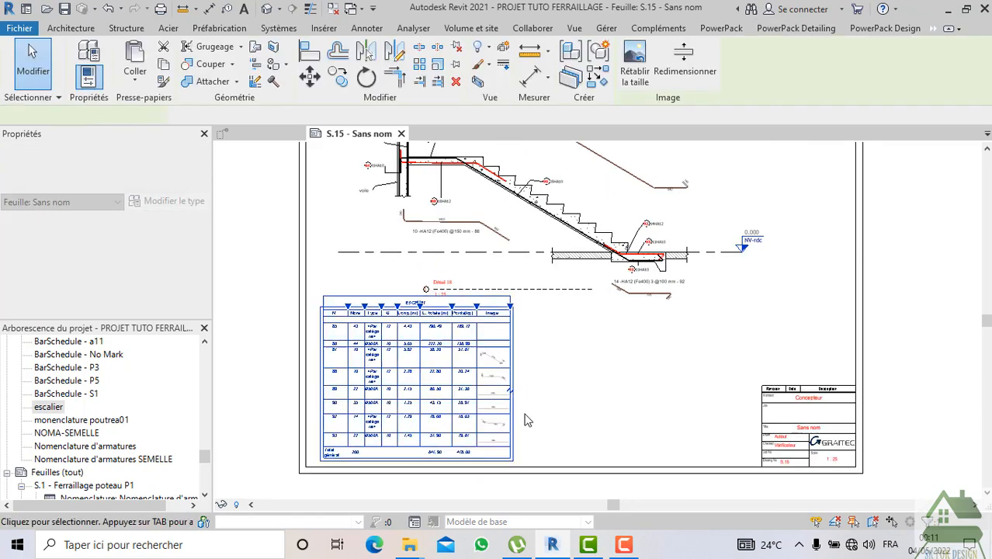
- Move the Détail 18 viewport title up so that it clears the top of the escalier schedule
scroll(465, 307, "up", 1)
scroll(504, 289, "up", 1)
left_click(514, 277)
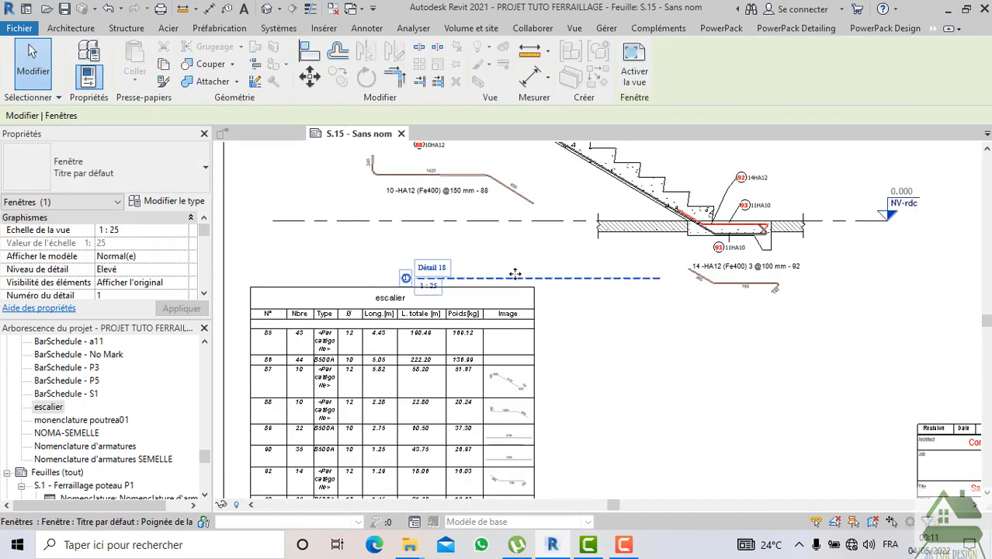
left_click(596, 388)
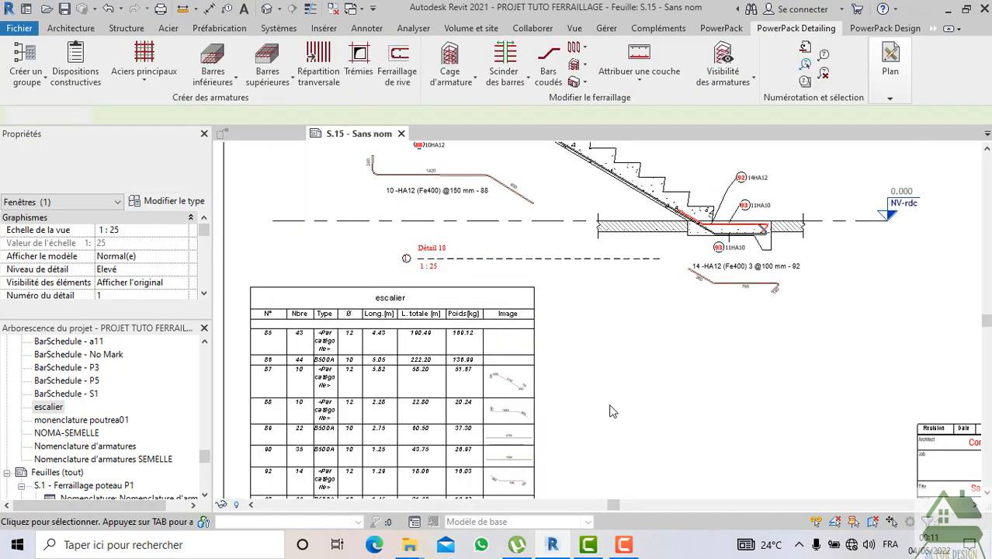
- Examine the rows of the escalier schedule on the sheet, including the bar shape images, quantities and weights
scroll(597, 410, "down", 2)
scroll(589, 403, "up", 5)
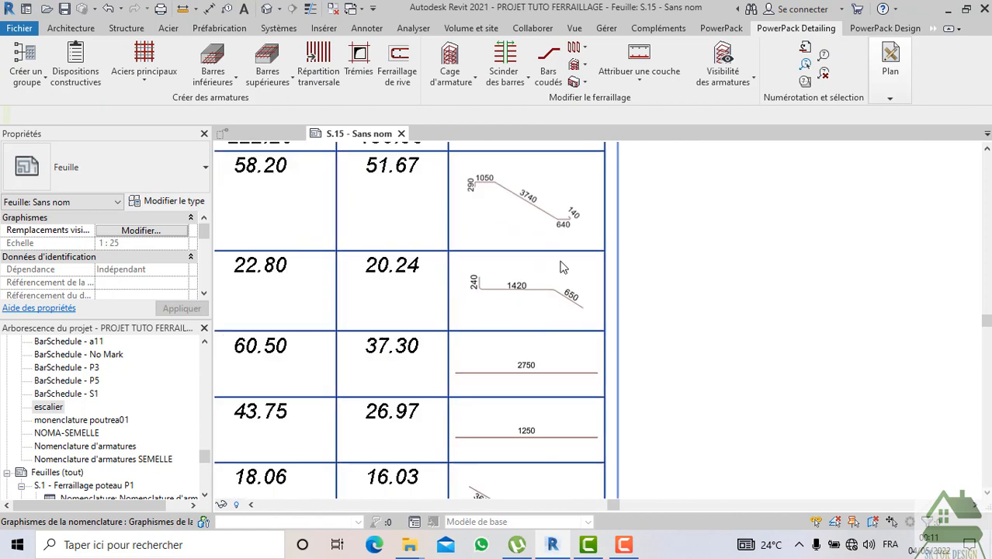
scroll(564, 277, "up", 4)
scroll(554, 253, "down", 1)
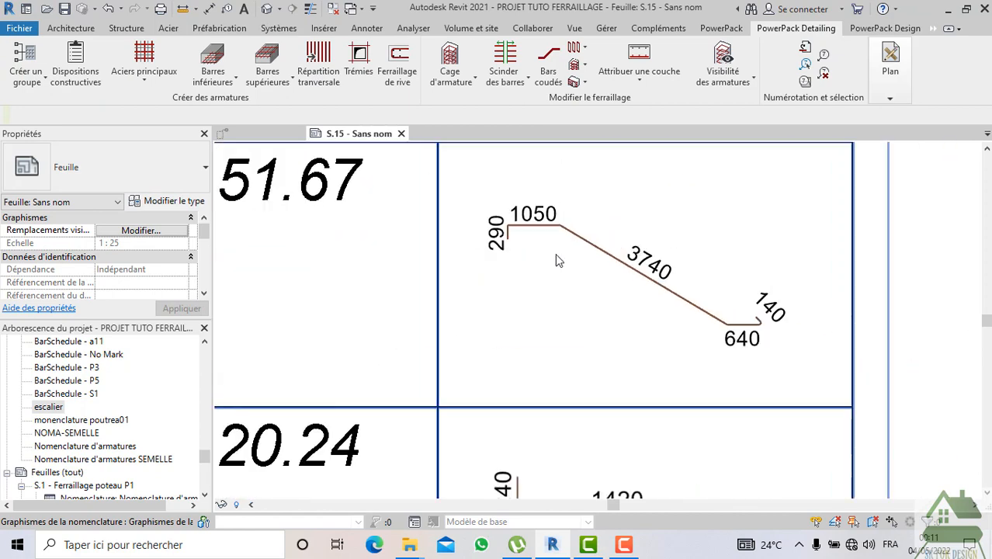
scroll(607, 224, "down", 3)
middle_click_drag(655, 345, 760, 382)
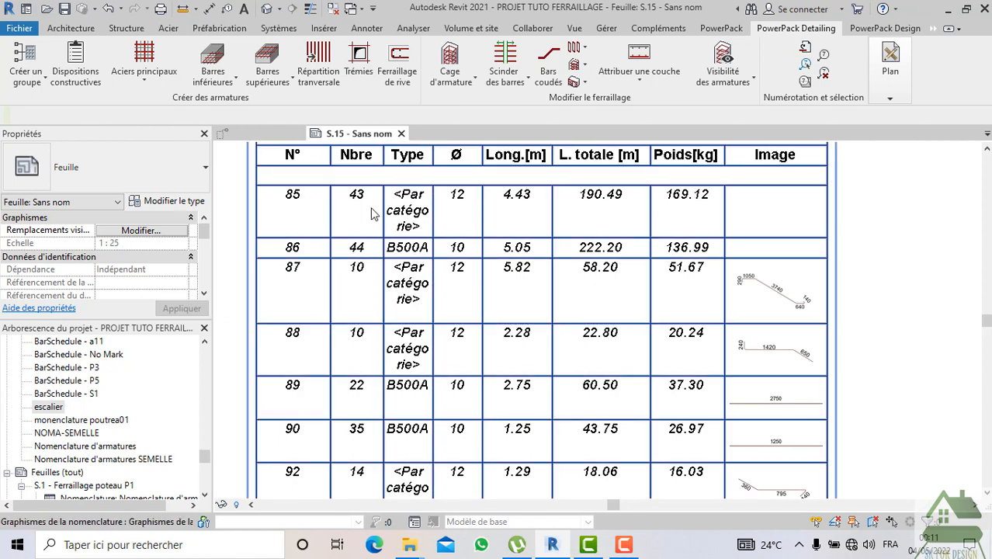
scroll(458, 211, "down", 3)
scroll(610, 219, "up", 3)
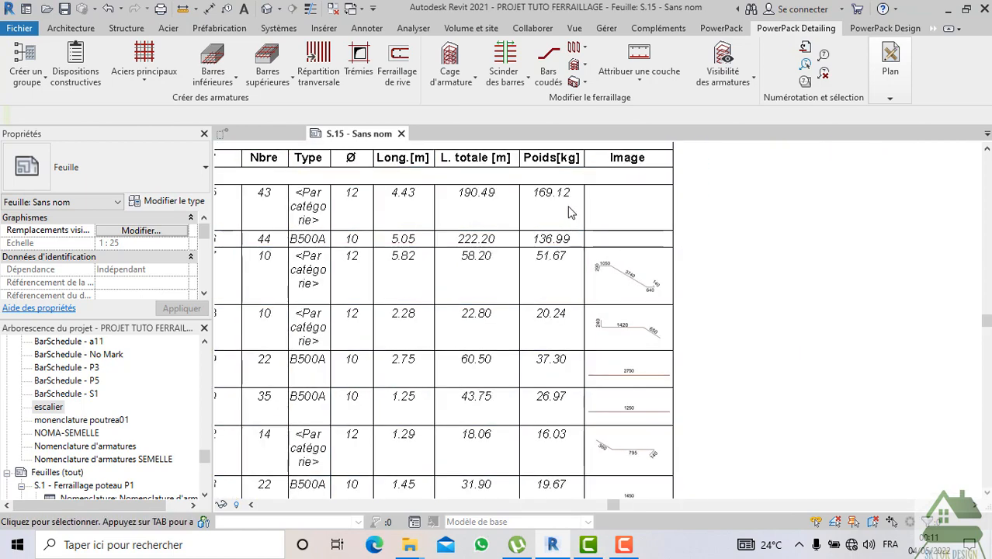
scroll(568, 209, "down", 3)
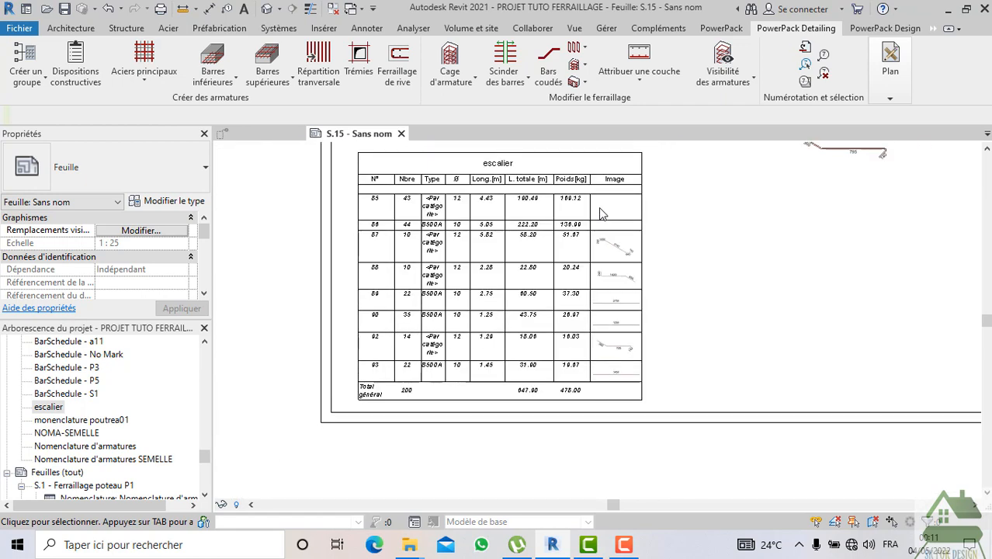
- Open the escalier schedule view from its table on the sheet
left_click(489, 211)
double_click(489, 209)
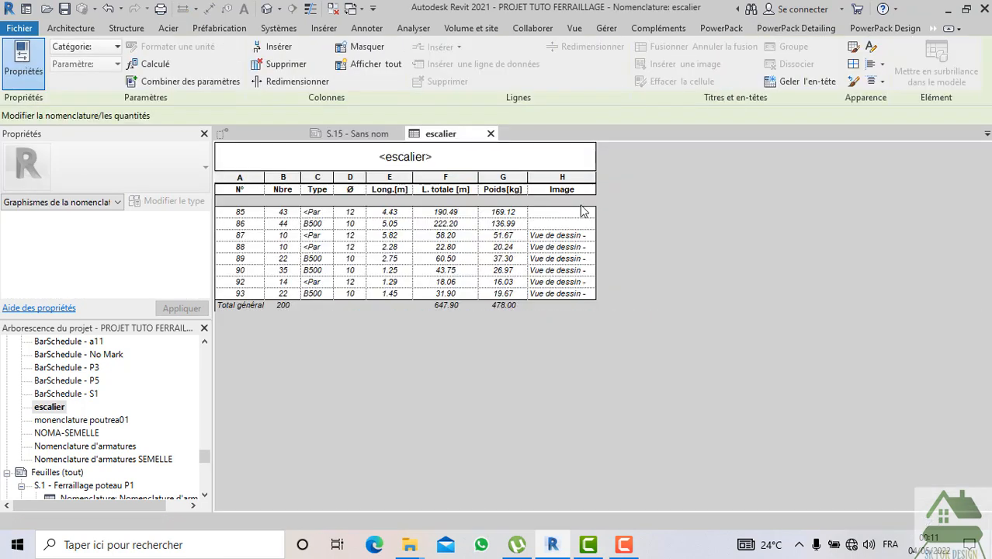
- Delete the N° column of the escalier schedule, and undo that deletion
left_click(228, 214)
right_click(223, 211)
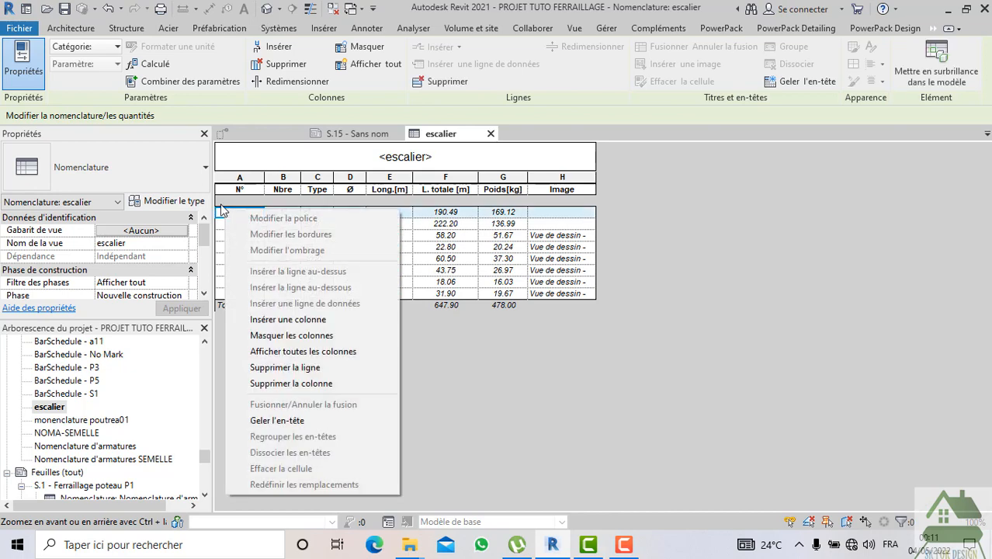
left_click(288, 383)
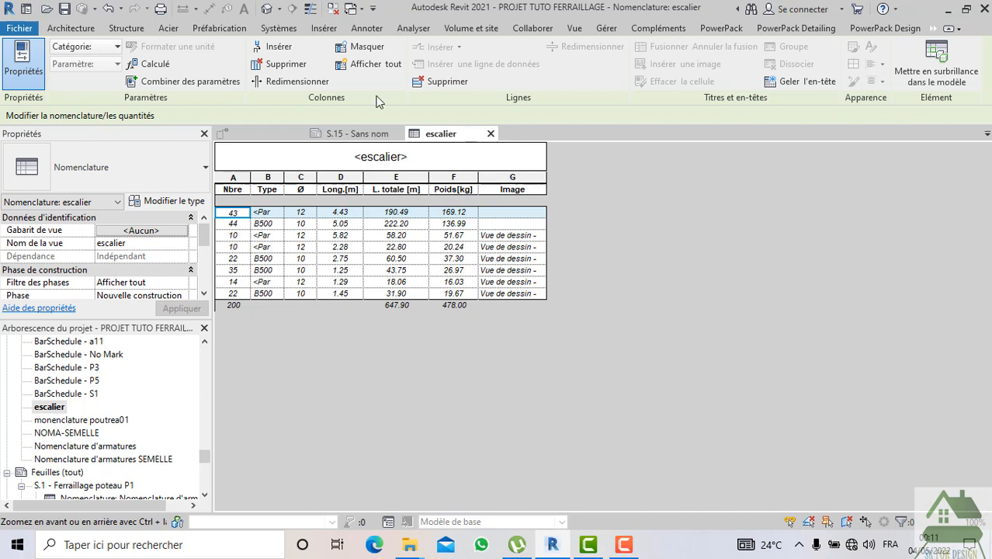
left_click(108, 9)
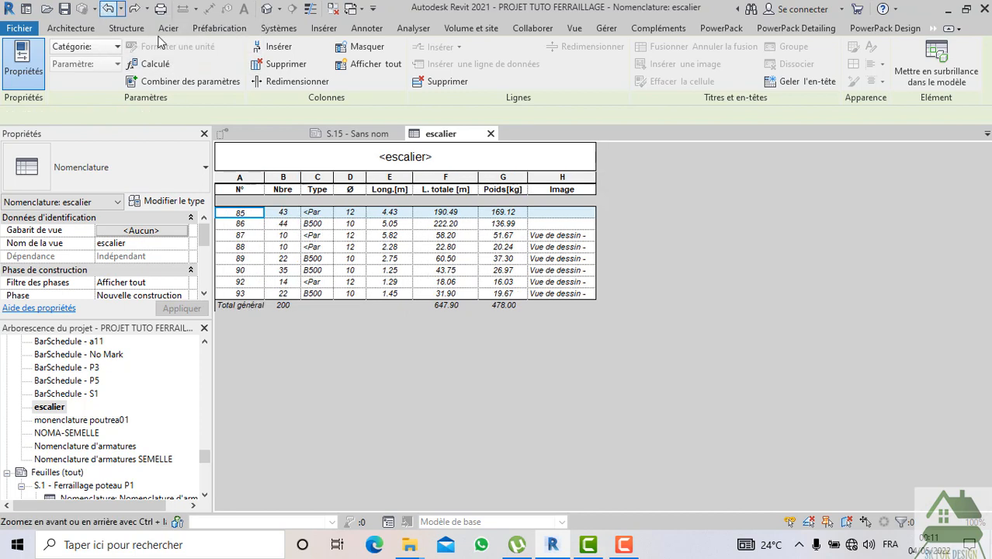
- Delete rows 85 and 86 from the escalier schedule together with their associated elements, and close the schedule view
left_click_drag(233, 213, 233, 224)
right_click(232, 225)
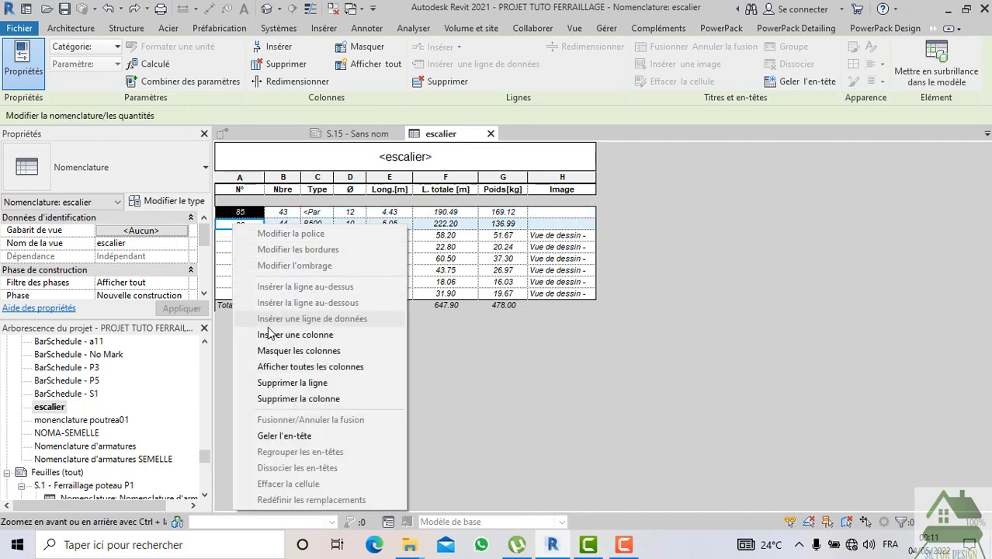
left_click(274, 384)
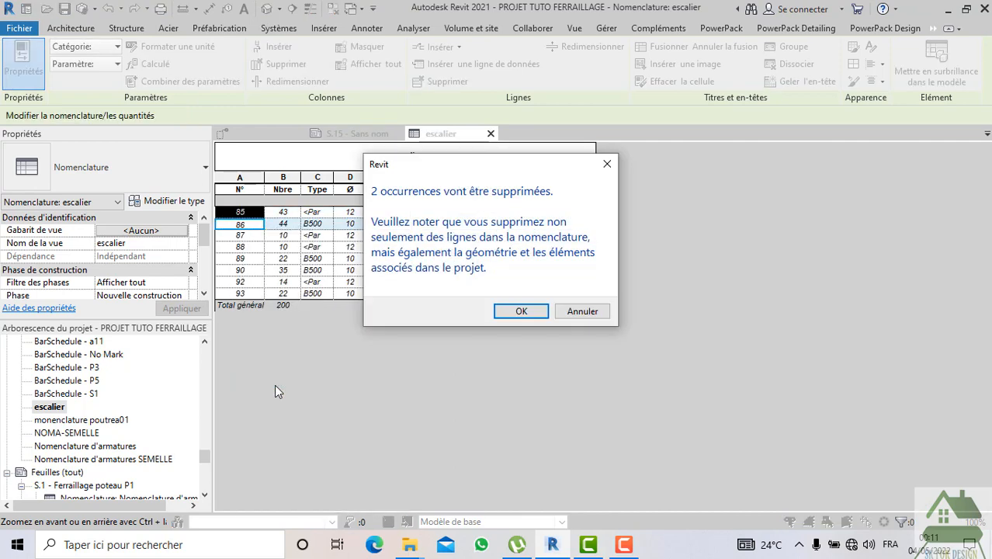
left_click(521, 310)
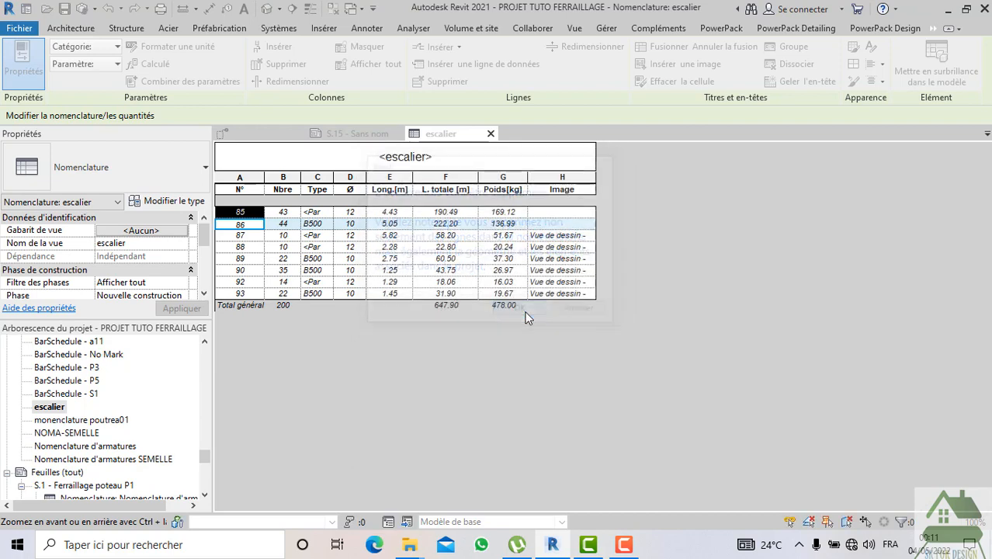
left_click(490, 134)
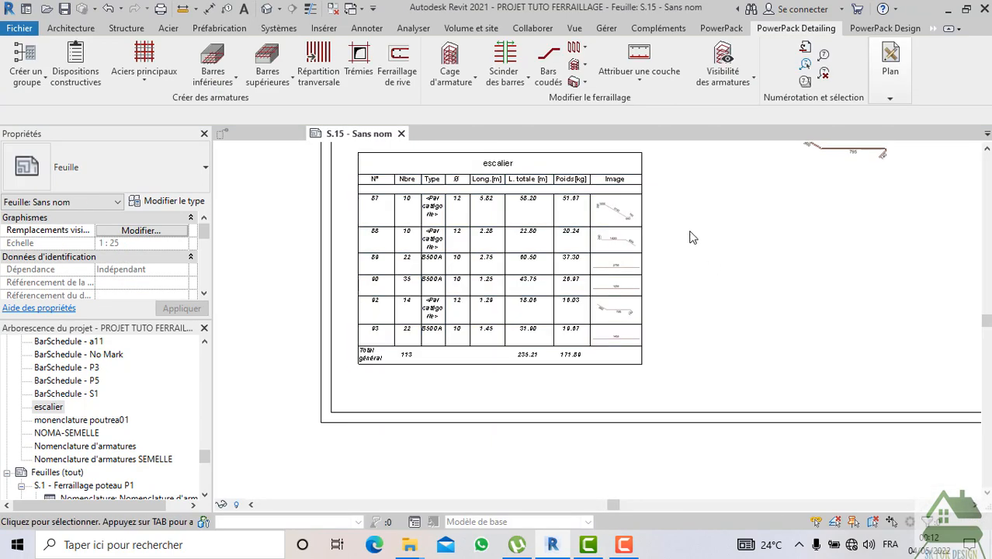
- Check the updated sheet and shift the escalier schedule to the right, beneath the stair detail
scroll(638, 233, "up", 10)
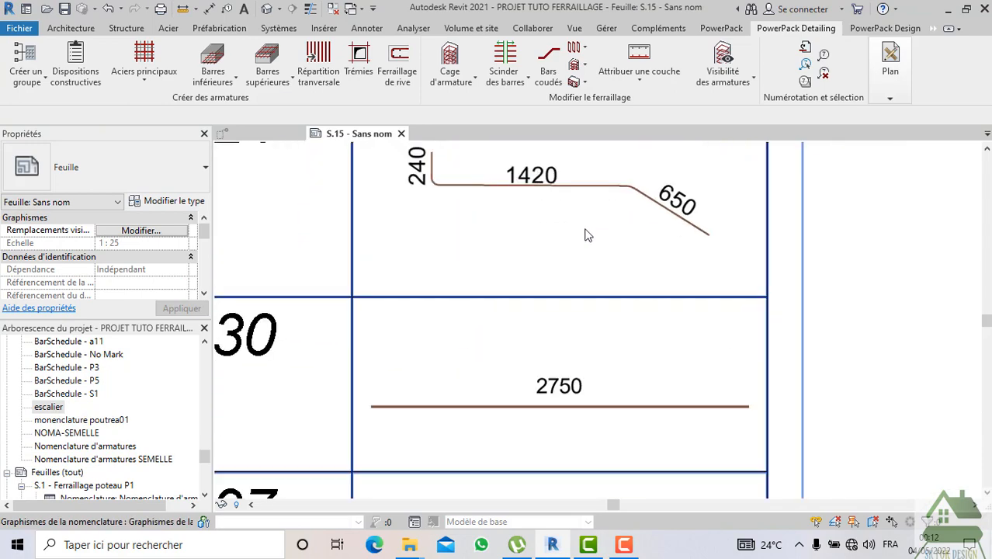
scroll(588, 235, "down", 10)
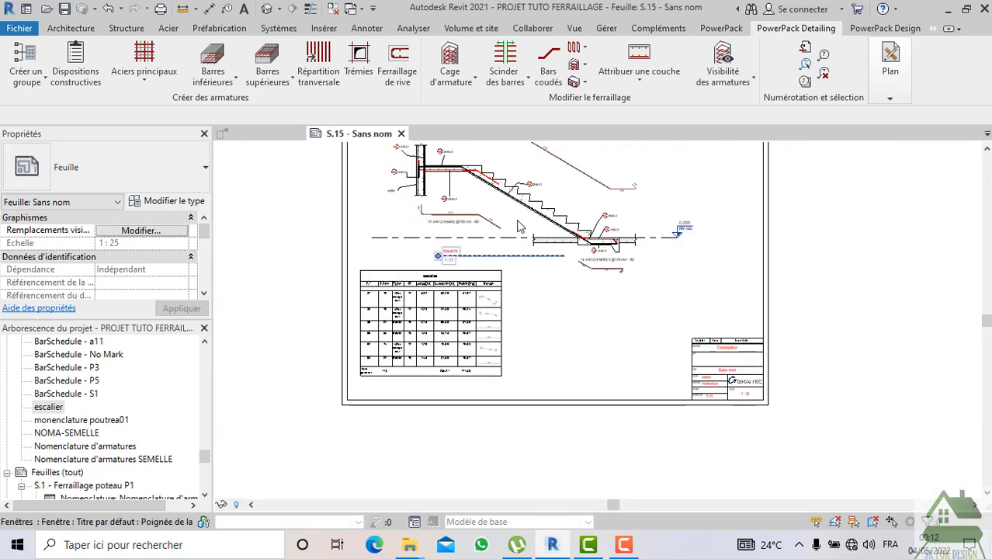
scroll(532, 189, "up", 5)
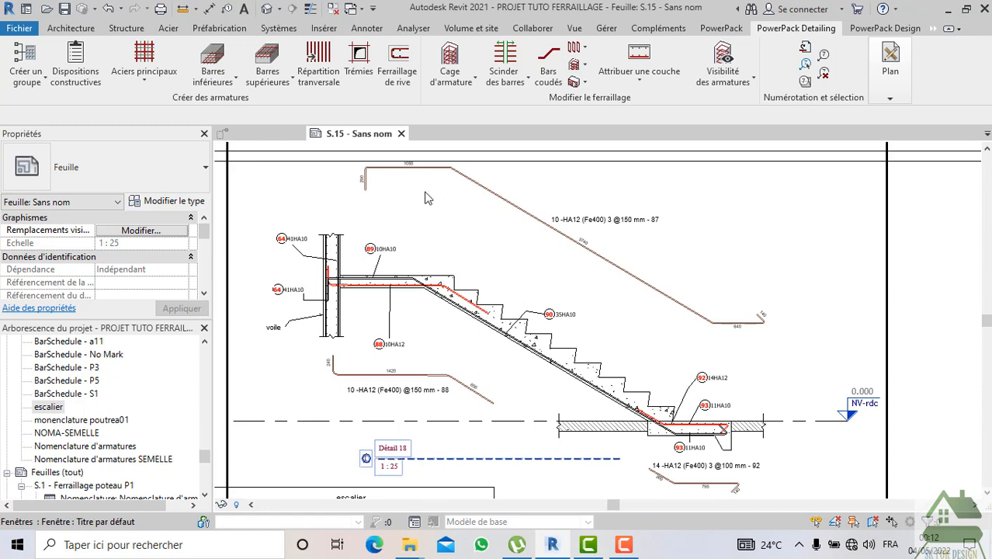
scroll(425, 198, "down", 5)
scroll(503, 453, "up", 2)
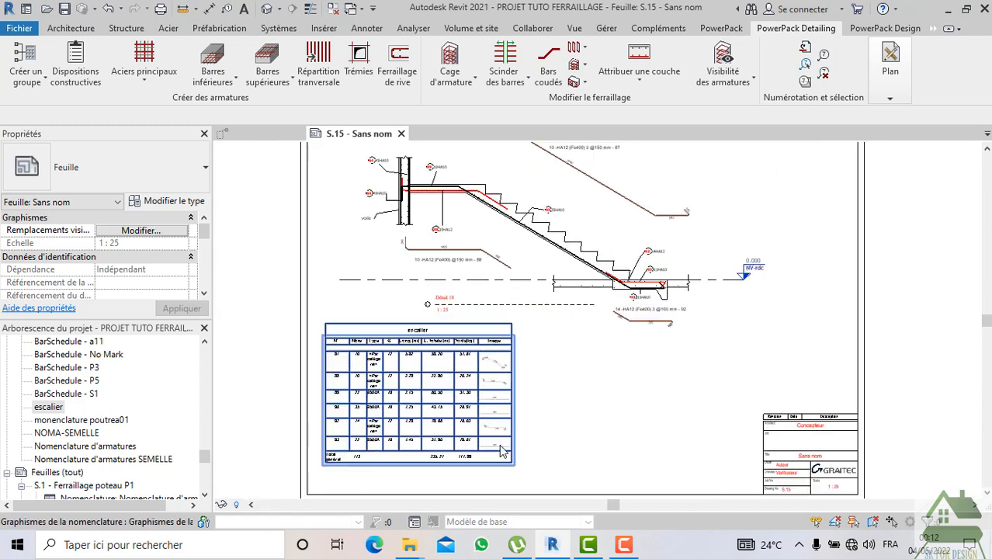
left_click(493, 364)
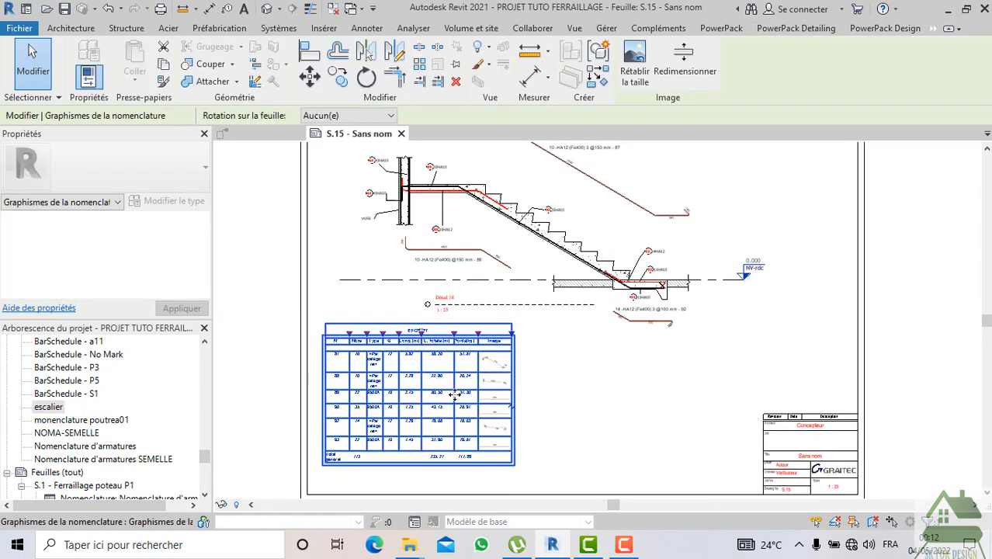
left_click_drag(504, 399, 546, 398)
left_click(624, 409)
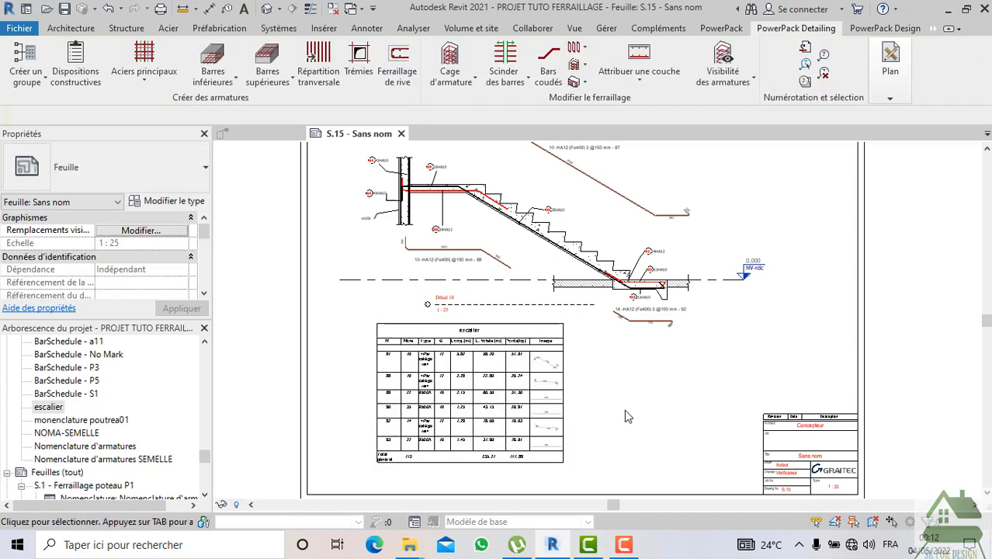
- Open the escalier schedule from its table on the sheet, delete its Type column, and close the schedule view
scroll(624, 409, "up", 4)
scroll(326, 312, "up", 2)
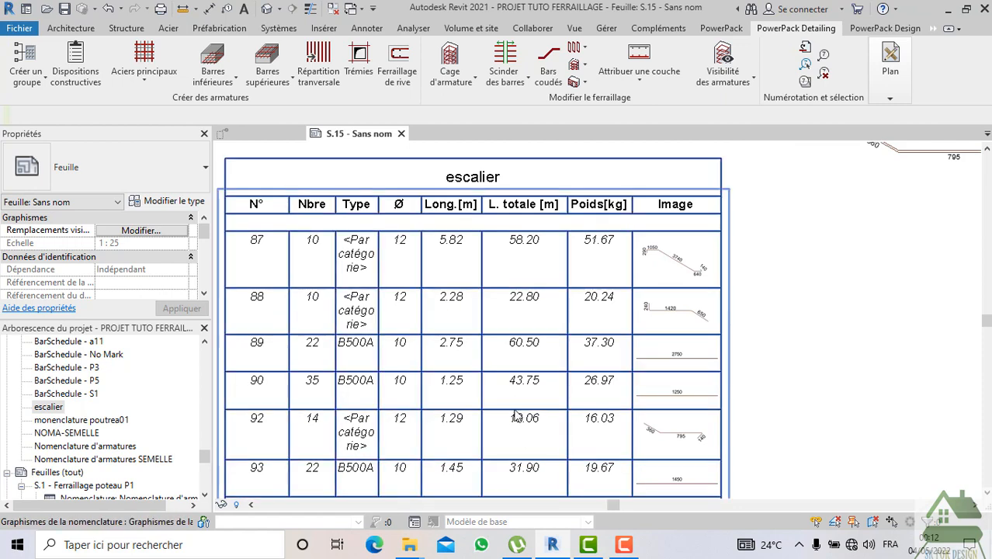
left_click(370, 308)
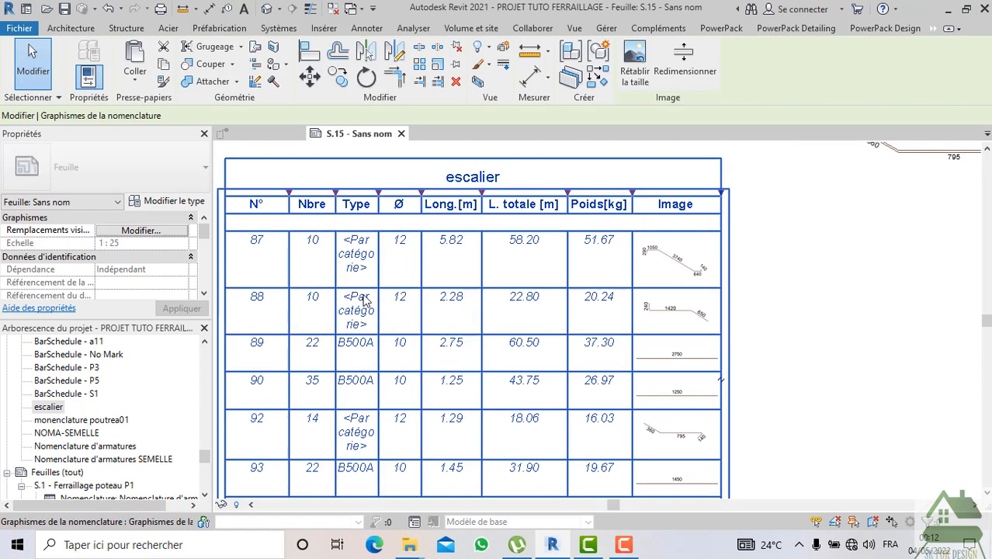
double_click(359, 204)
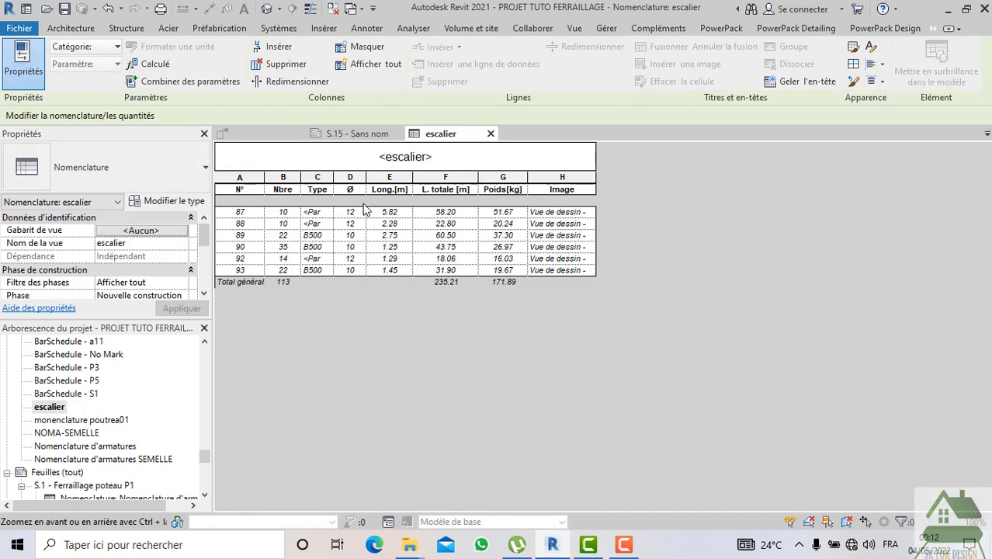
left_click(318, 180)
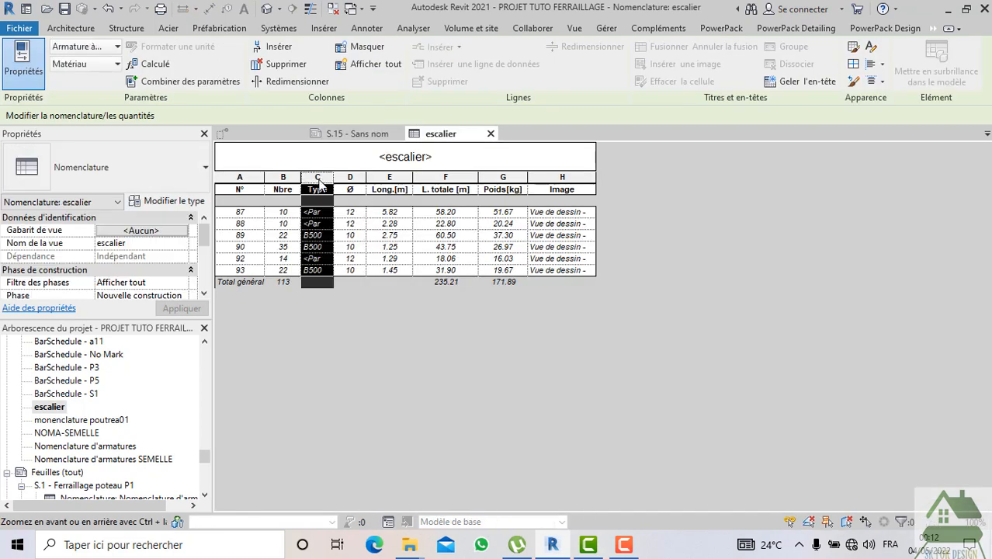
left_click(281, 63)
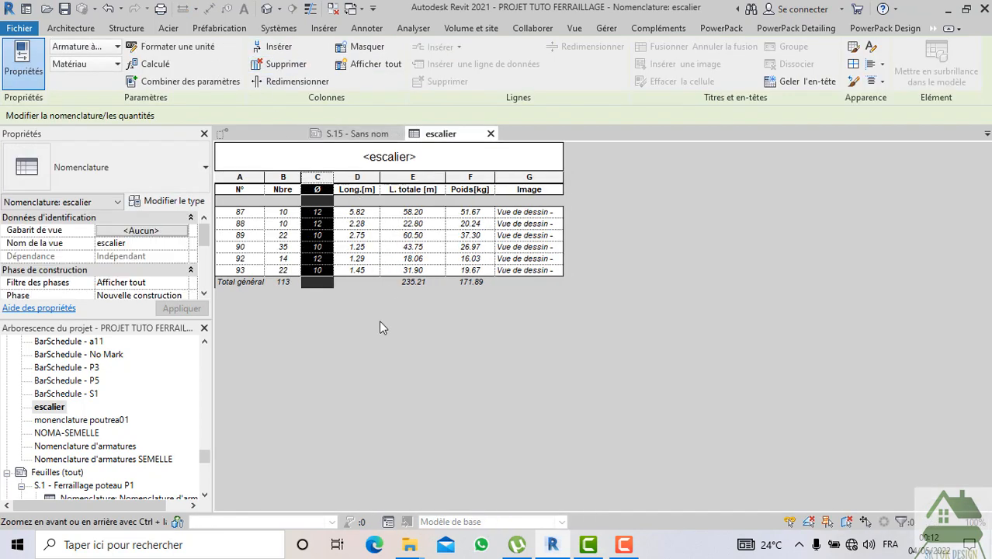
left_click(490, 133)
scroll(443, 308, "down", 3)
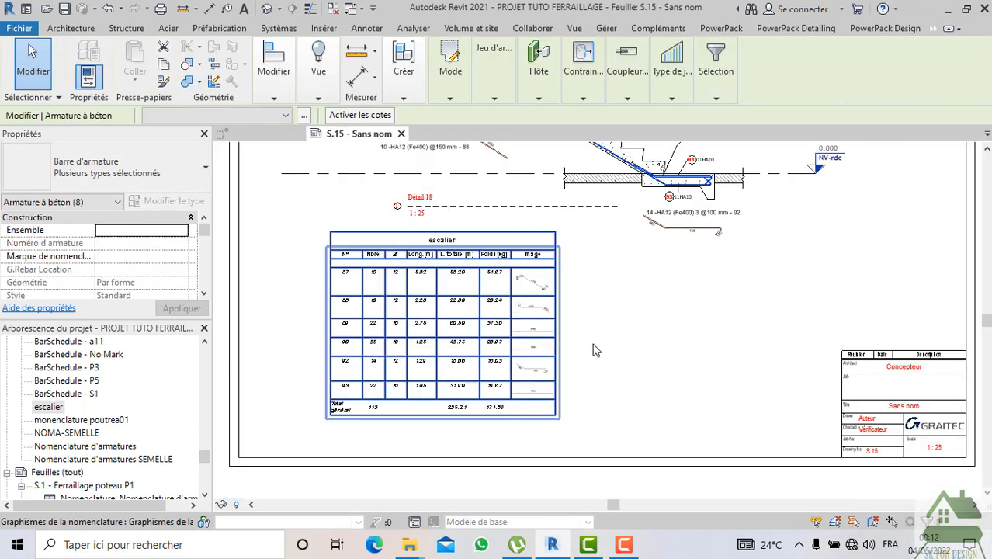
left_click(656, 362)
- Review the layout of sheet S.15, examining the stair detail's bar labels and bending details and the escalier schedule
middle_click_drag(649, 390, 568, 418)
scroll(552, 392, "down", 4)
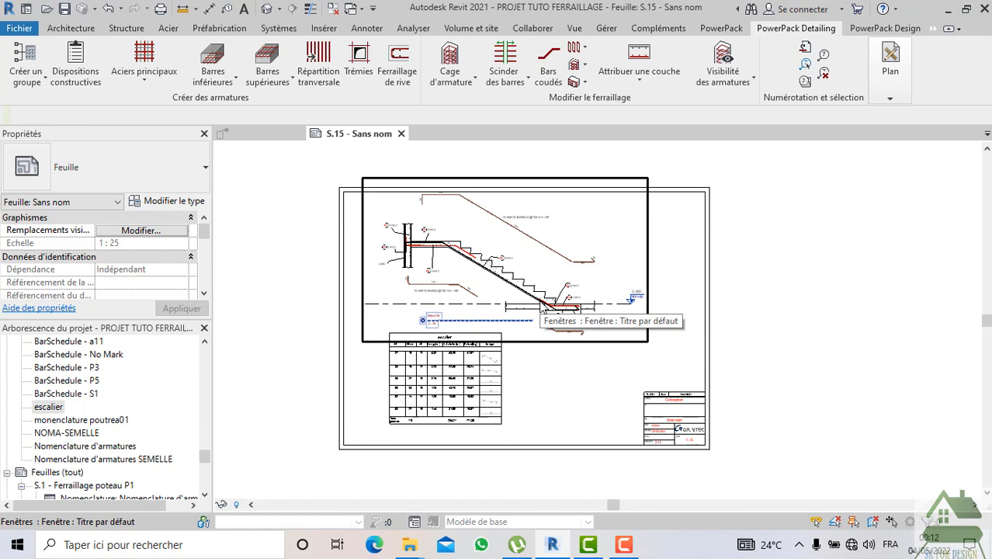
scroll(484, 224, "up", 2)
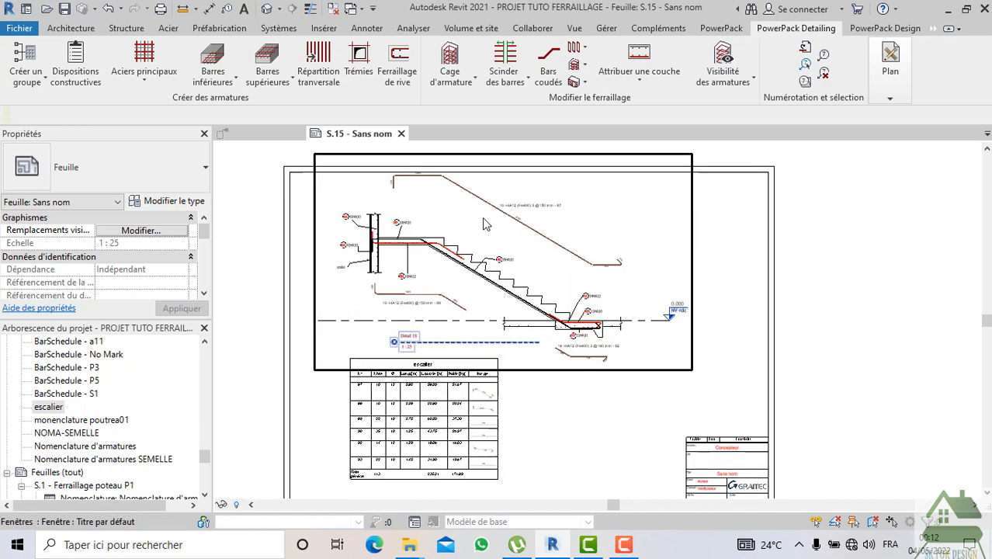
scroll(484, 224, "up", 2)
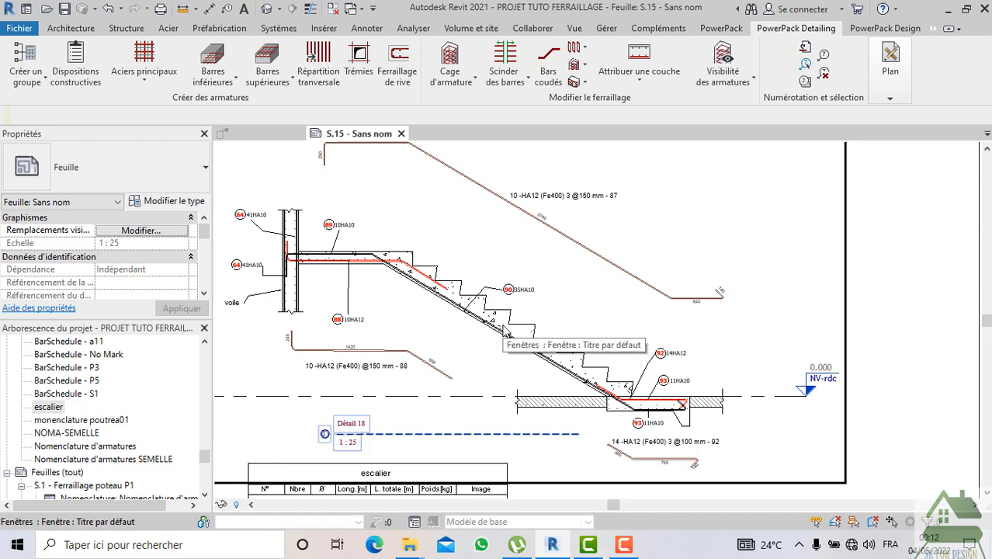
scroll(536, 293, "down", 4)
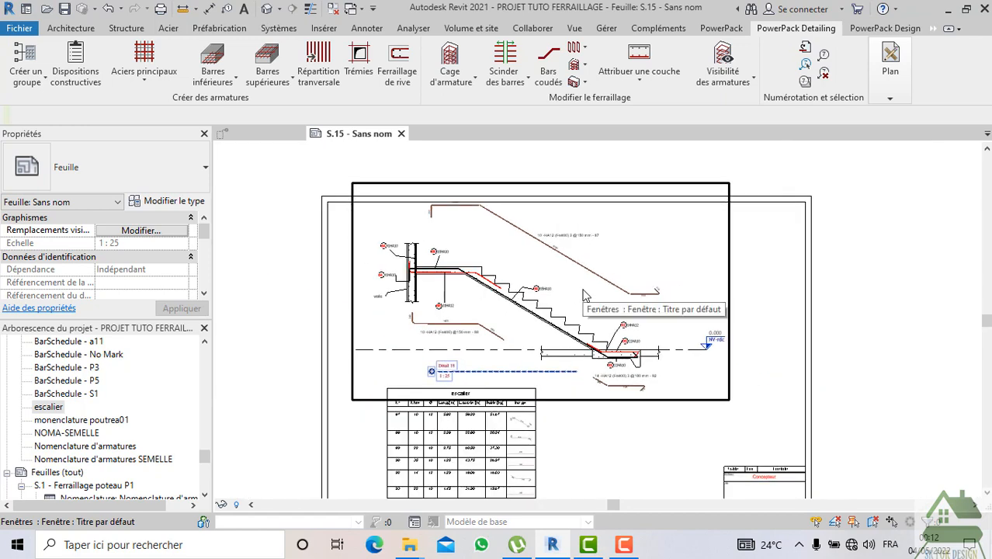